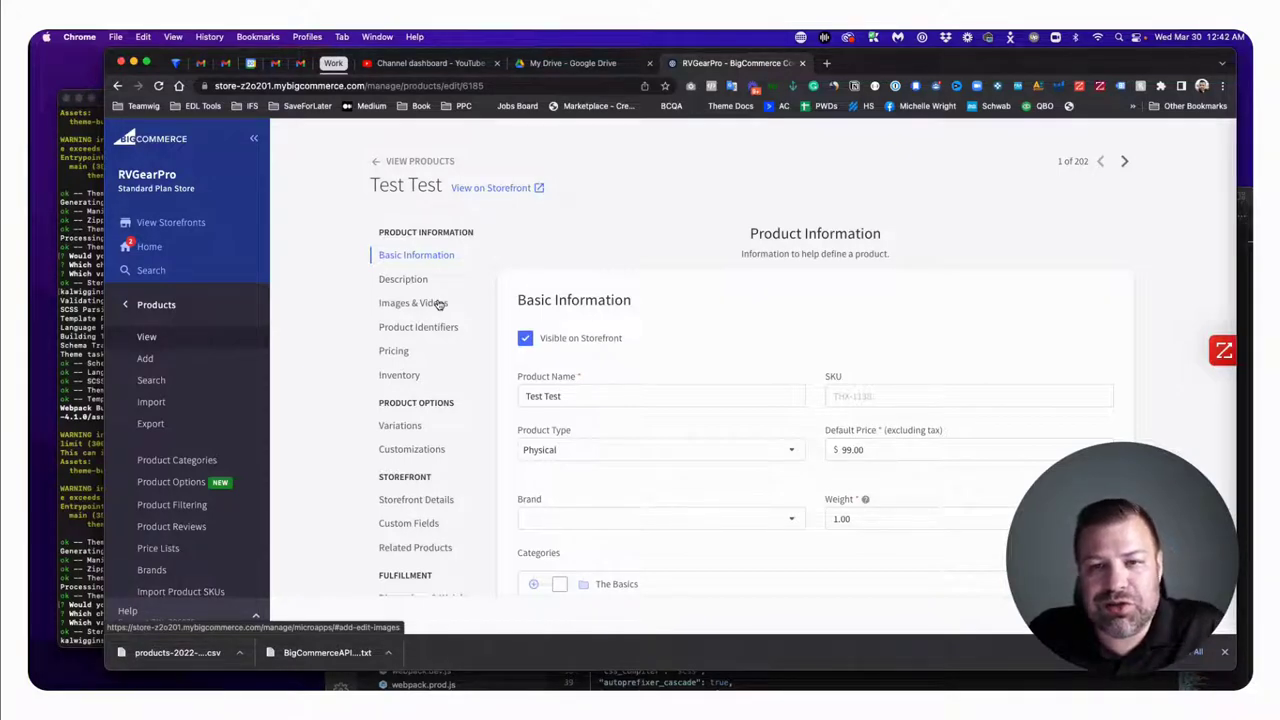
- Start a products export using the Bulk Edit template as a Microsoft Excel (CSV) file
click(150, 424)
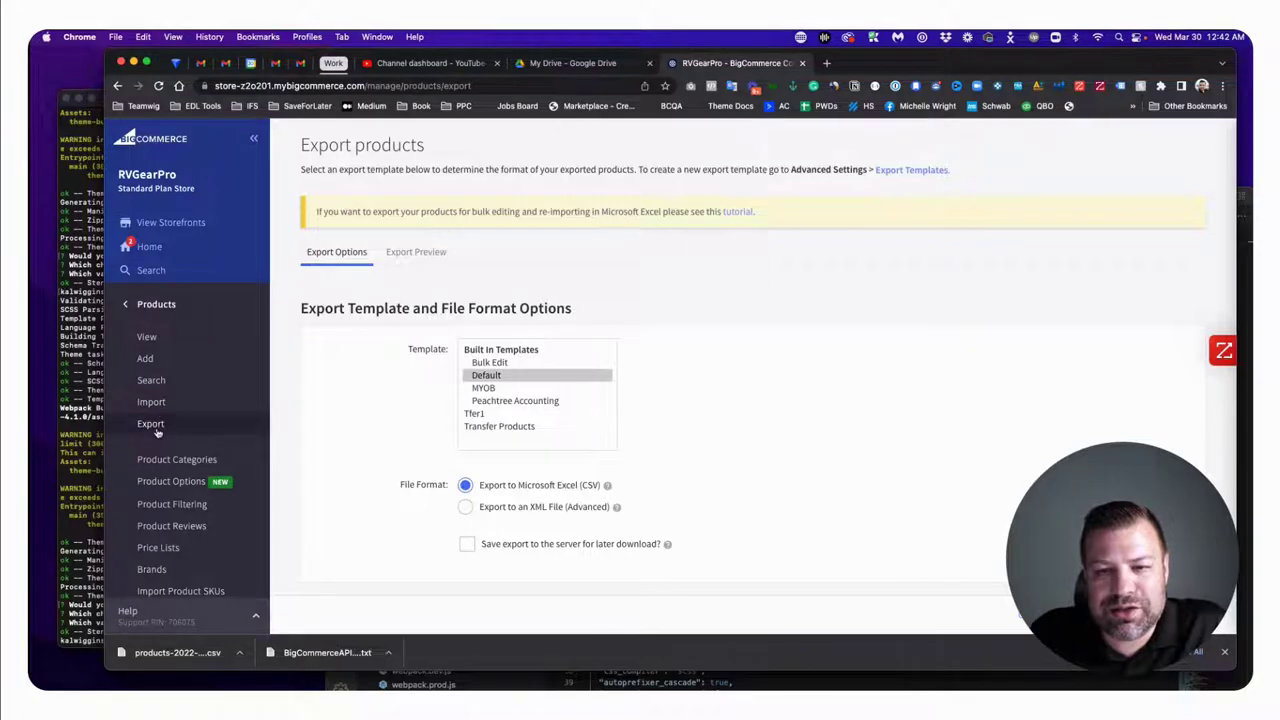
click(489, 364)
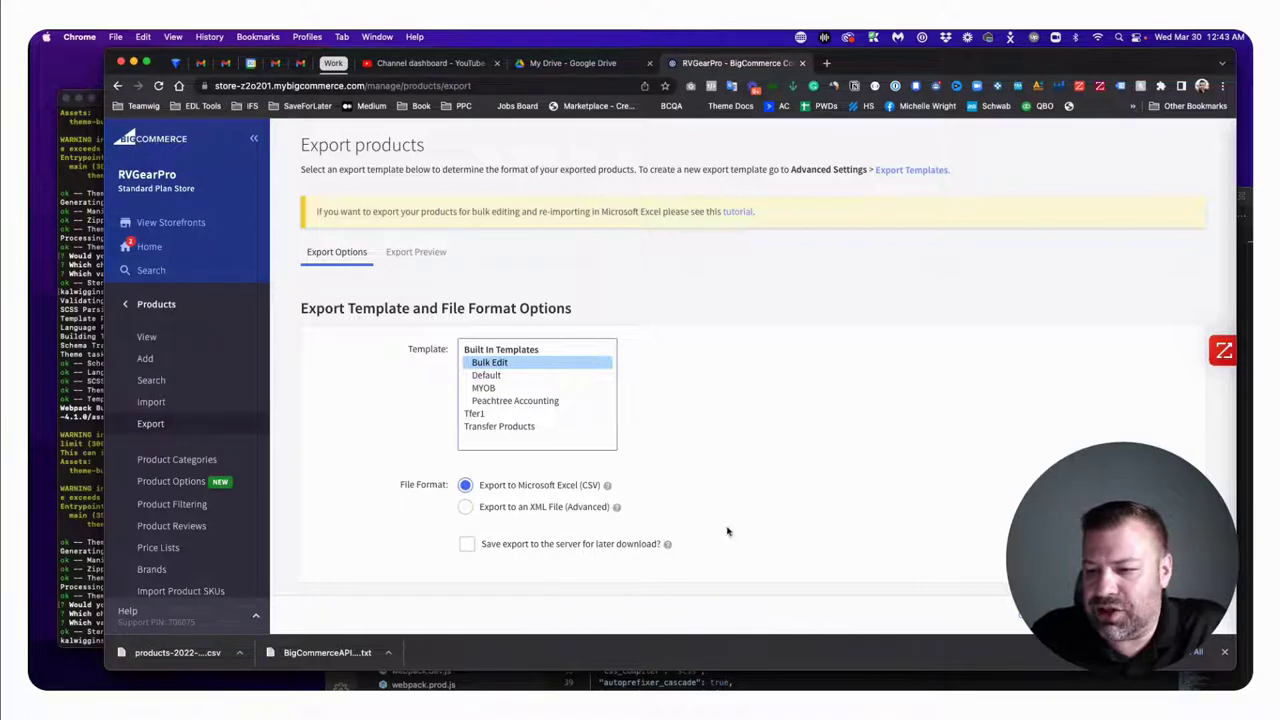
key(Return)
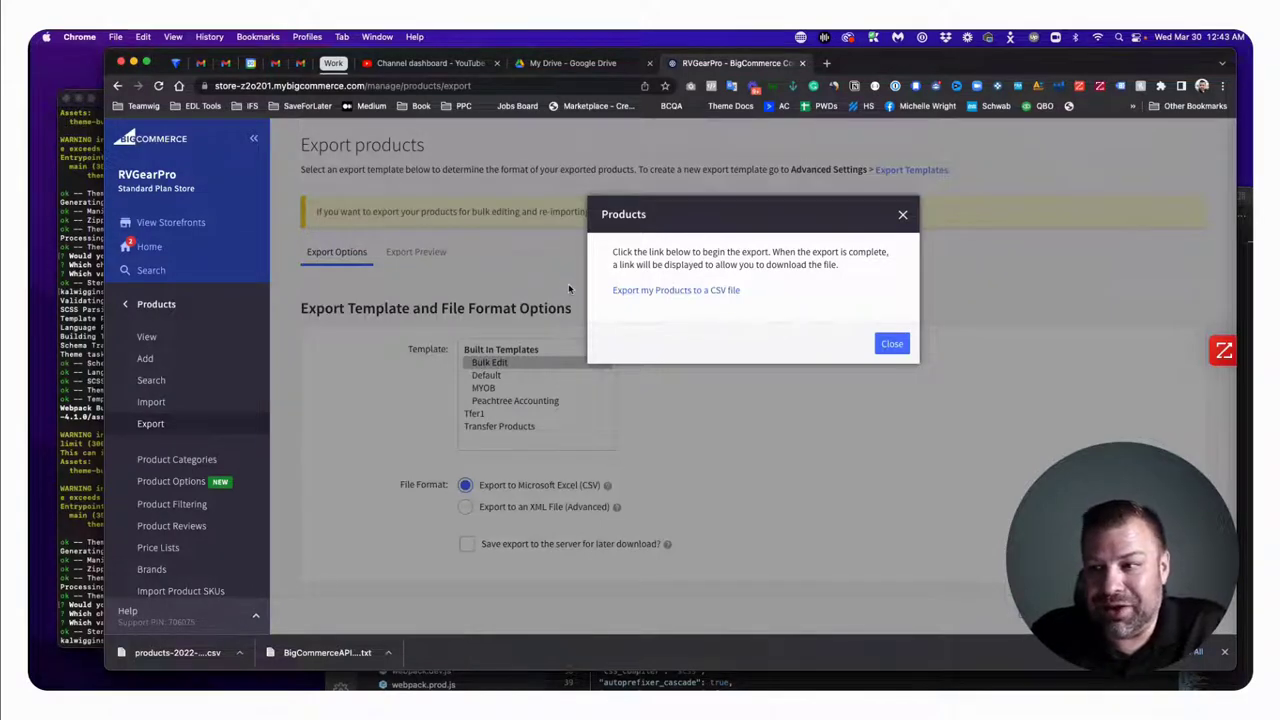
- Export the products and download products-2022-03-29 (1).csv, then go to Google Drive
scroll(638, 296, down, 1)
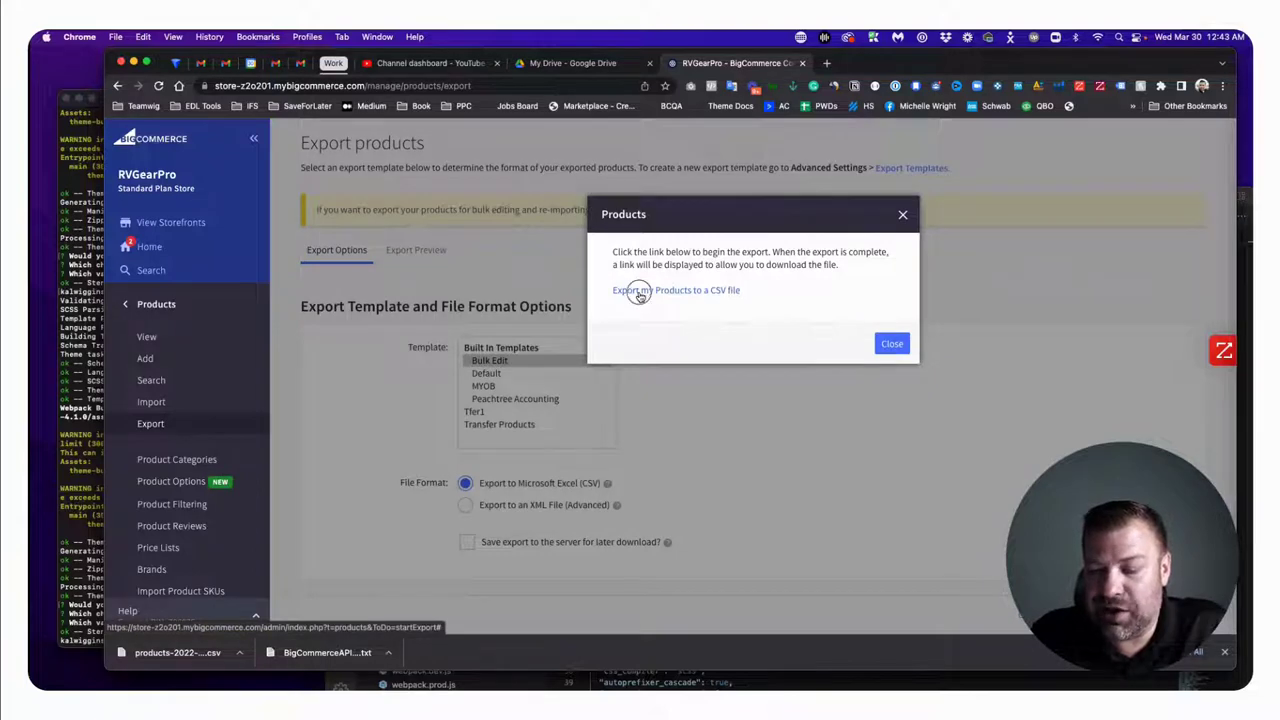
click(638, 292)
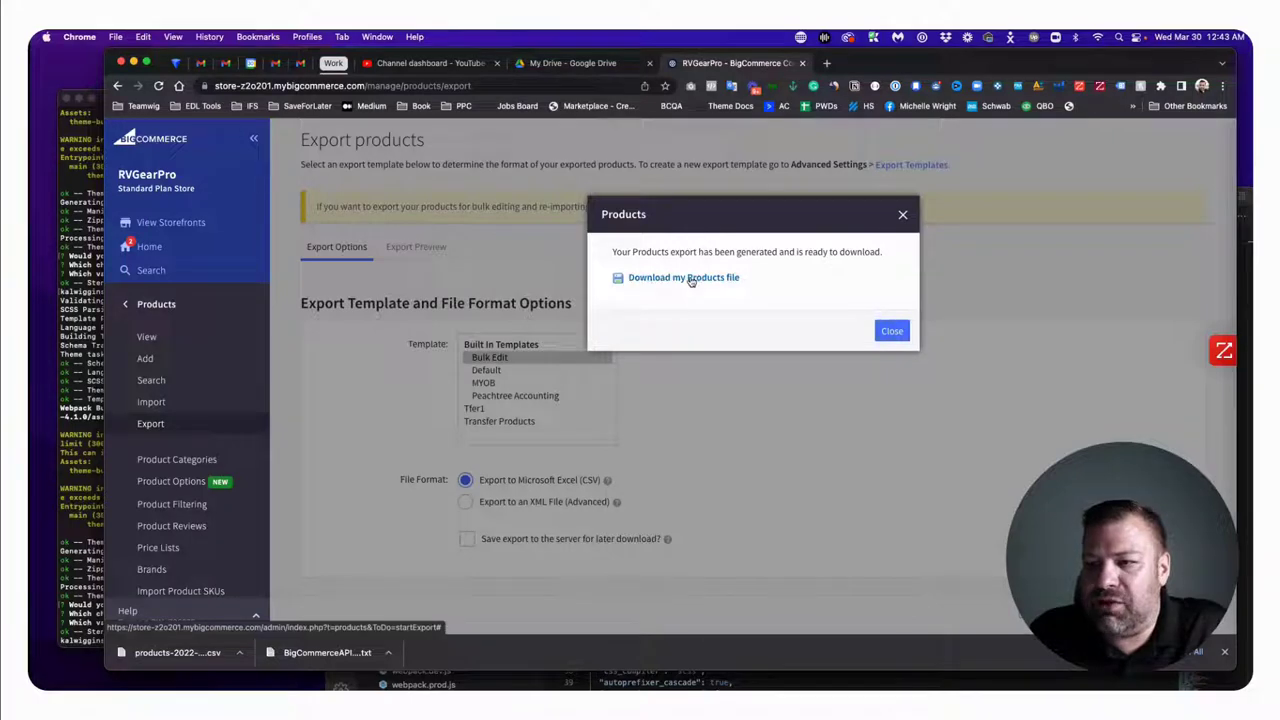
click(700, 279)
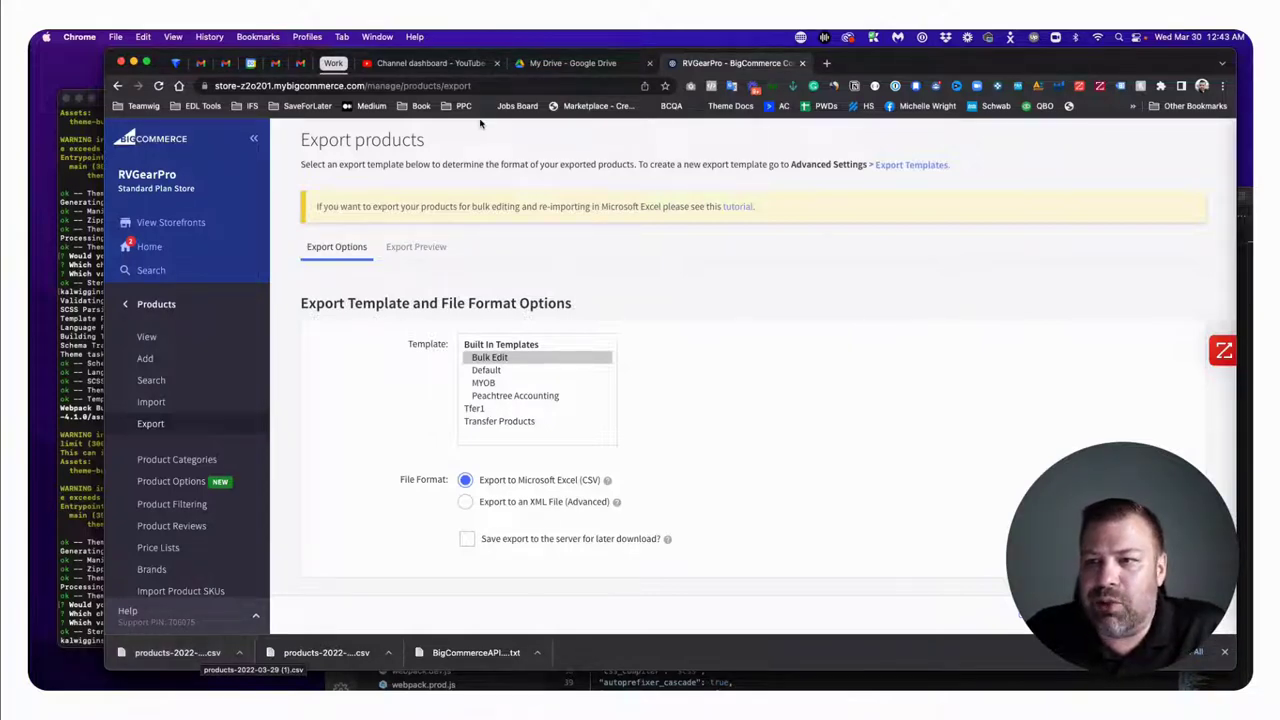
click(559, 64)
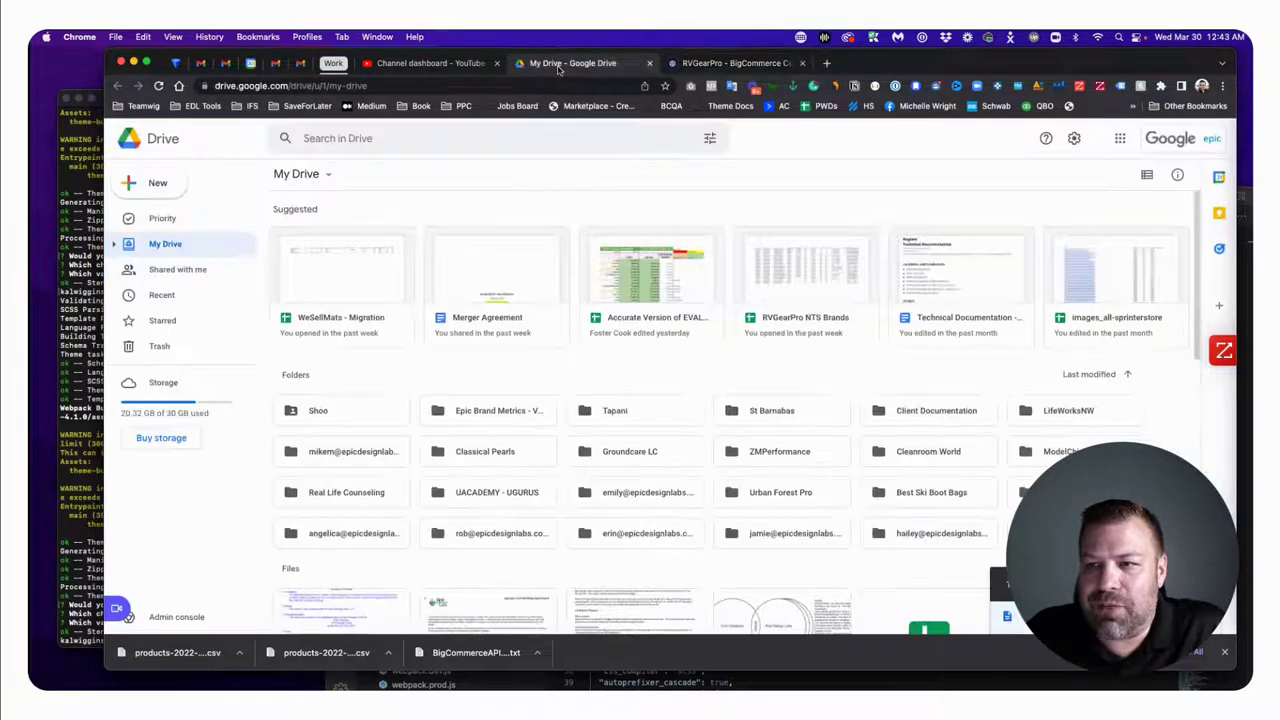
- Upload products-2022-03-29 (1).csv into My Drive and open it in Google Sheets
click(170, 652)
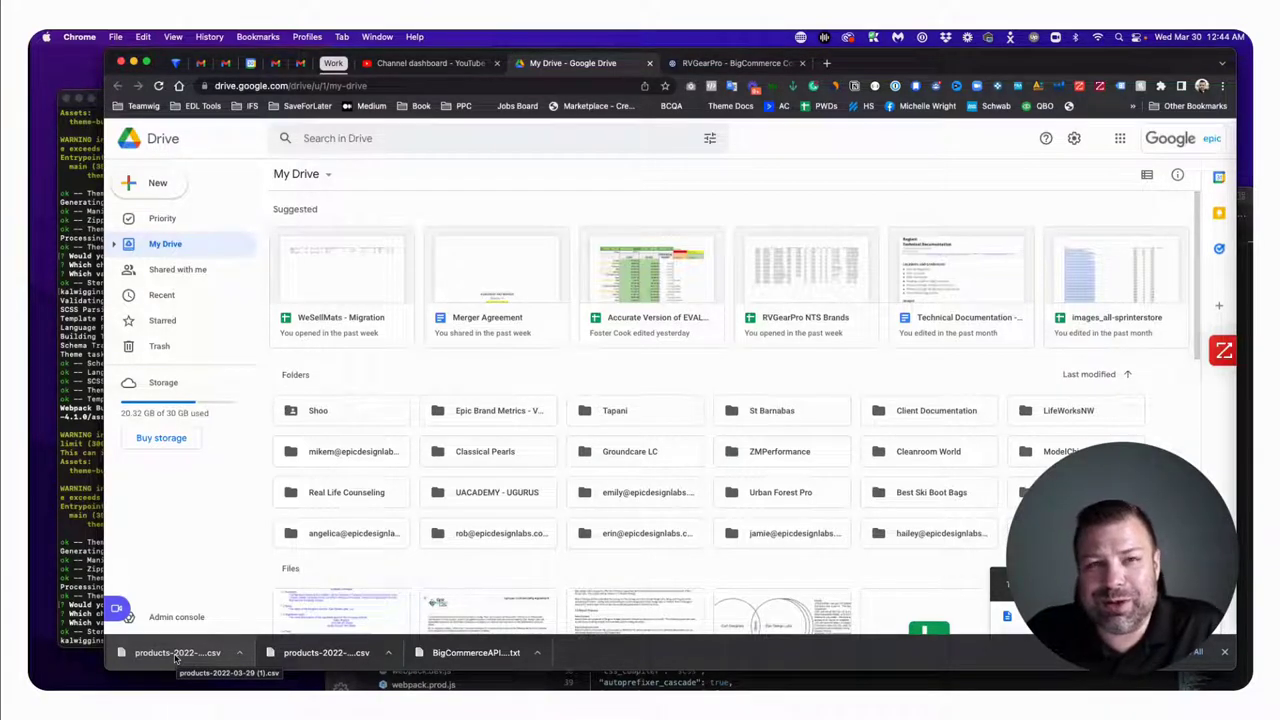
drag(175, 655, 395, 379)
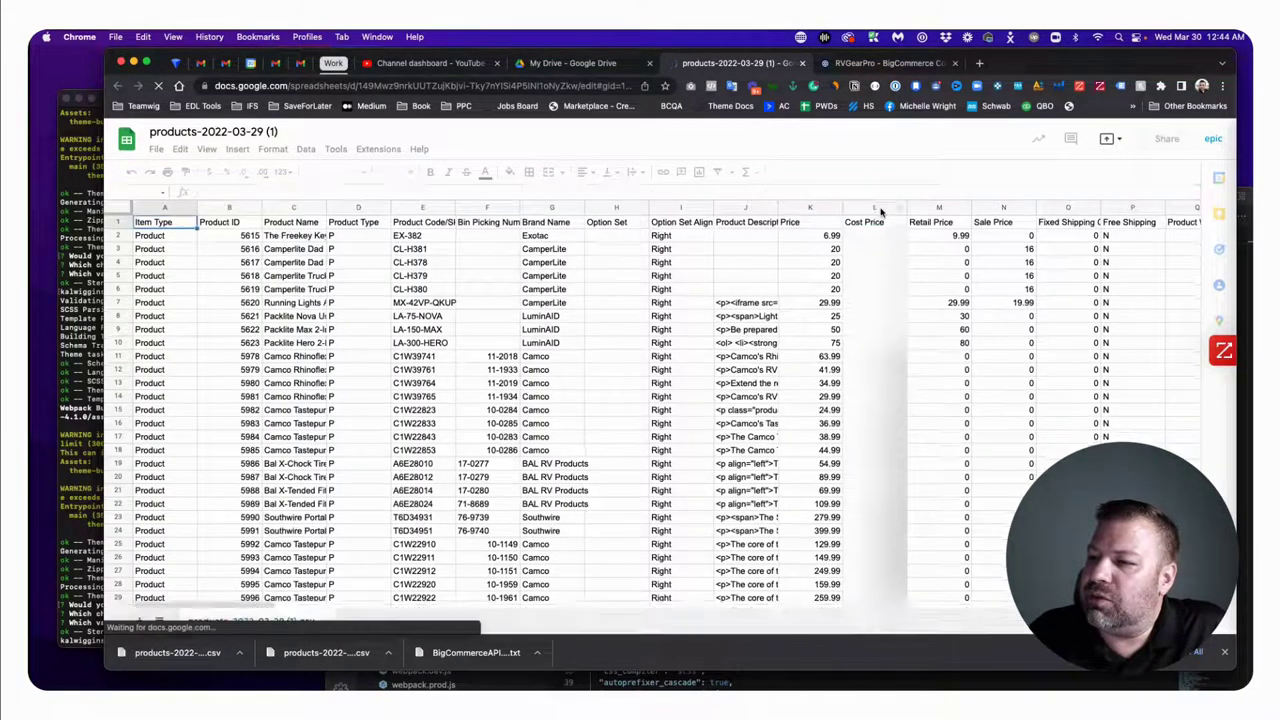
- Hide column L (Cost Price) in the products sheet
click(878, 208)
right_click(878, 208)
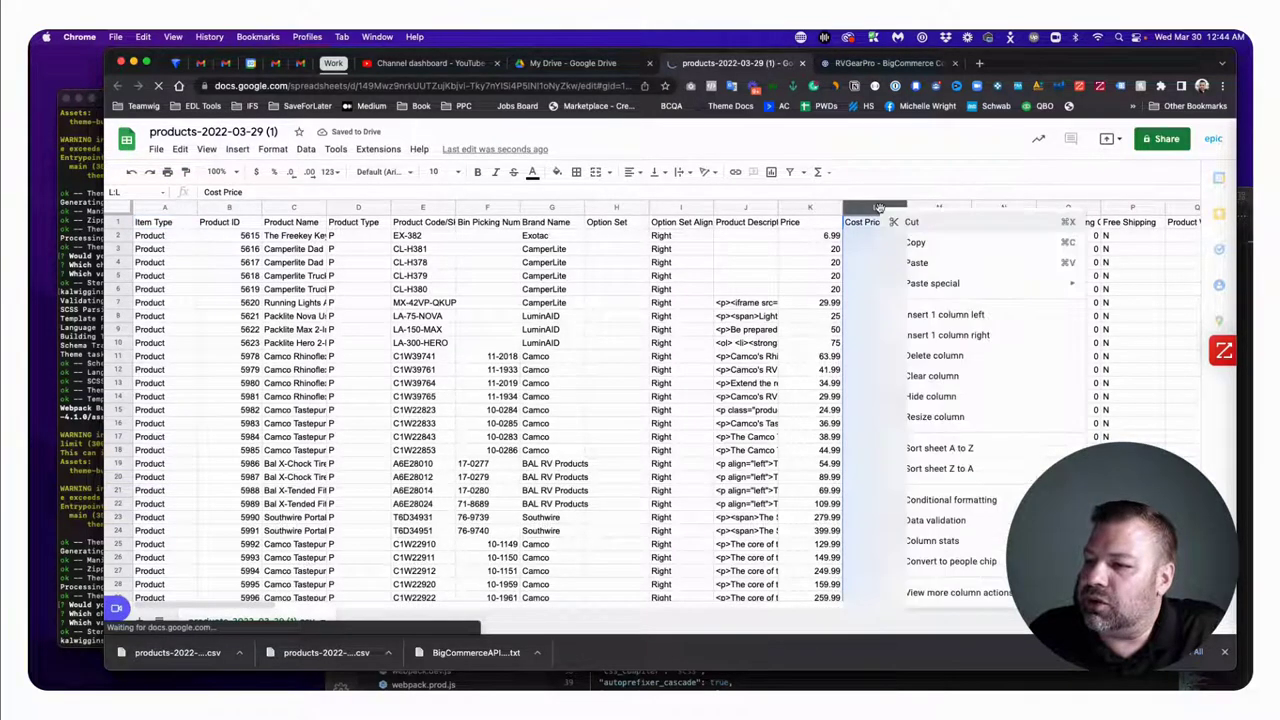
click(918, 396)
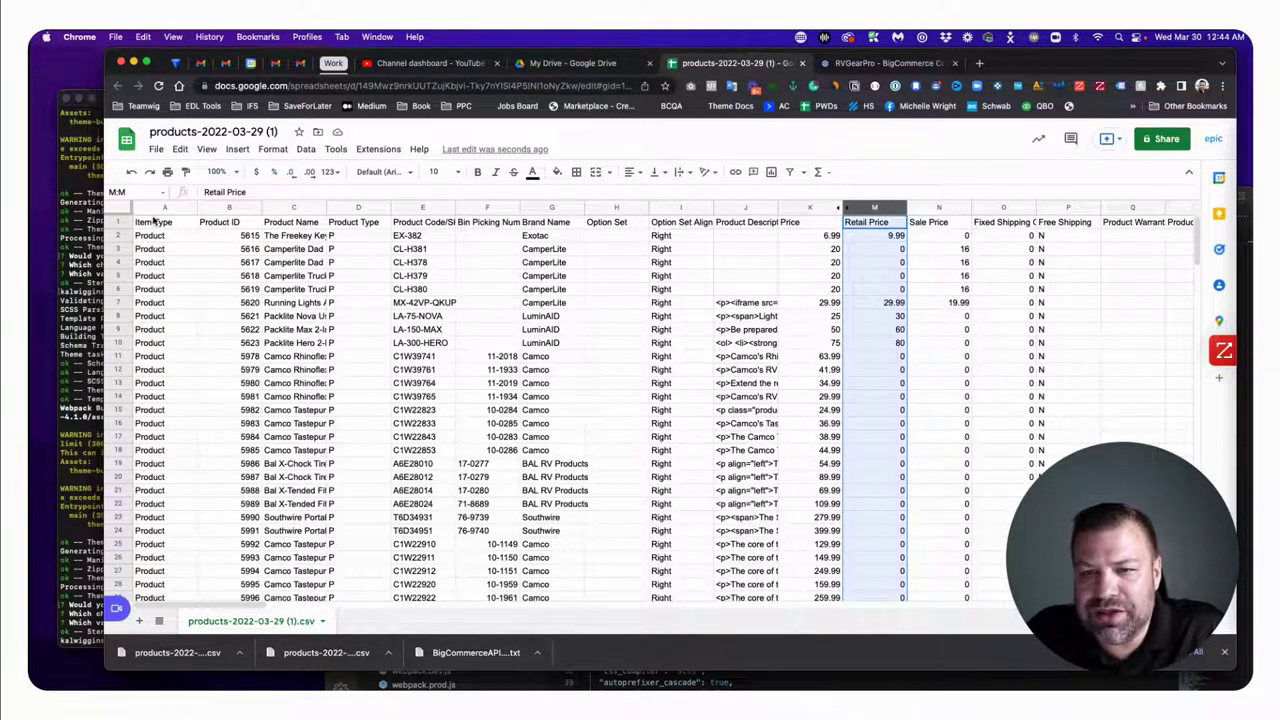
scroll(590, 235, right, 10)
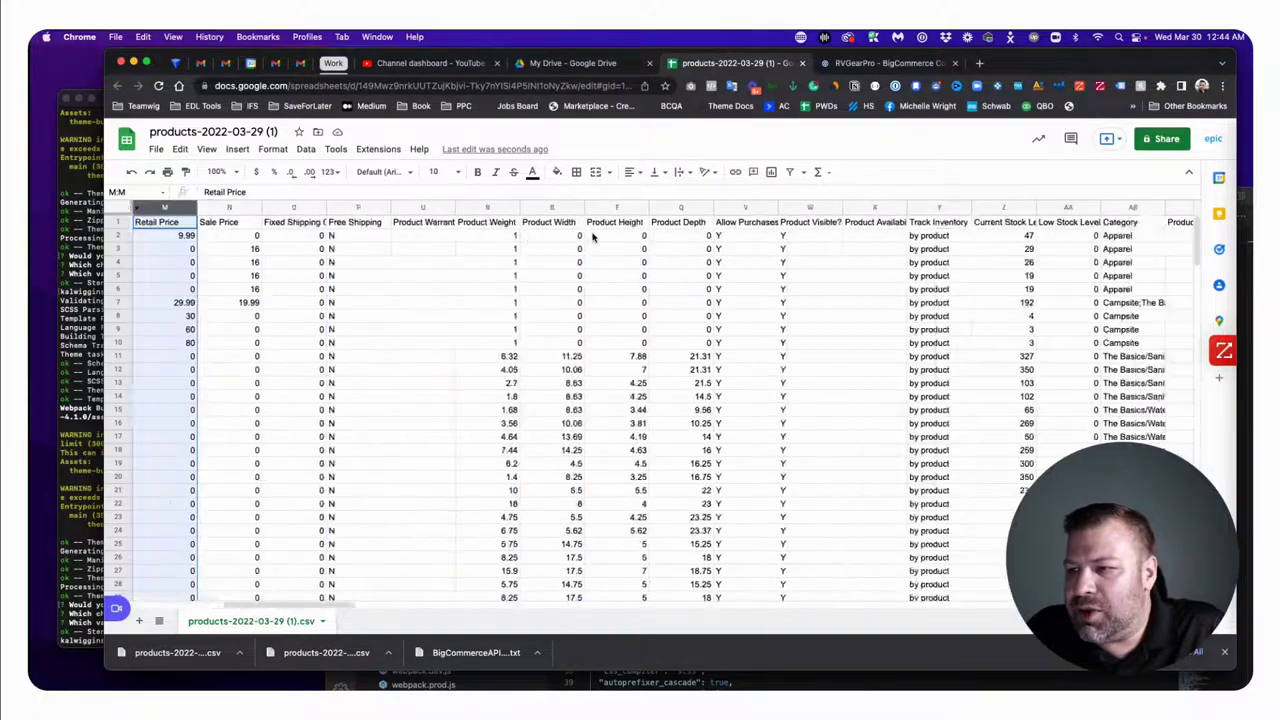
scroll(592, 235, right, 20)
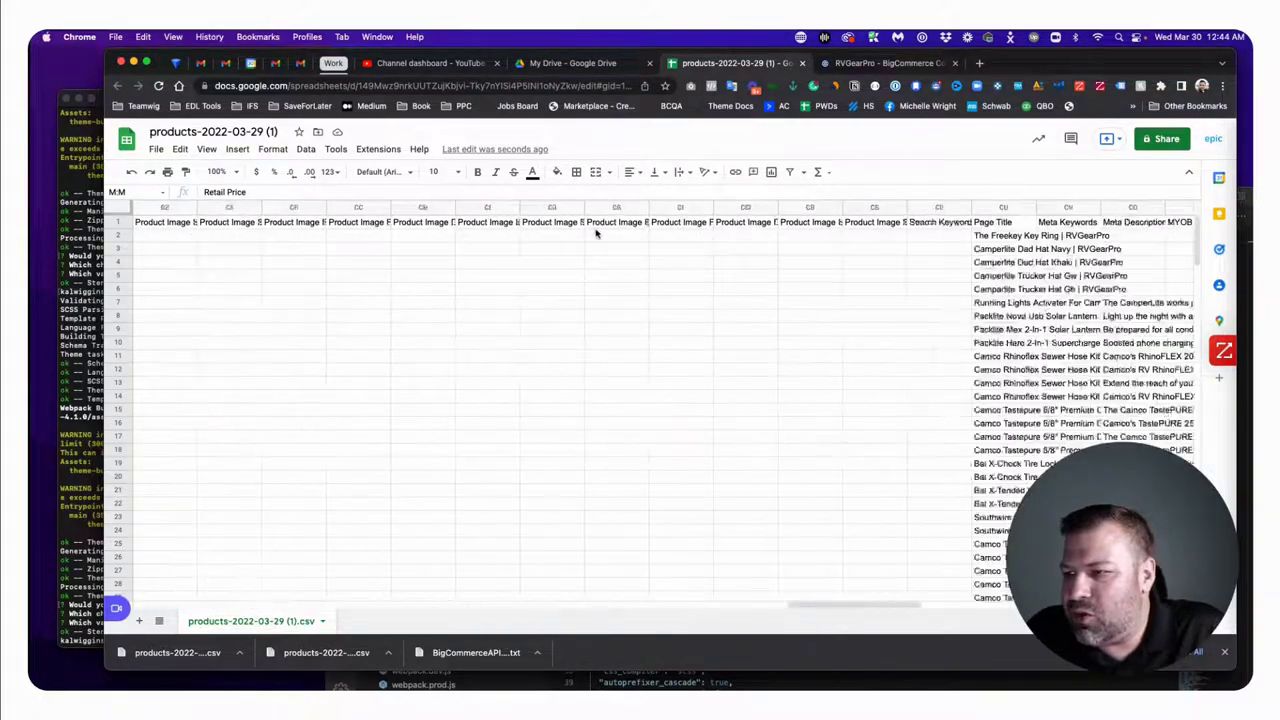
scroll(594, 235, right, 20)
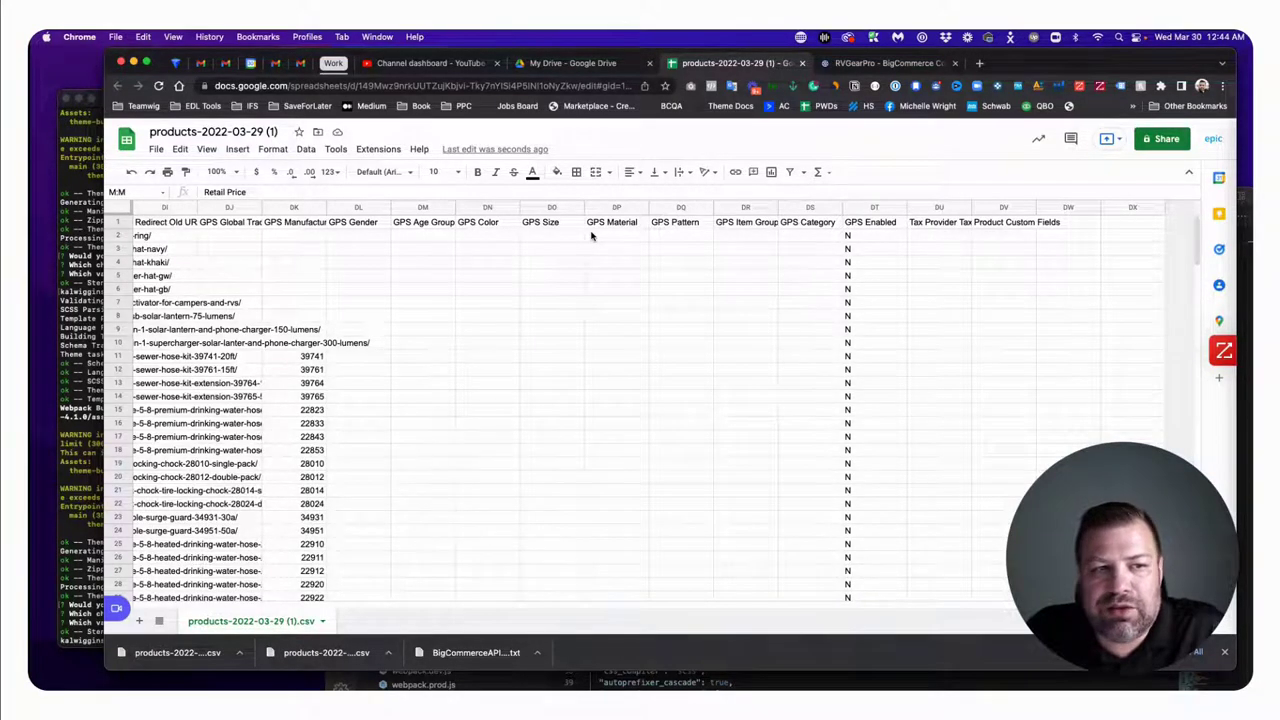
scroll(591, 236, left, 20)
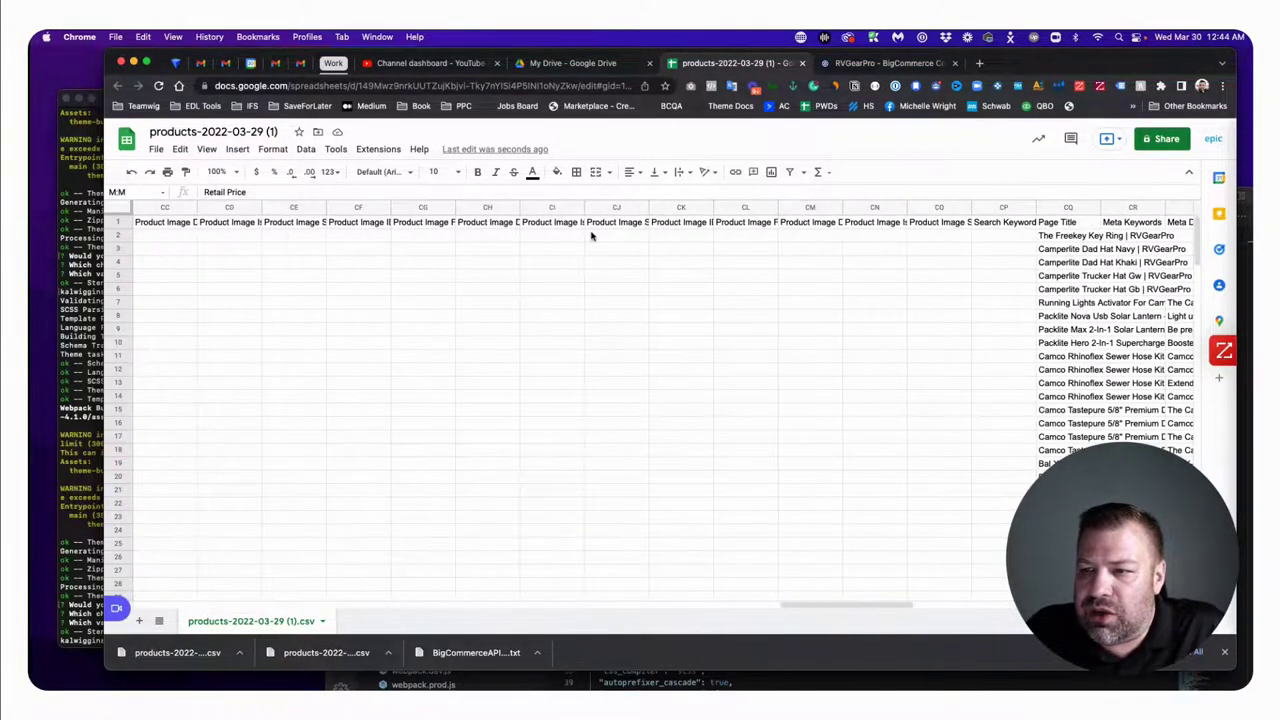
scroll(591, 236, left, 20)
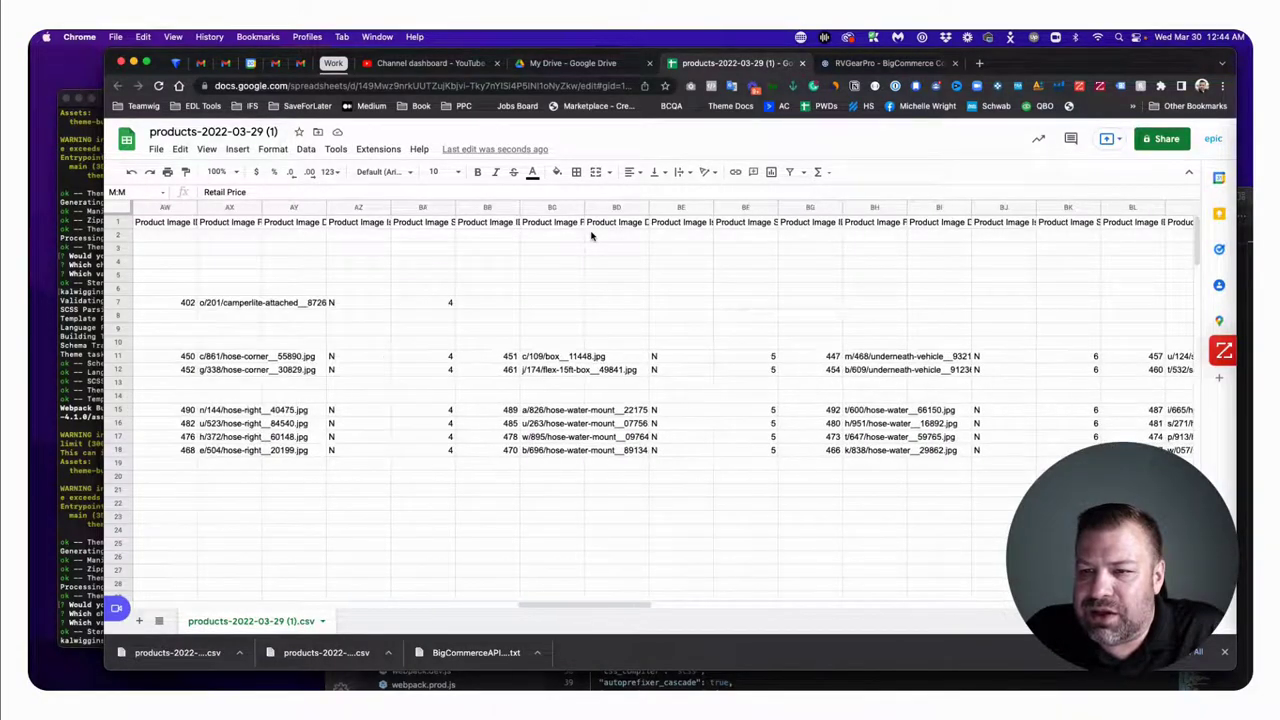
scroll(591, 236, left, 10)
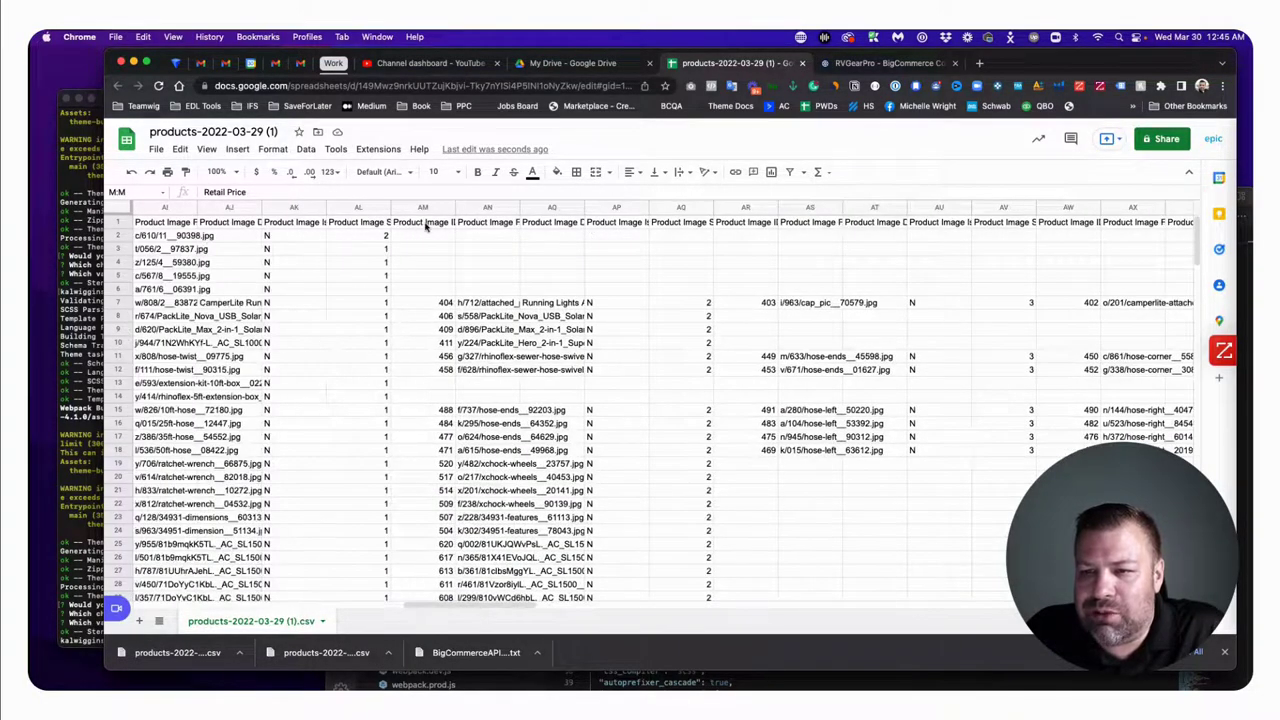
click(425, 222)
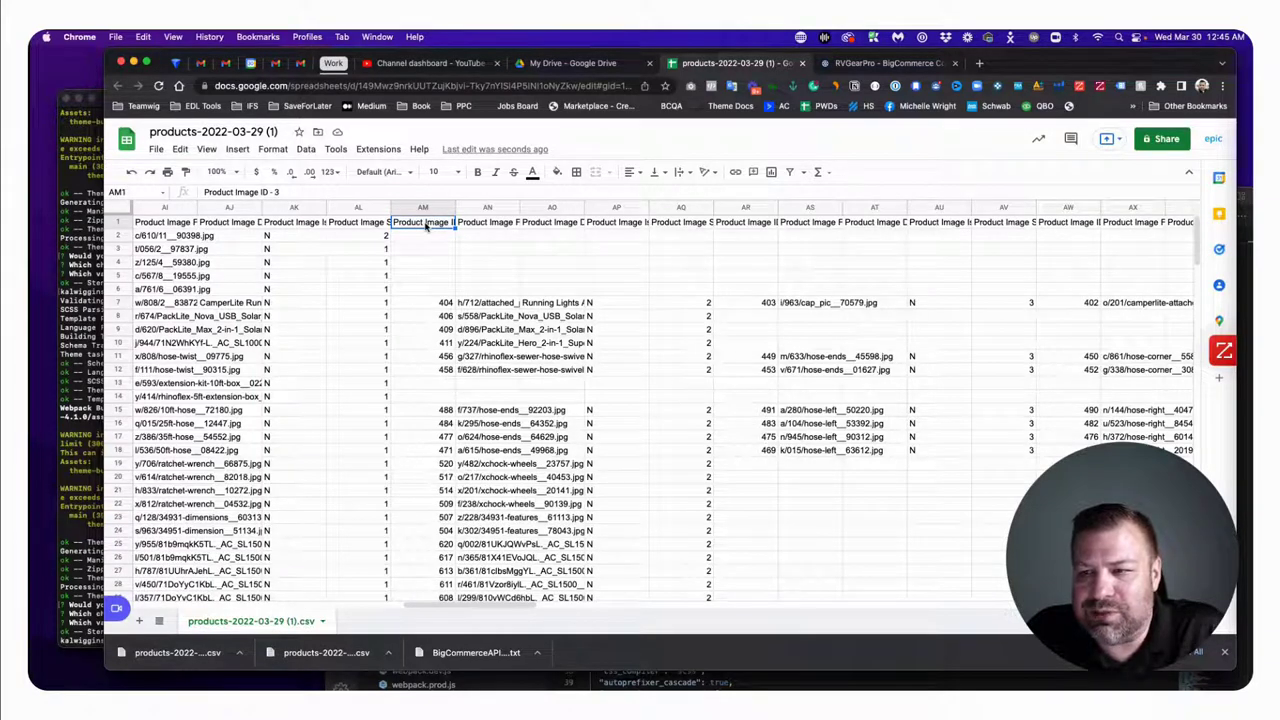
key(Right)
key(Right)
key(Right)
key(Right)
key(Right)
key(Right)
key(Right)
key(Right)
key(Right)
key(Right)
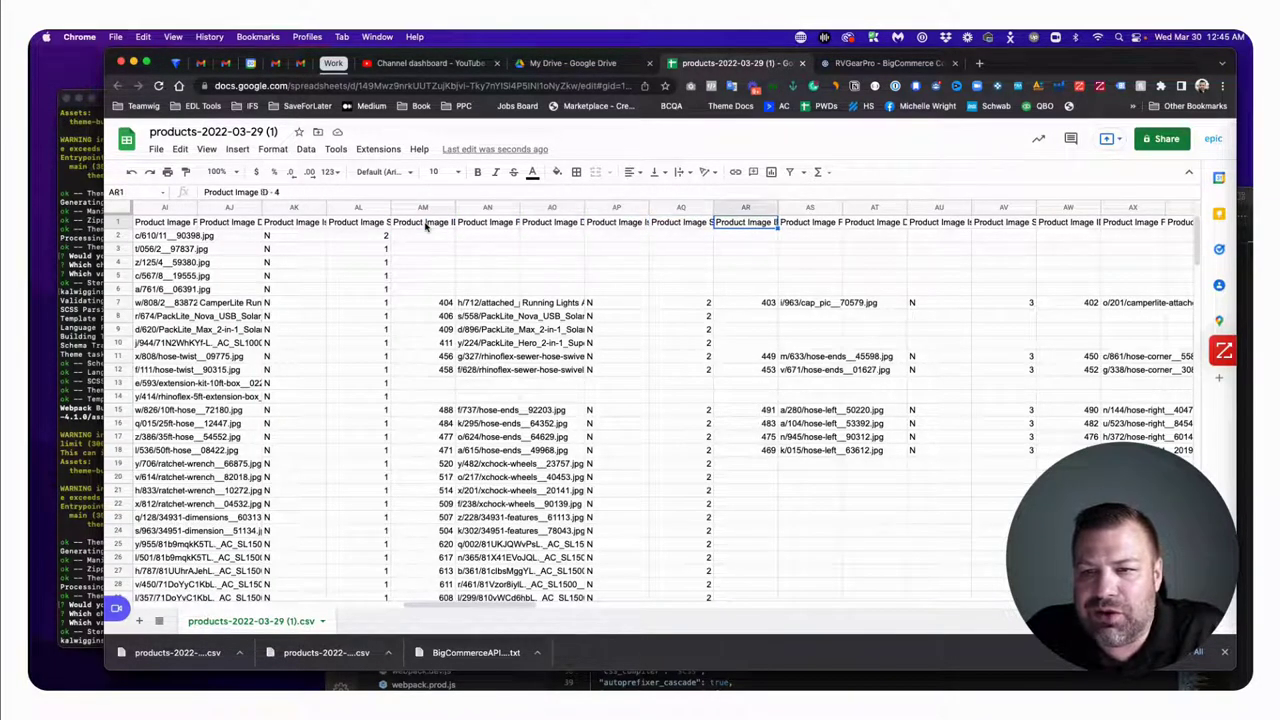
key(Right)
key(Right)
key(Right)
key(Right)
key(Right)
key(Right)
key(Right)
key(Right)
key(Right)
key(Right)
key(Right)
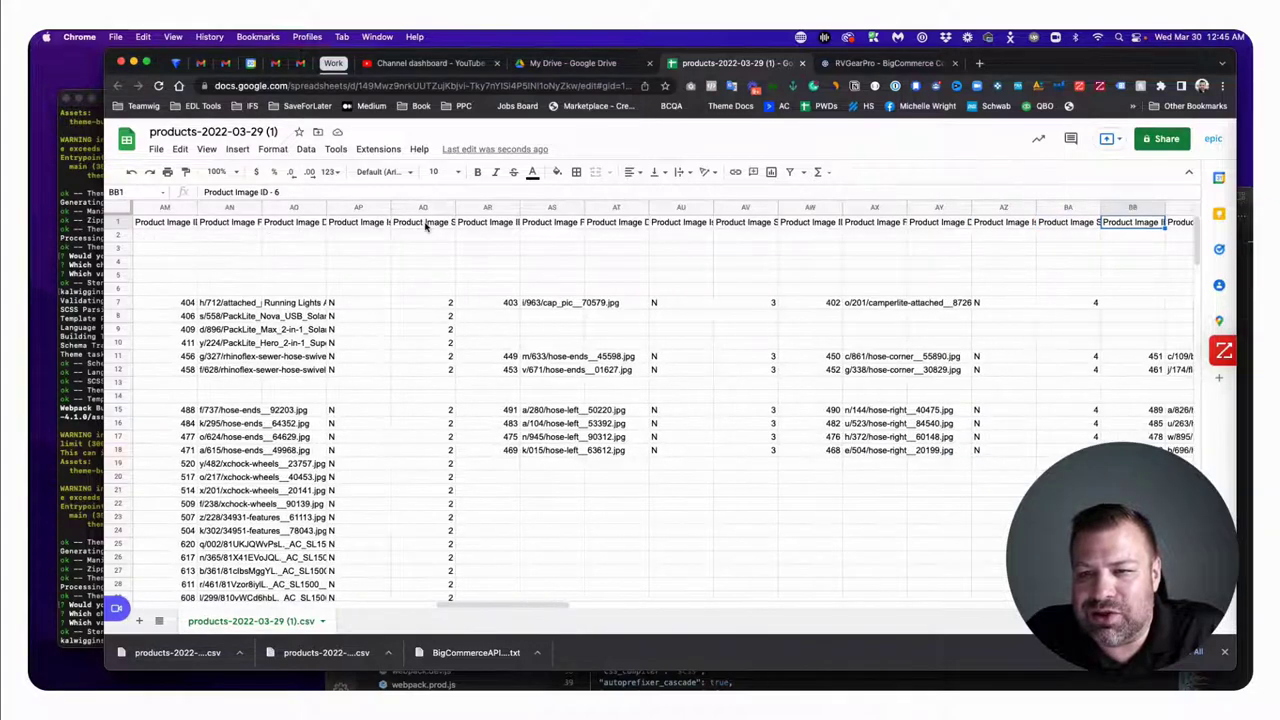
key(Right)
key(Right)
key(Right)
key(Right)
key(Right)
key(Right)
key(Right)
key(Right)
key(Right)
key(Right)
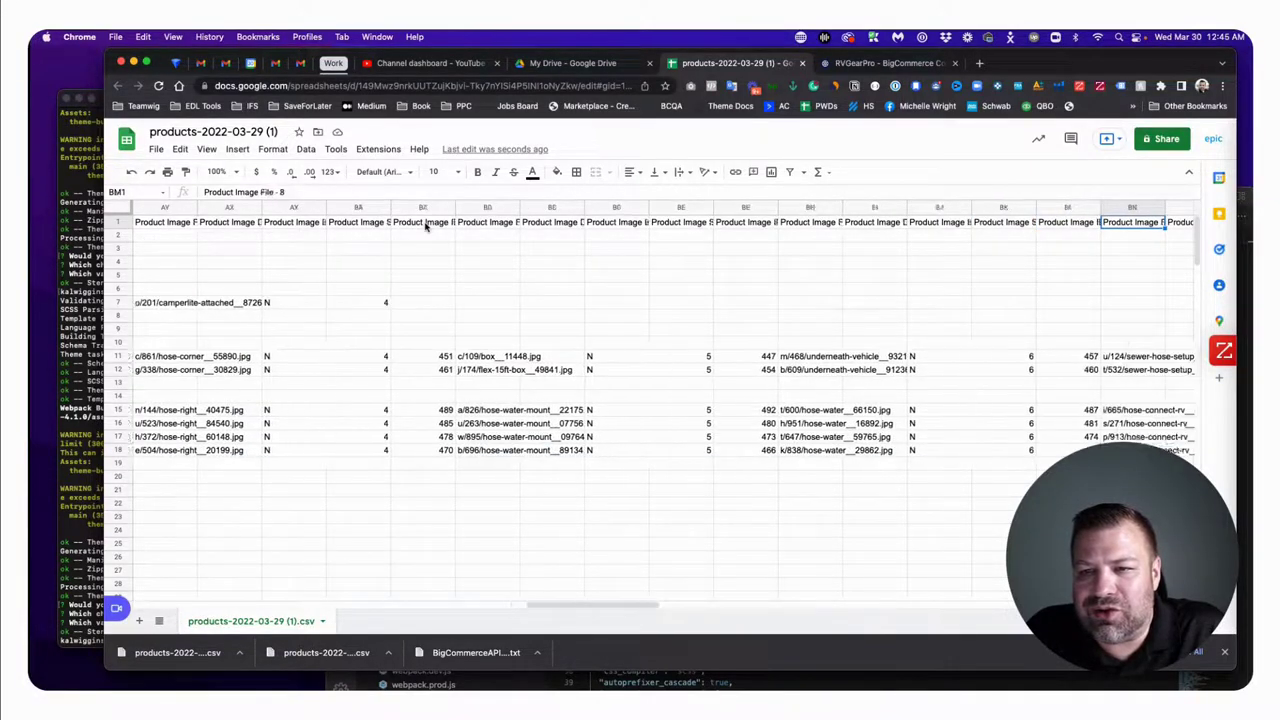
key(Right)
key(Right)
key(Right)
key(Right)
key(Right)
key(Right)
key(Right)
key(Right)
key(Right)
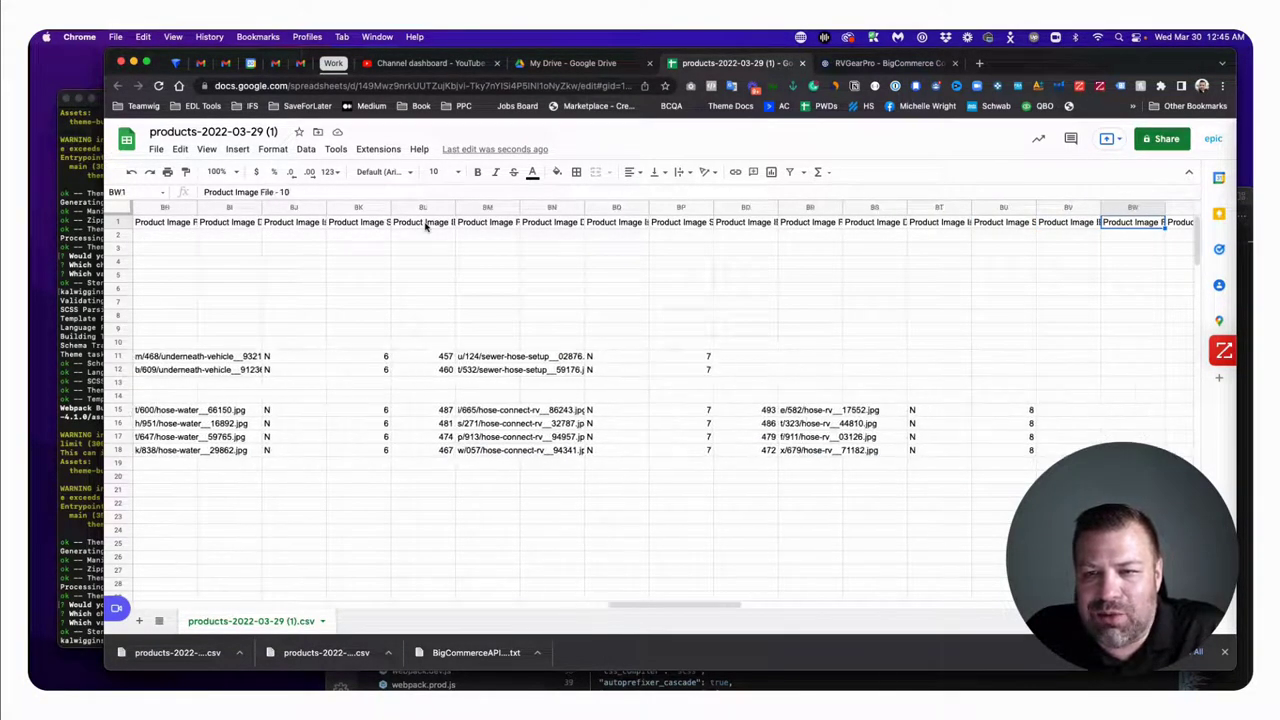
key(Right)
key(Right)
key(Right)
key(Right)
key(Right)
key(Right)
key(Right)
key(Right)
key(Right)
key(Right)
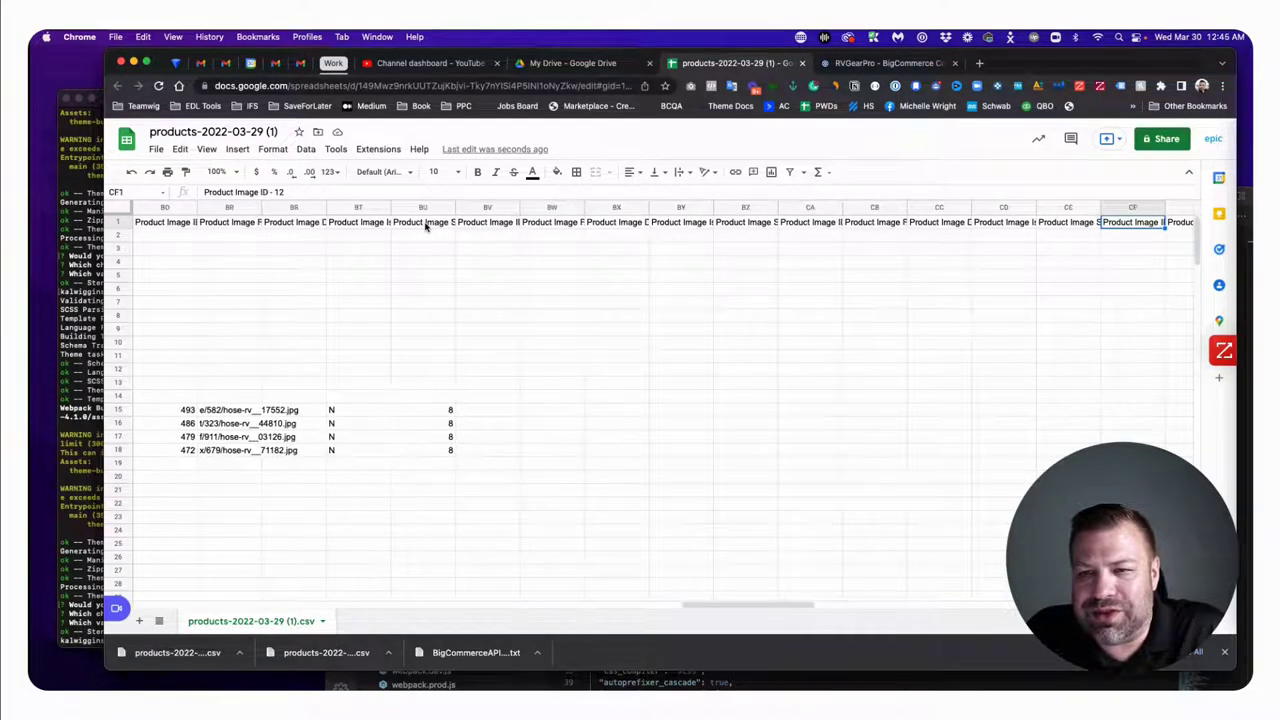
key(Right)
key(Right)
key(Right)
key(Right)
key(Right)
key(Right)
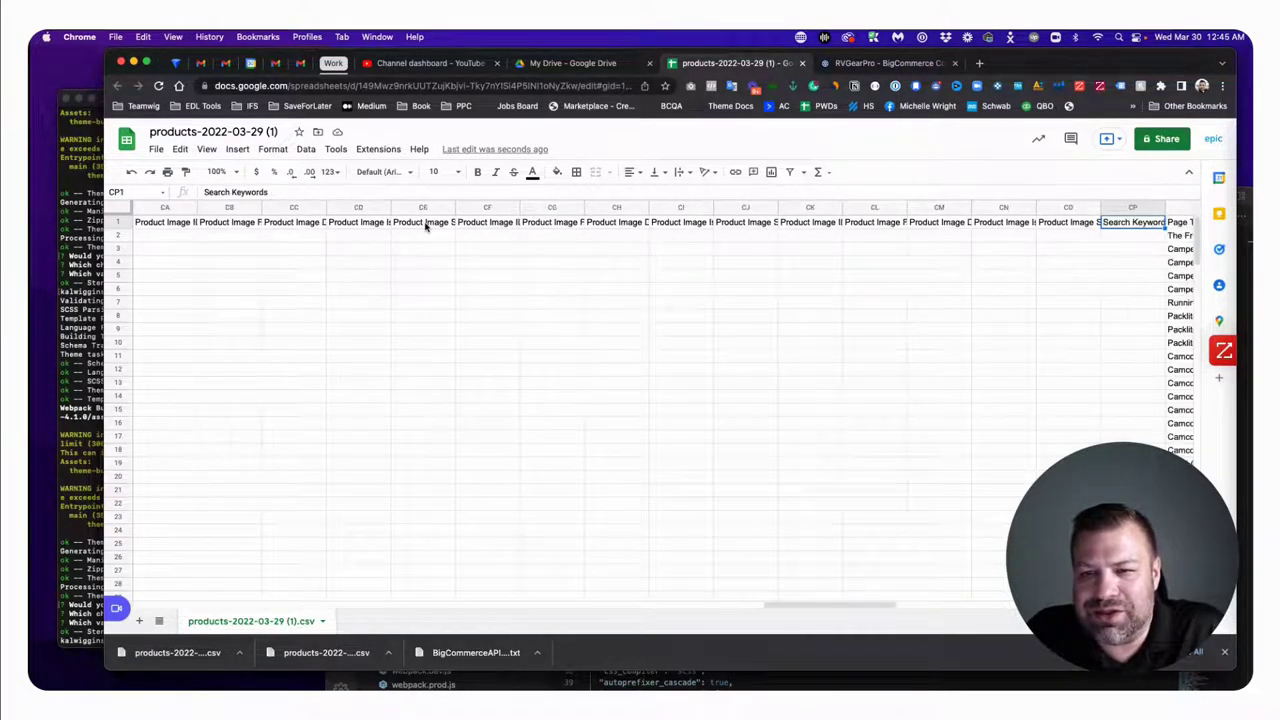
key(Left)
key(Left)
key(Left)
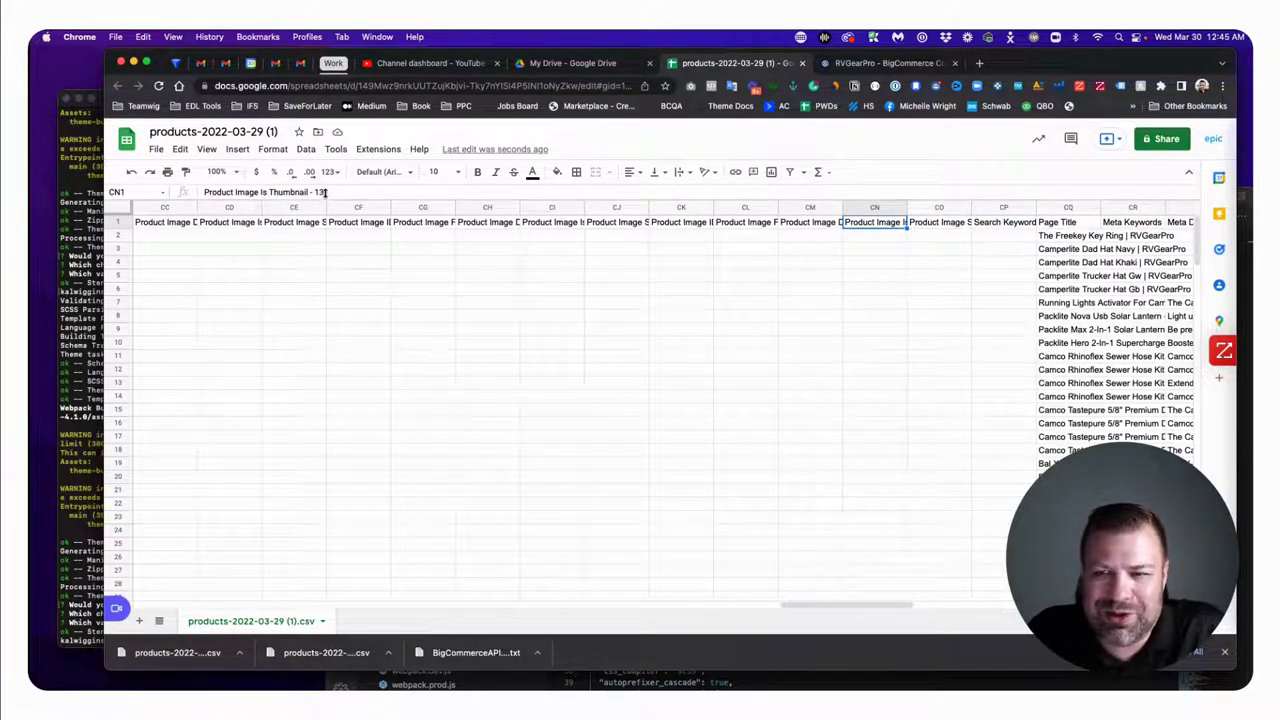
drag(325, 192, 178, 190)
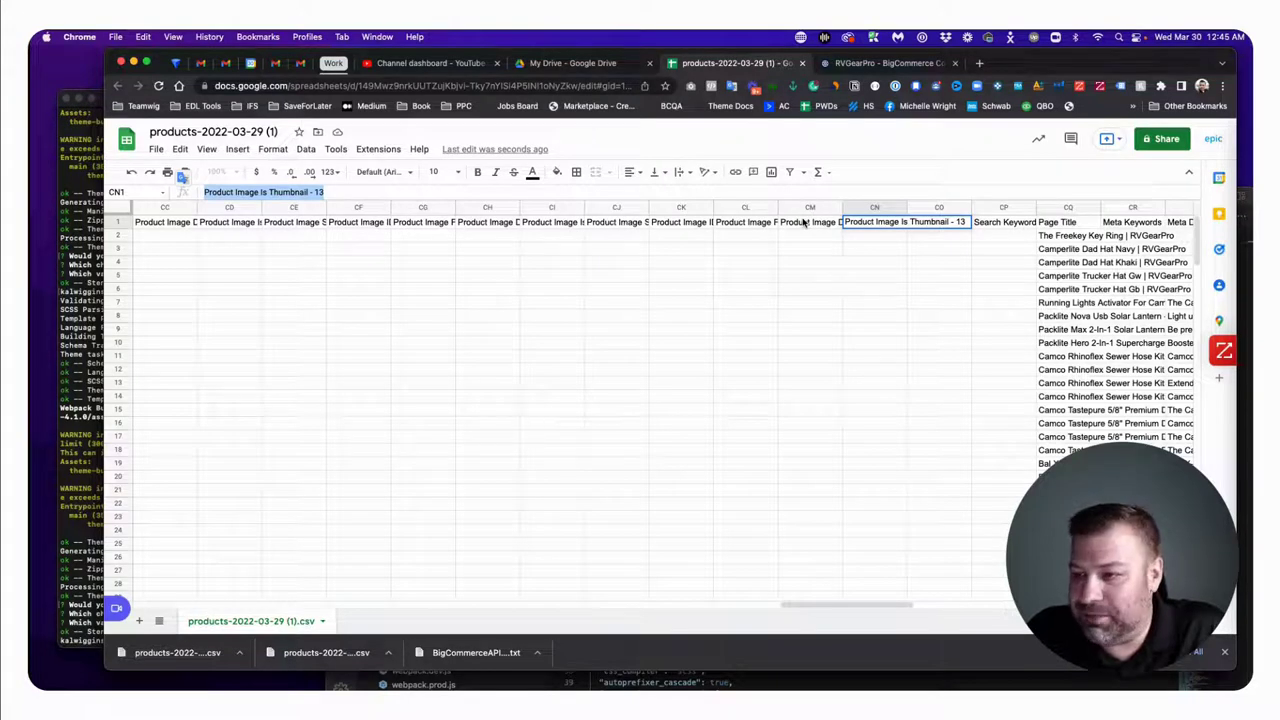
key(Escape)
key(Left)
key(Left)
key(Left)
key(Left)
key(Left)
key(Left)
key(Left)
key(Left)
key(Left)
key(Left)
key(Left)
key(Left)
key(Left)
key(Left)
key(Left)
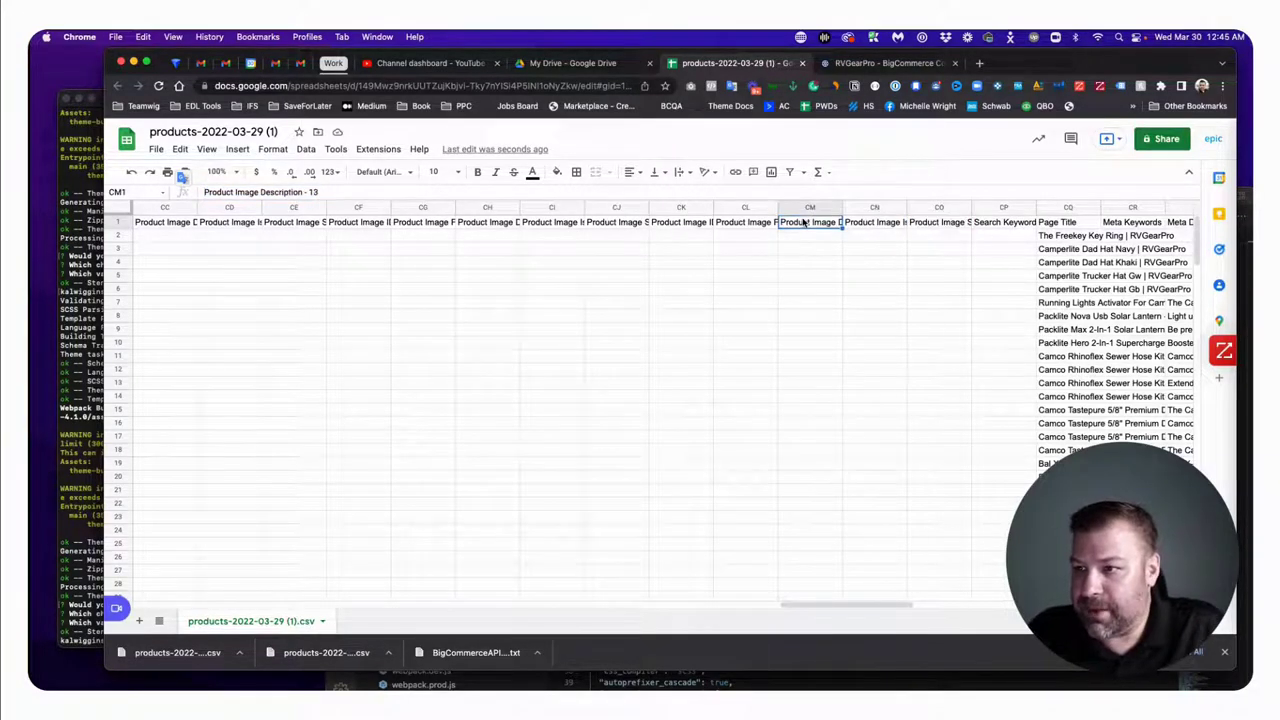
key(Left)
key(Left)
key(Left)
key(Left)
key(Left)
key(Left)
key(Left)
key(Left)
key(Left)
key(Left)
key(Left)
key(Left)
key(Left)
key(Left)
key(Left)
key(Left)
key(Left)
key(Left)
key(Left)
key(Left)
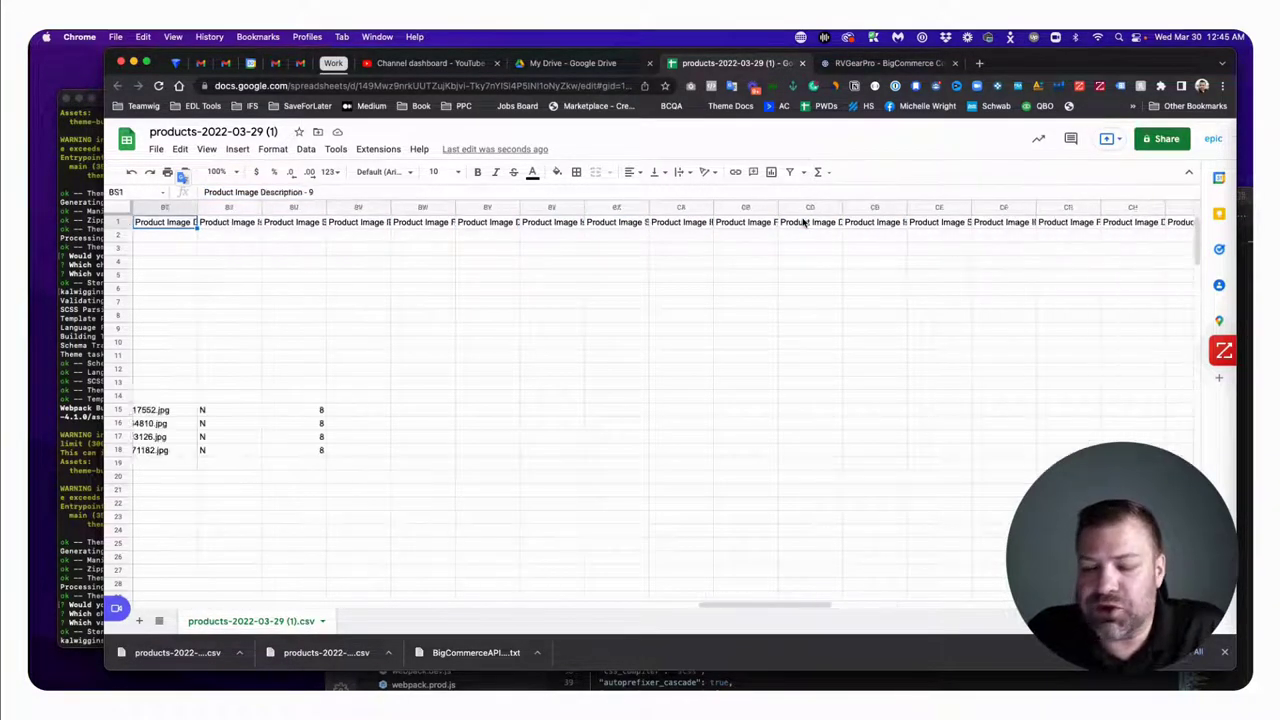
key(Left)
key(Left)
key(Left)
key(Left)
key(Left)
key(Left)
key(Left)
key(Left)
key(Left)
key(Left)
key(Left)
key(Left)
key(Left)
key(Left)
key(Left)
key(Left)
key(Left)
key(Left)
key(Left)
key(Left)
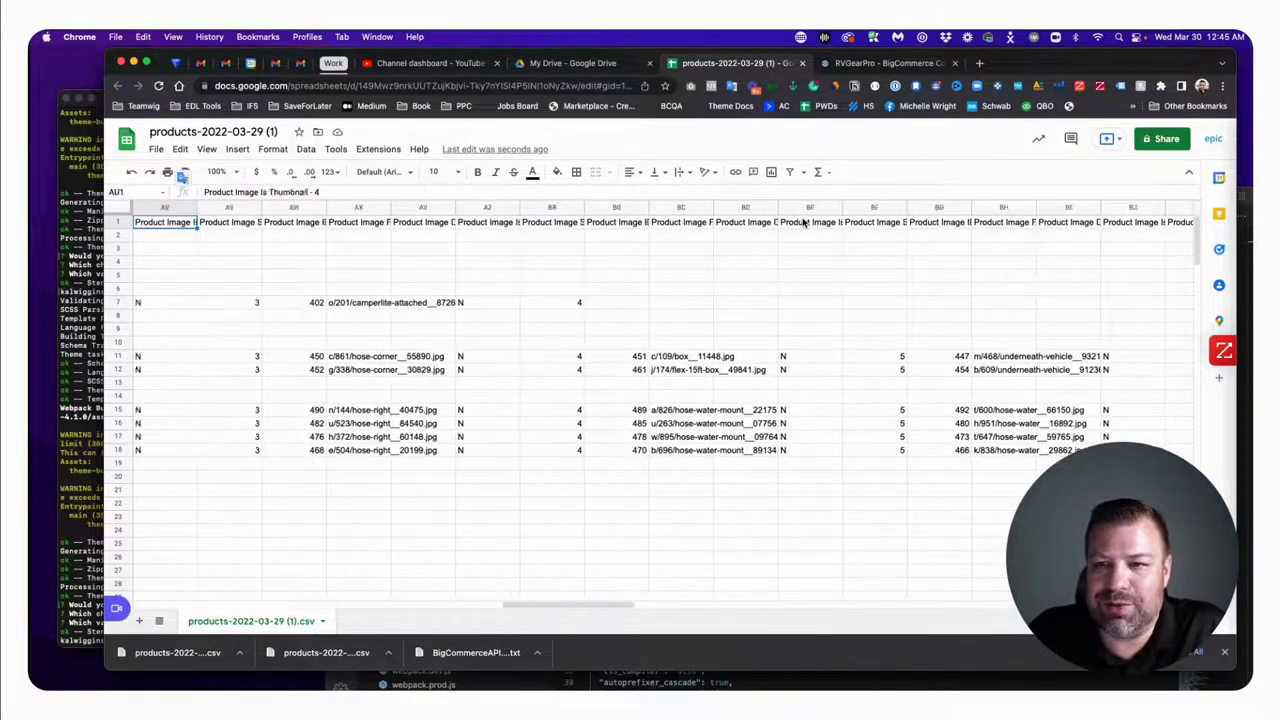
key(Left)
key(Left)
key(Left)
key(Left)
key(Left)
key(Left)
key(Left)
key(Left)
key(Left)
key(Left)
key(Left)
key(Left)
key(Left)
key(Left)
key(Left)
key(Left)
key(Left)
key(Left)
key(Left)
key(Left)
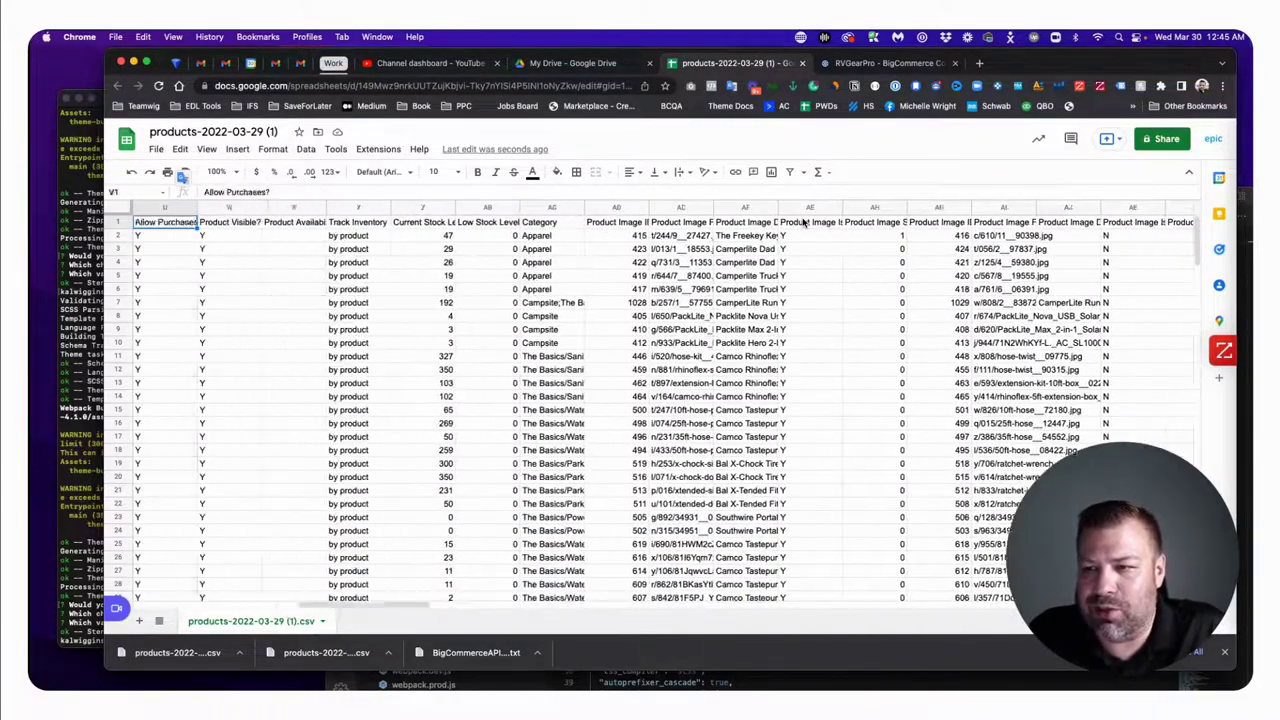
key(Left)
key(Left)
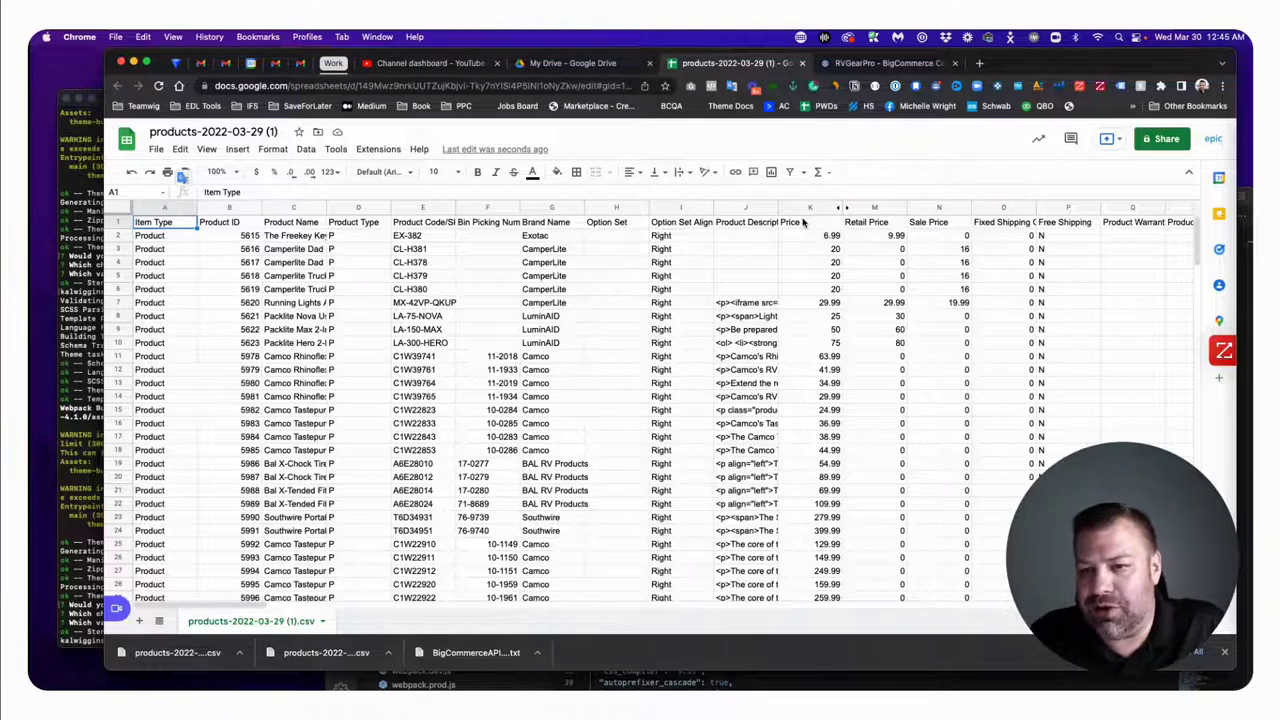
- Freeze row 1 so the column titles stay visible while scrolling the product rows
click(118, 222)
click(206, 149)
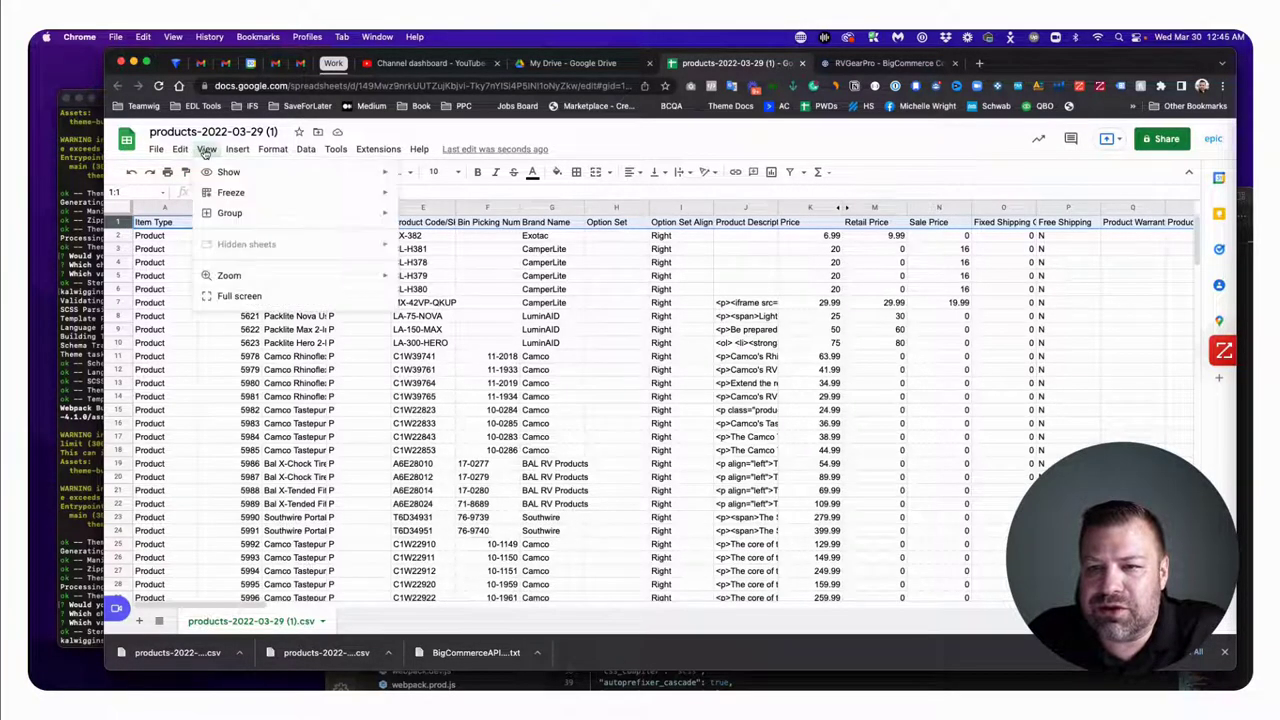
mouse_move(279, 195)
click(420, 218)
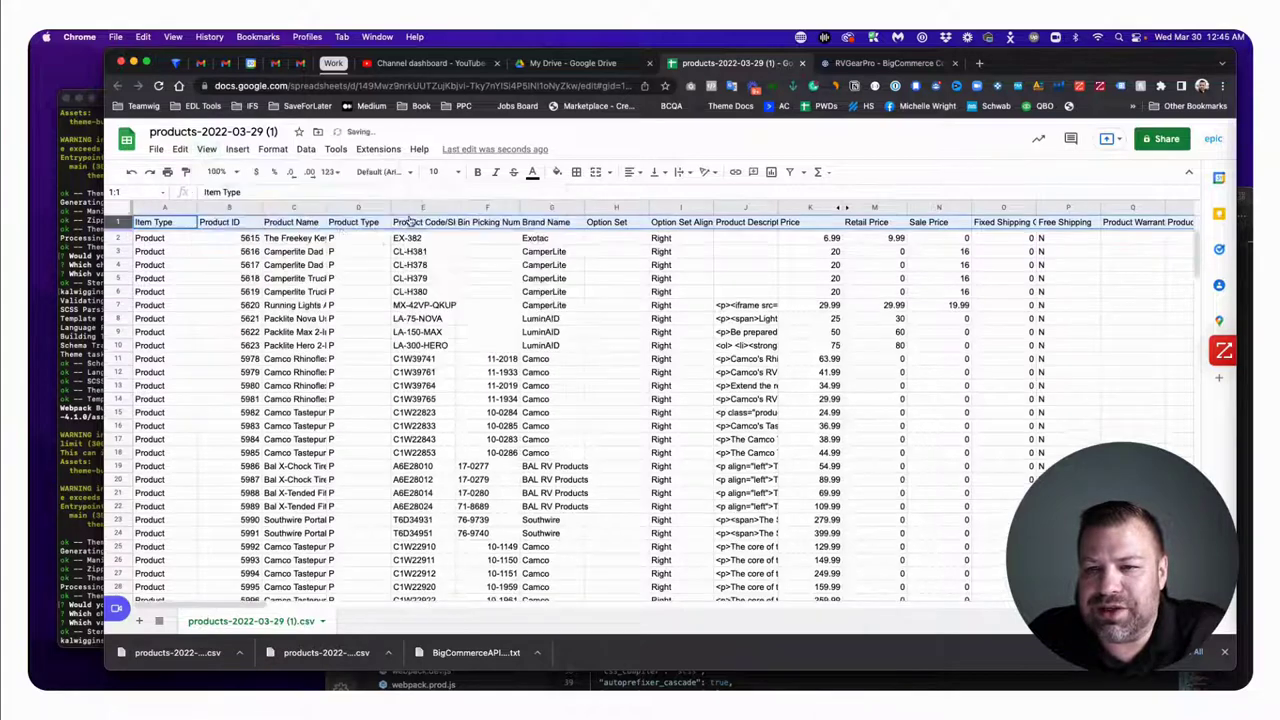
scroll(265, 278, down, 3)
scroll(265, 278, down, 10)
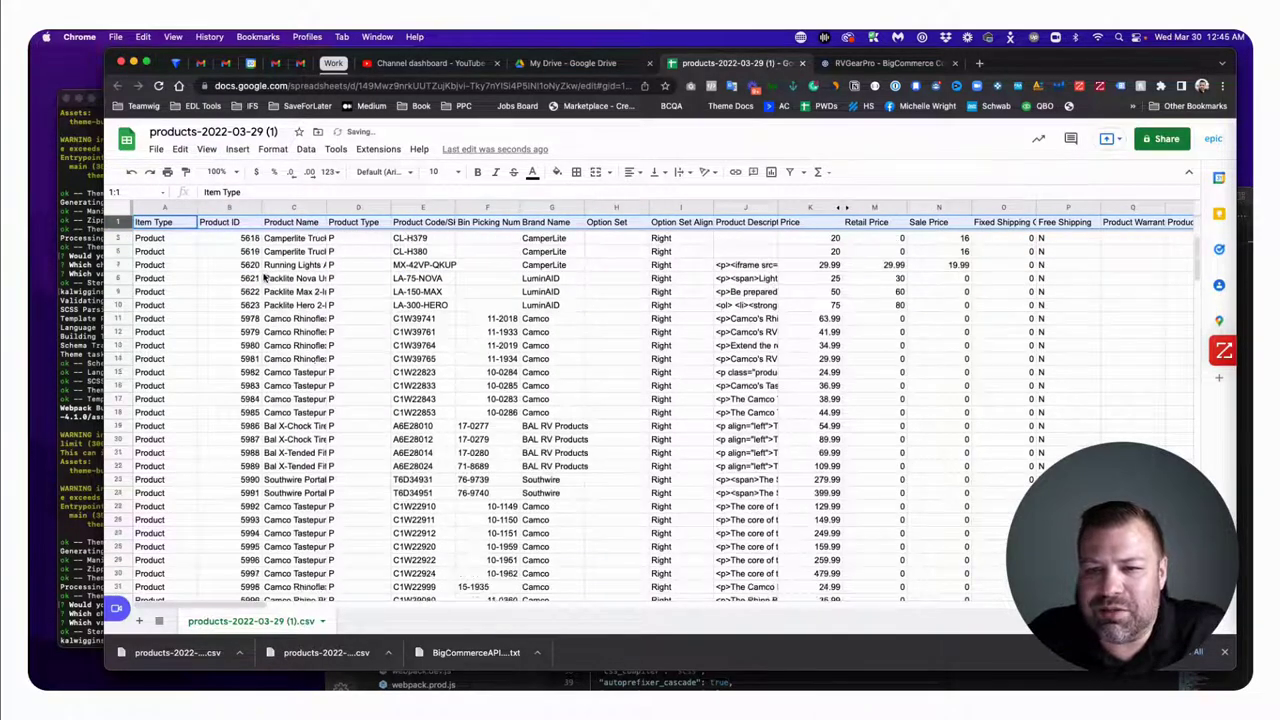
scroll(265, 278, up, 10)
scroll(265, 278, down, 1)
scroll(265, 278, down, 5)
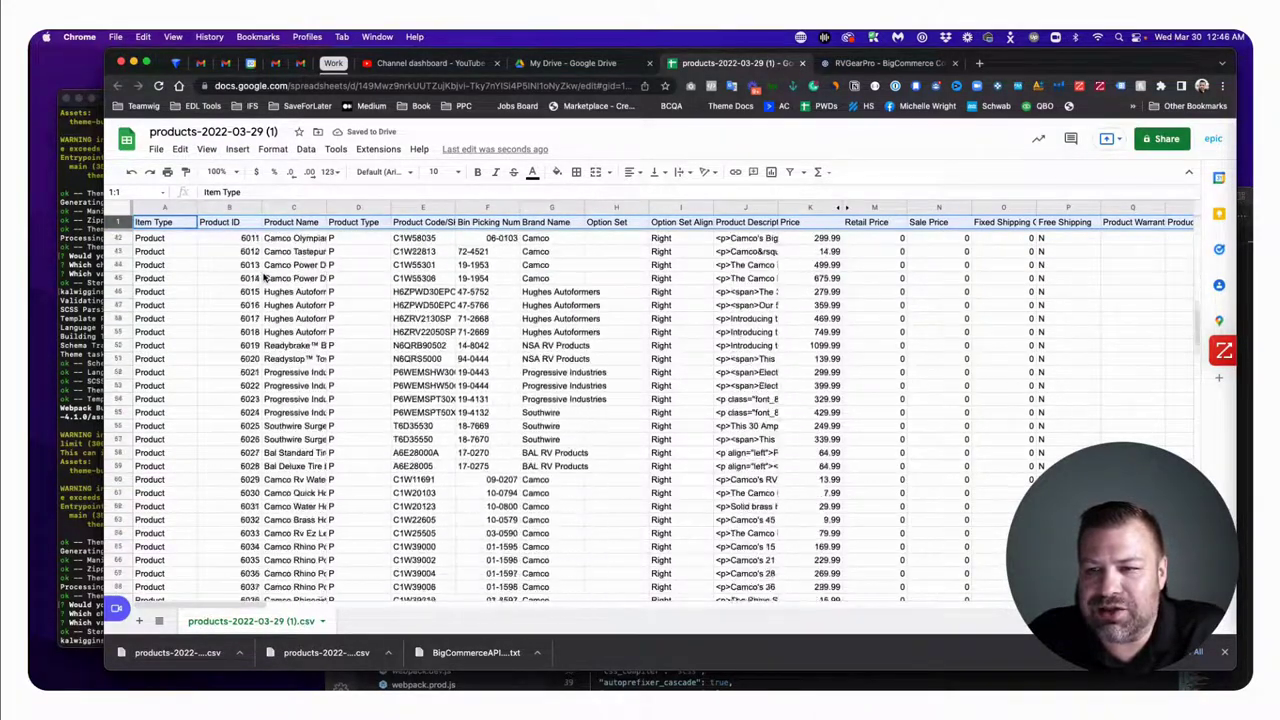
scroll(265, 278, up, 7)
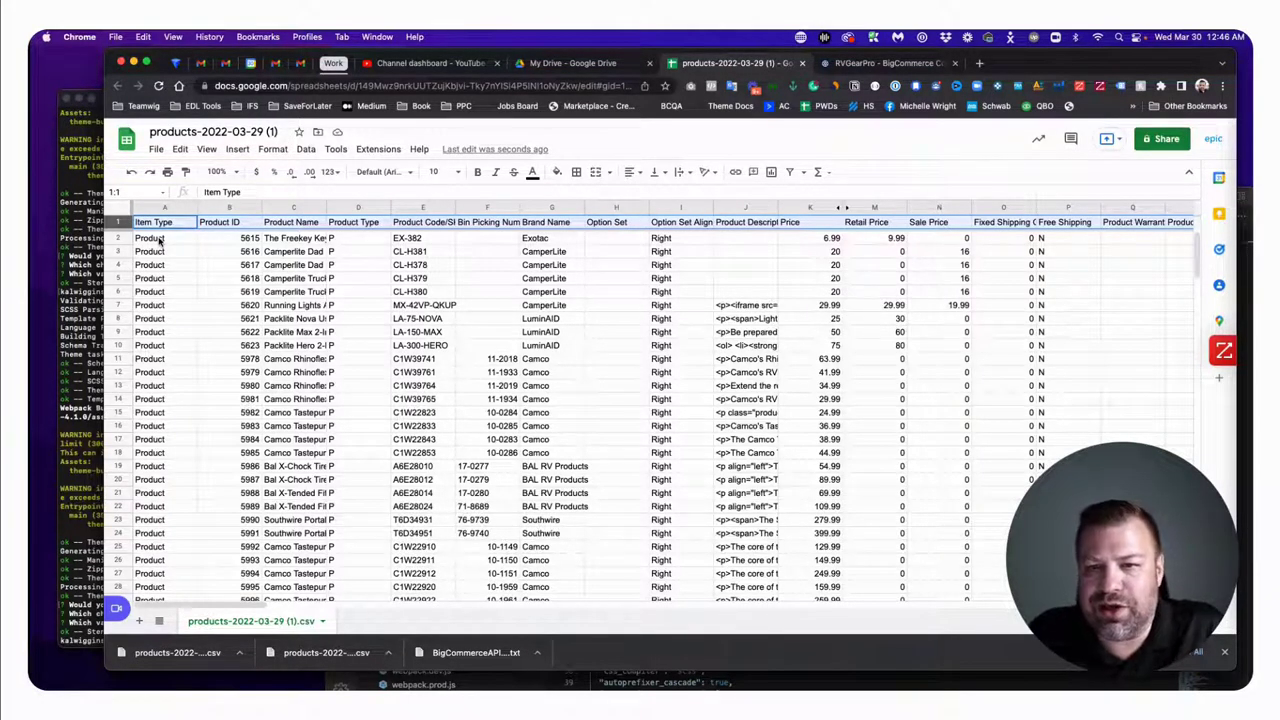
click(165, 207)
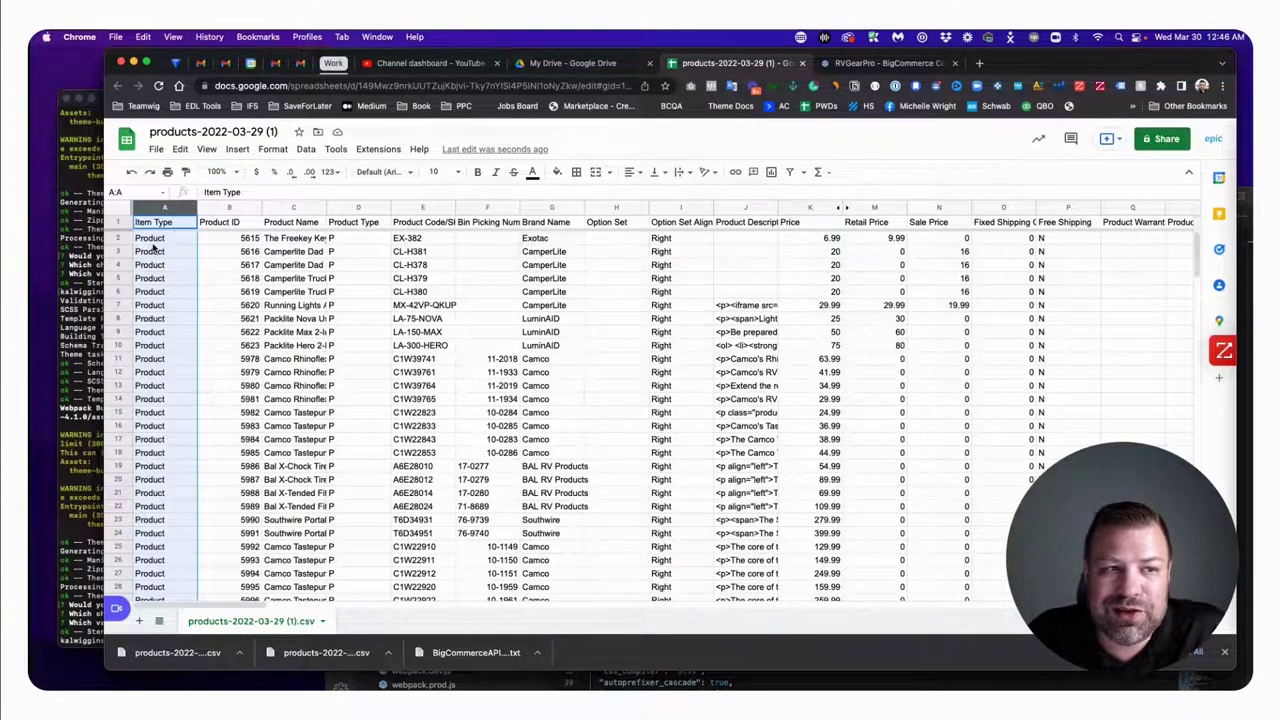
click(234, 207)
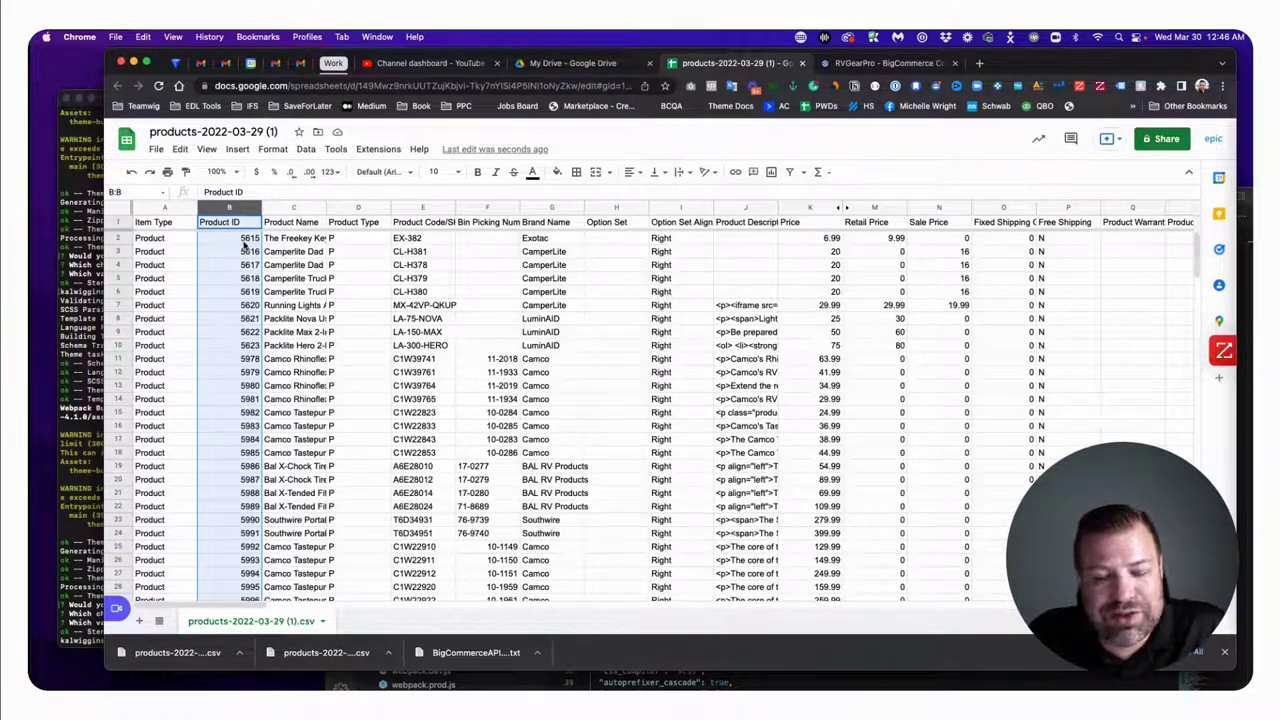
click(243, 240)
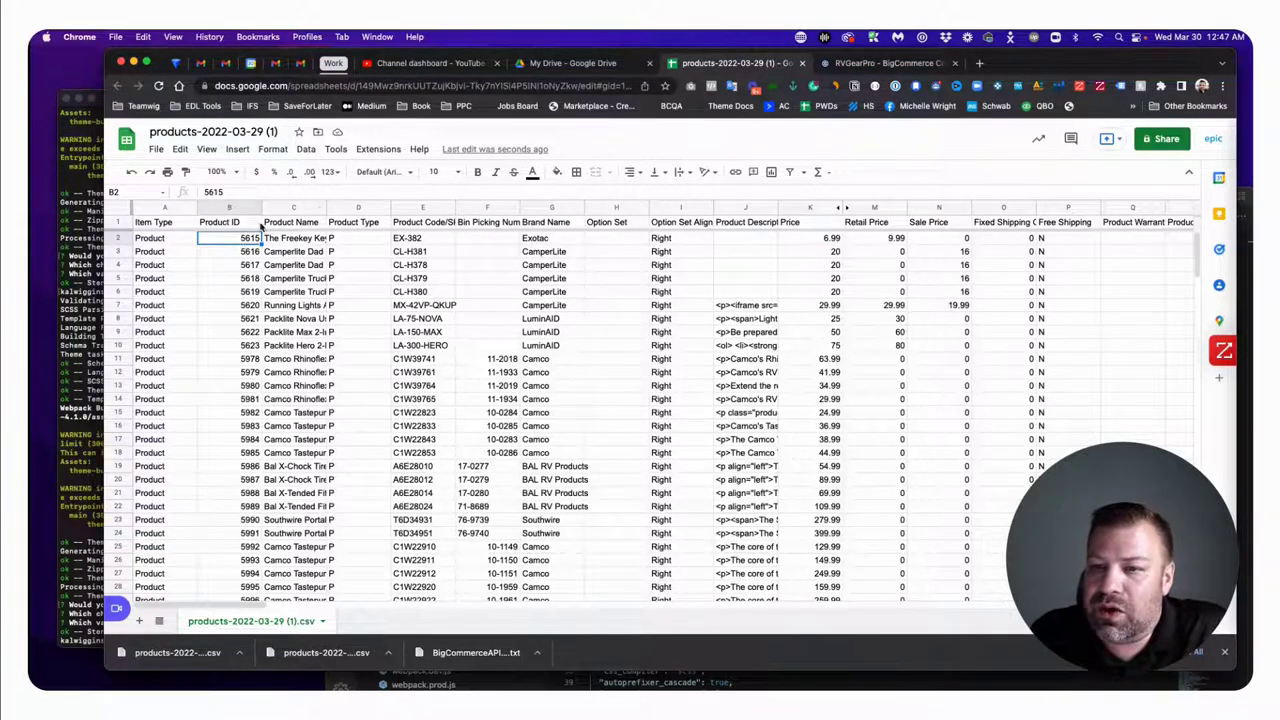
click(293, 208)
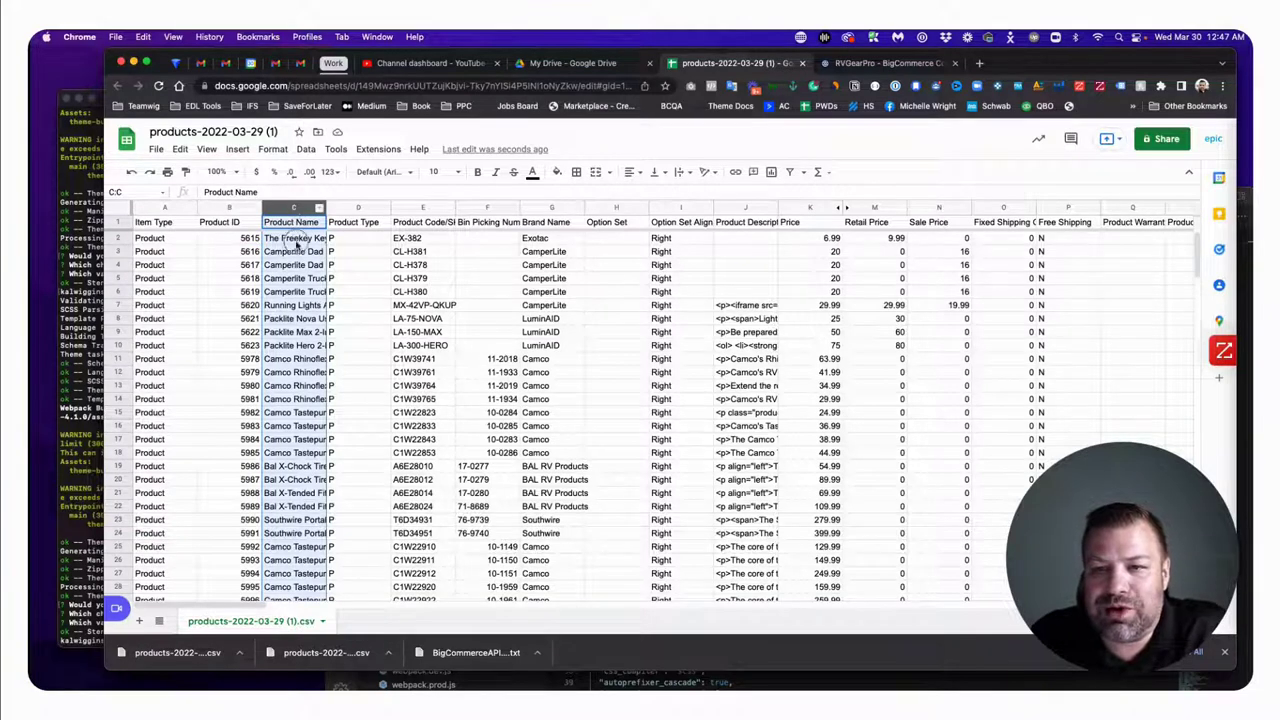
click(293, 238)
key(Down)
key(Down)
key(Down)
key(Down)
key(Down)
key(Down)
key(Up)
key(Up)
key(Up)
key(Up)
key(Up)
key(Up)
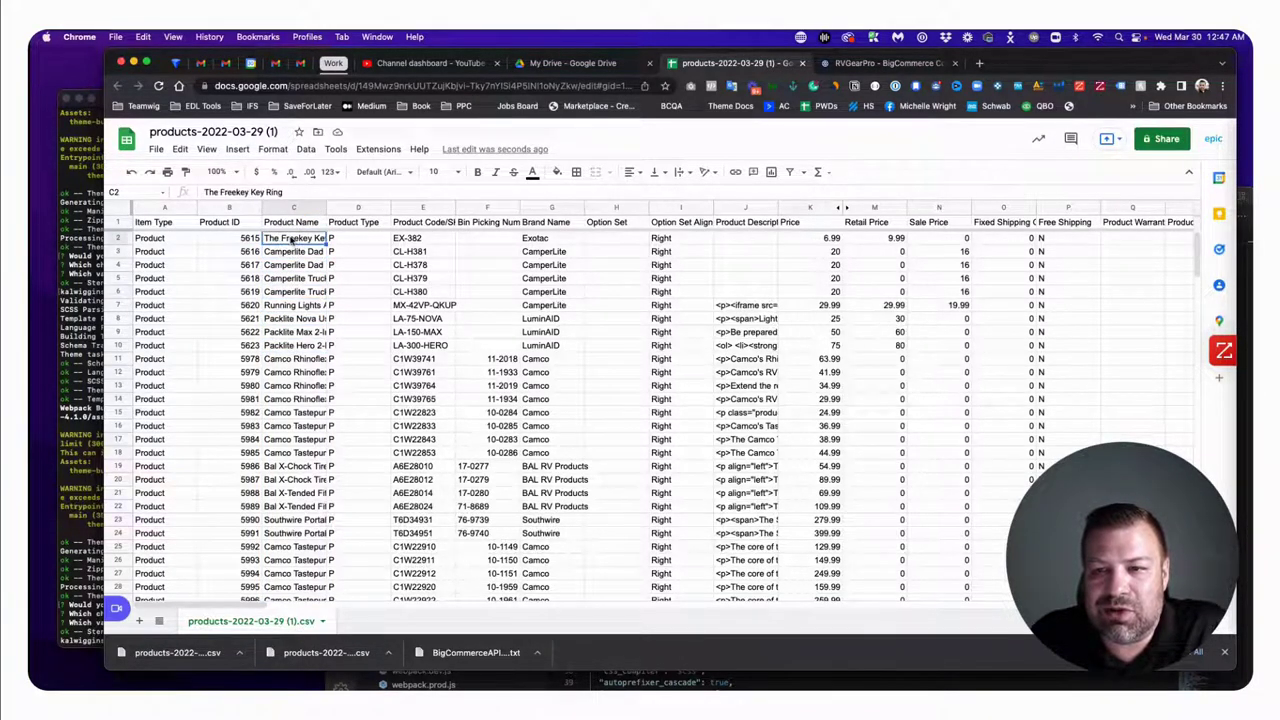
click(363, 208)
click(353, 240)
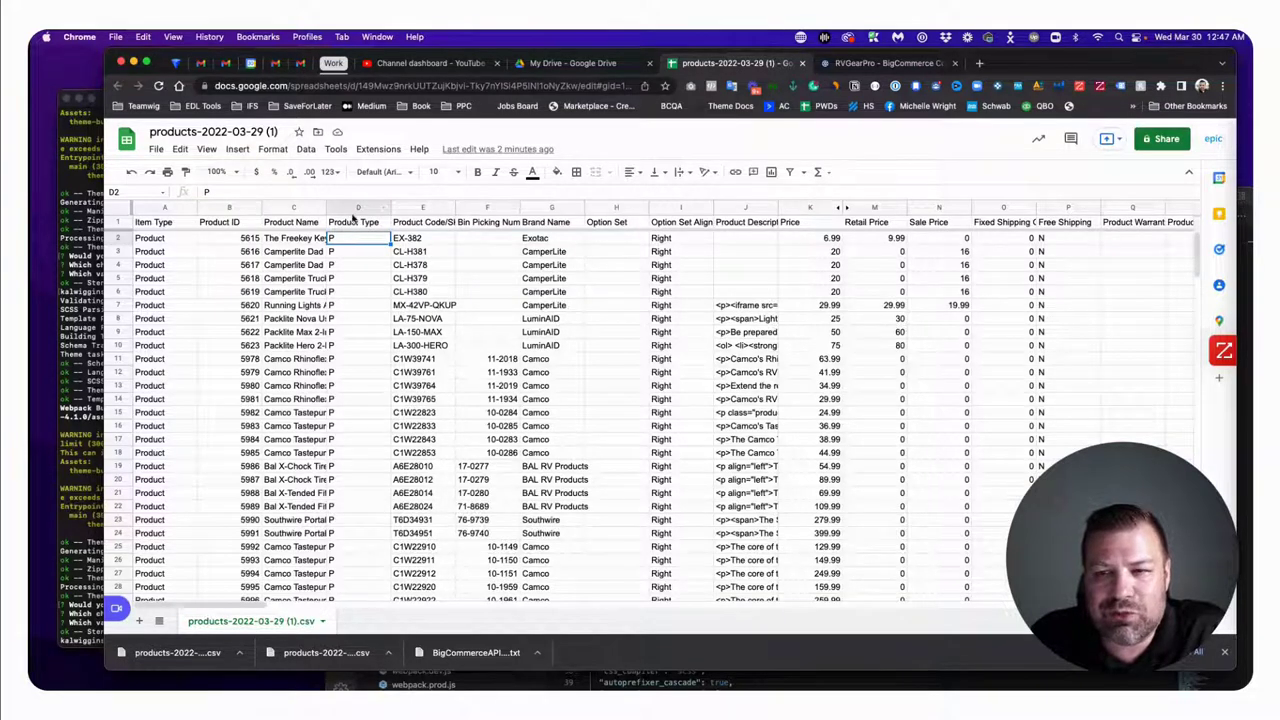
click(357, 208)
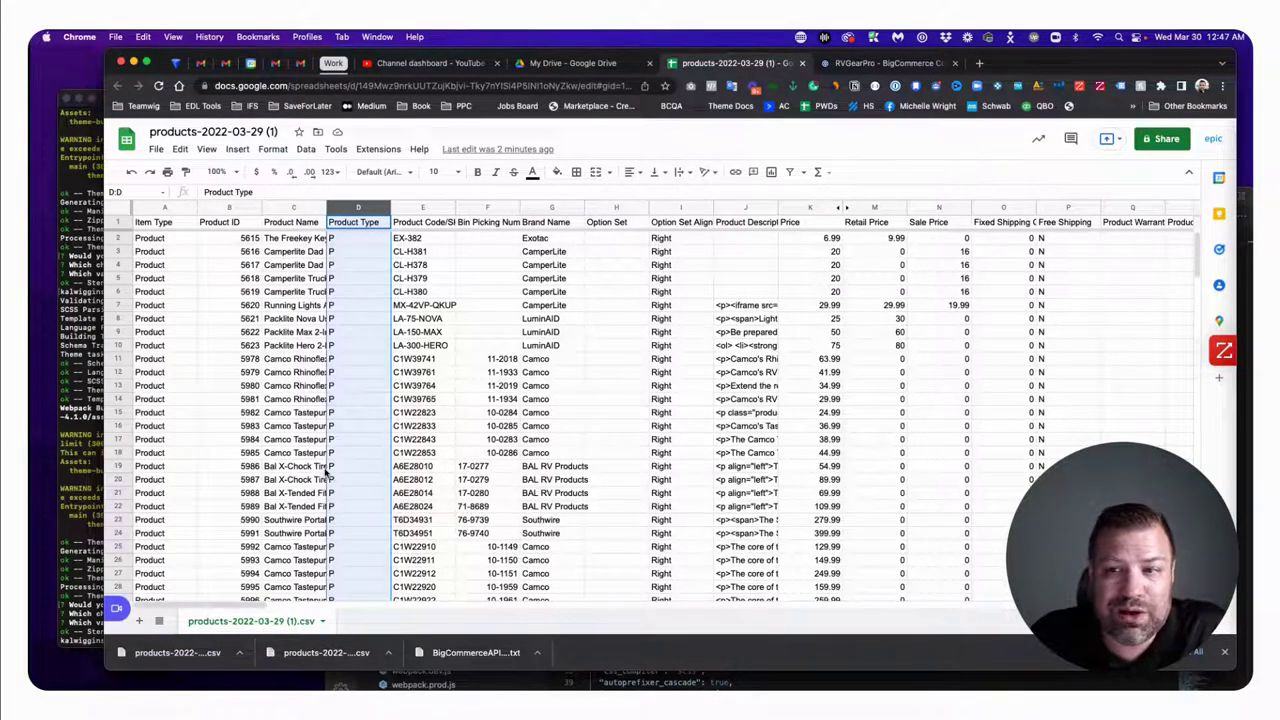
click(426, 205)
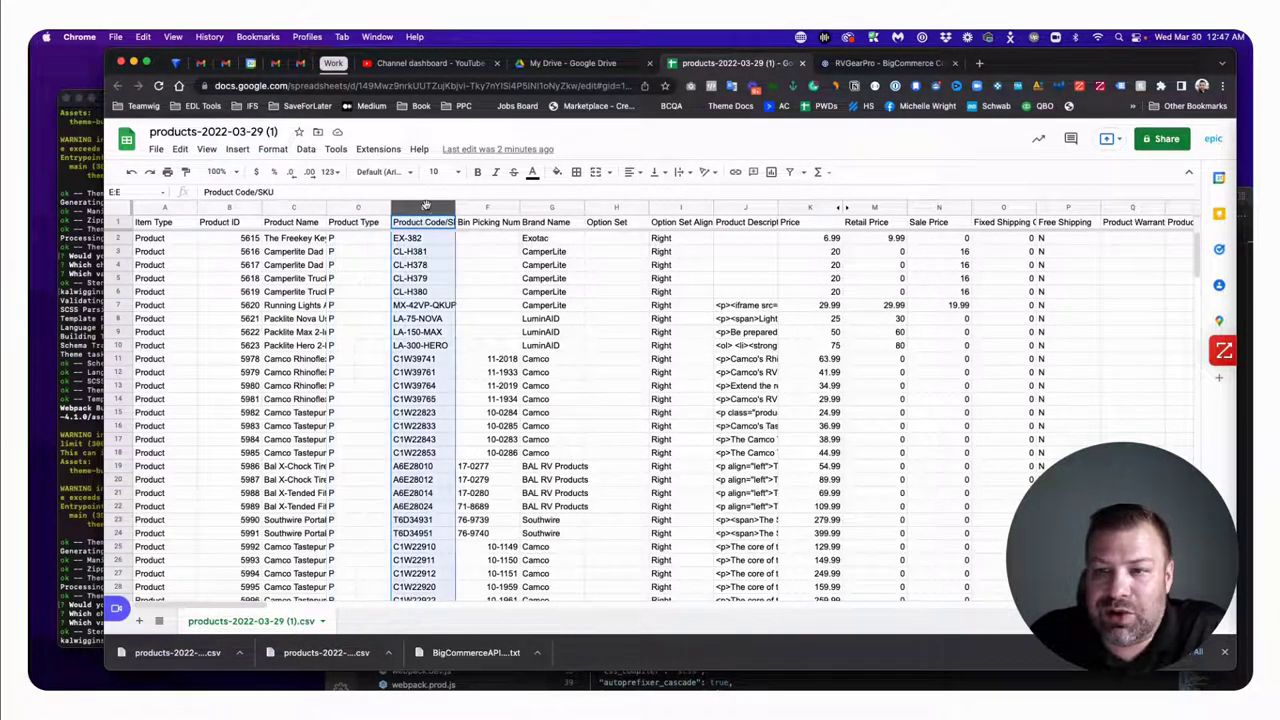
click(496, 205)
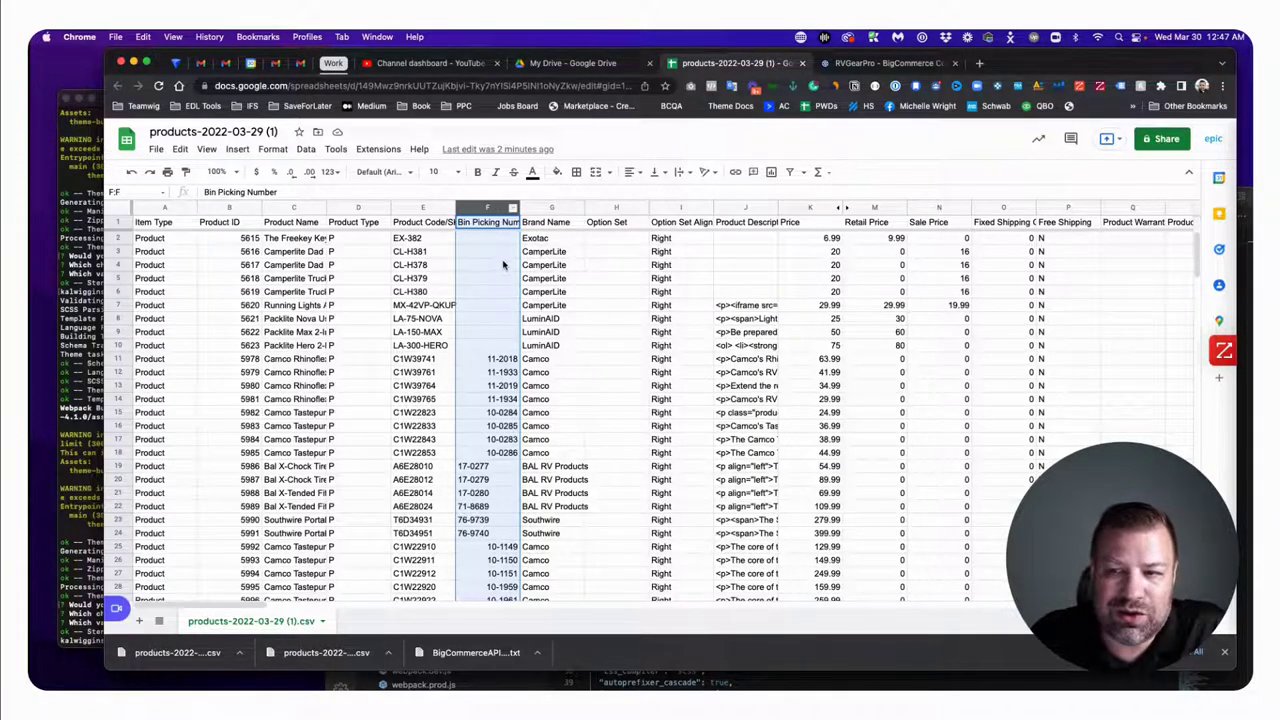
click(552, 208)
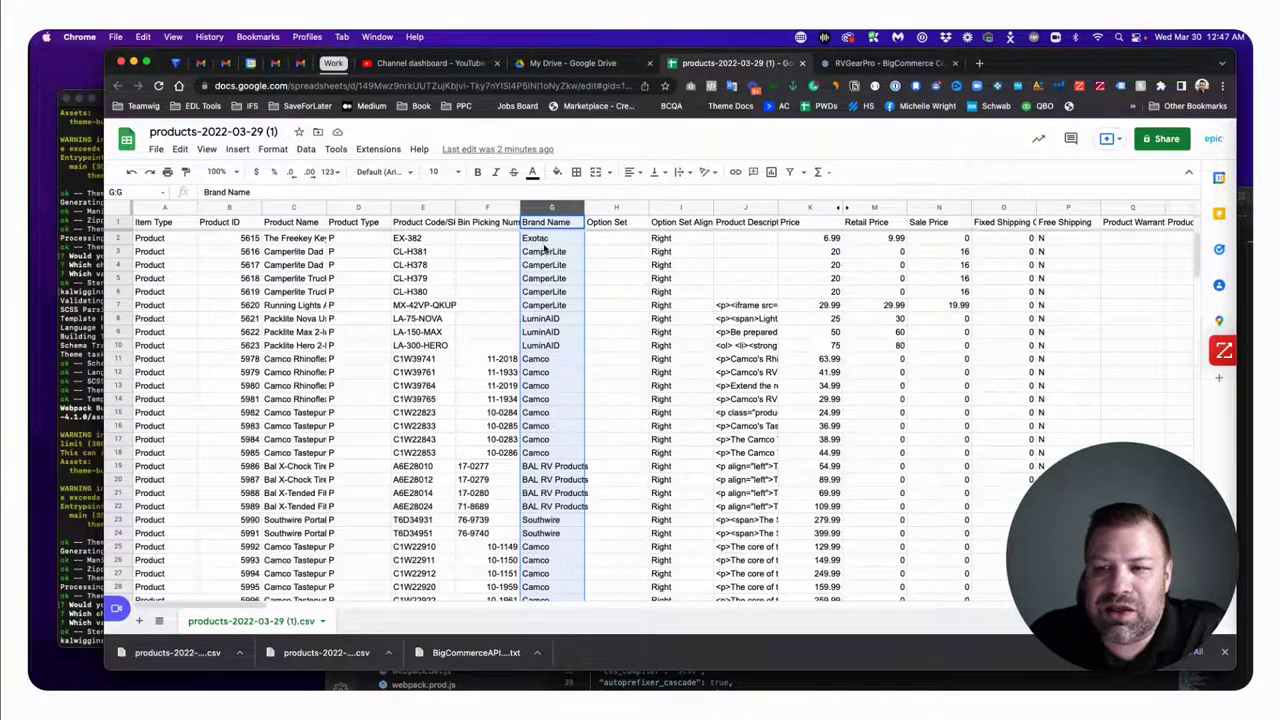
scroll(530, 425, down, 20)
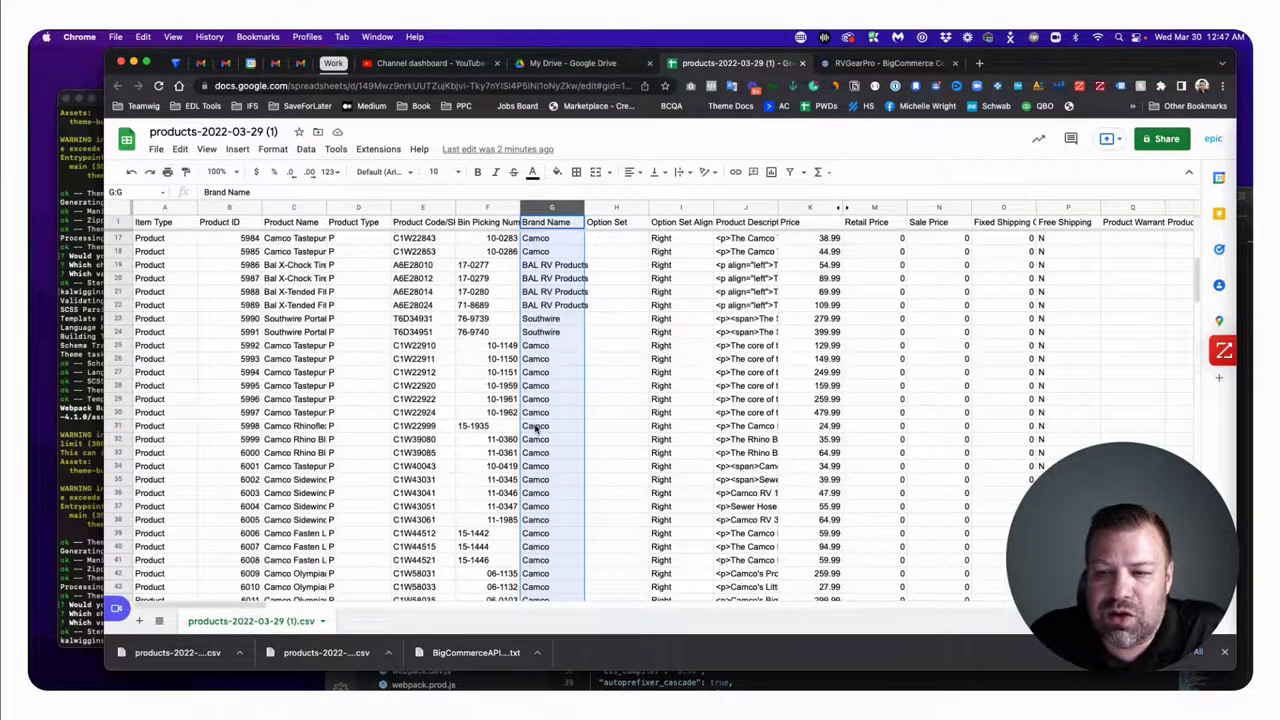
scroll(535, 428, down, 8)
scroll(535, 428, up, 15)
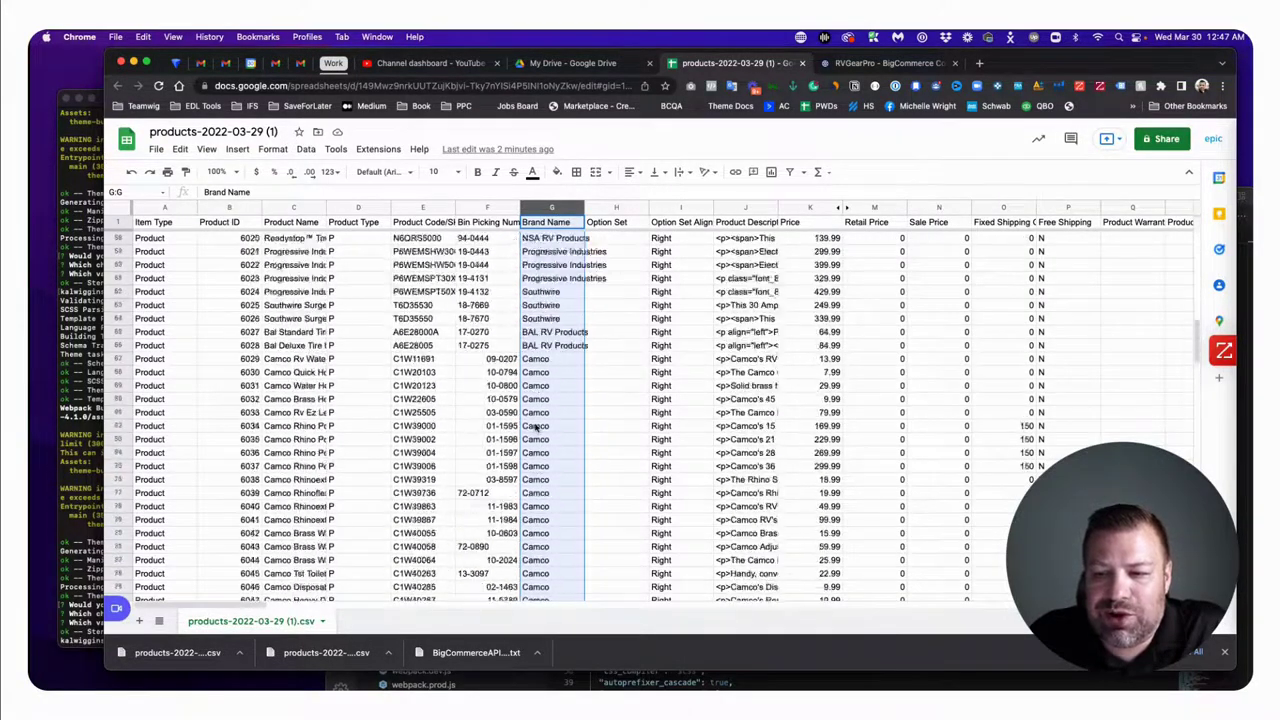
scroll(535, 428, up, 6)
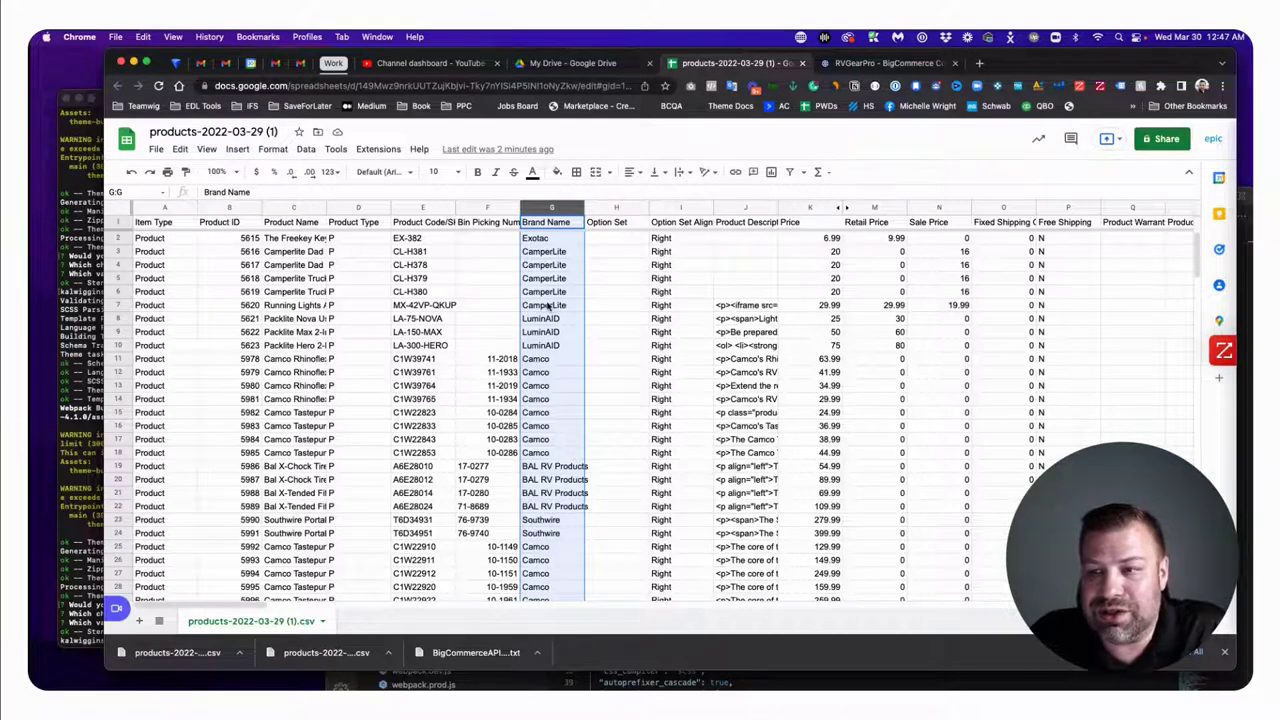
click(618, 208)
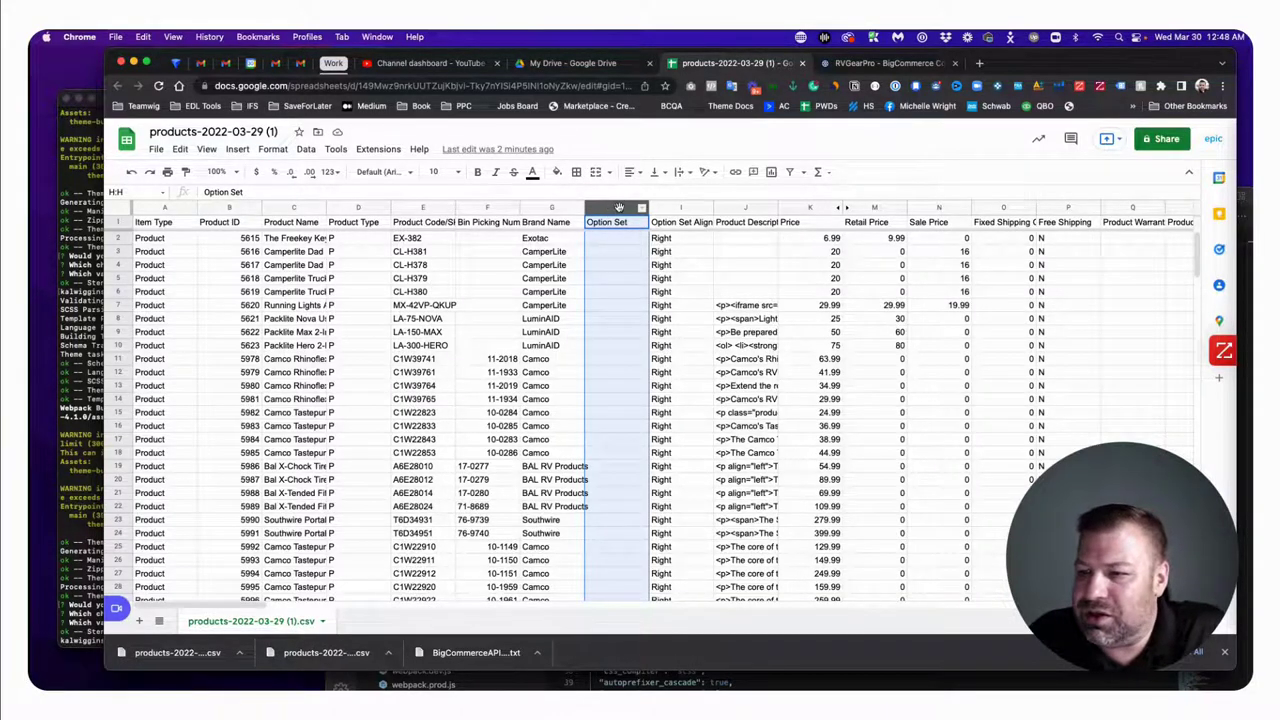
click(673, 207)
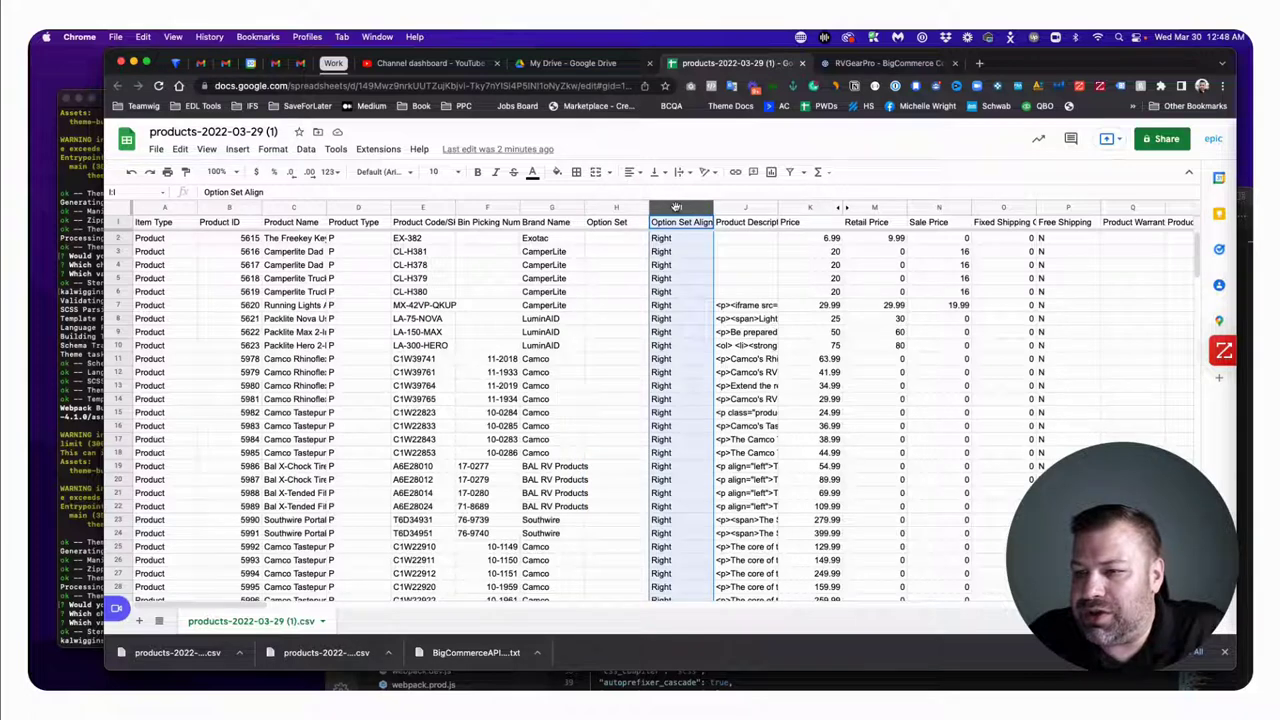
click(672, 280)
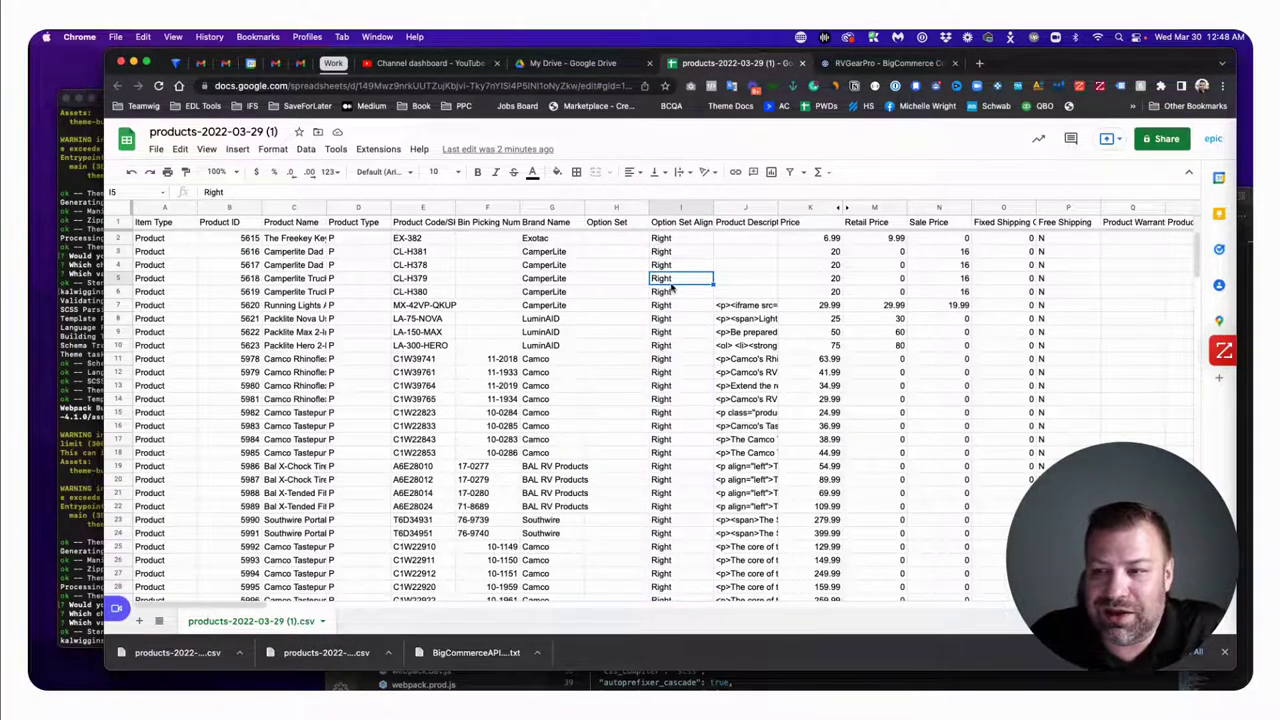
click(672, 332)
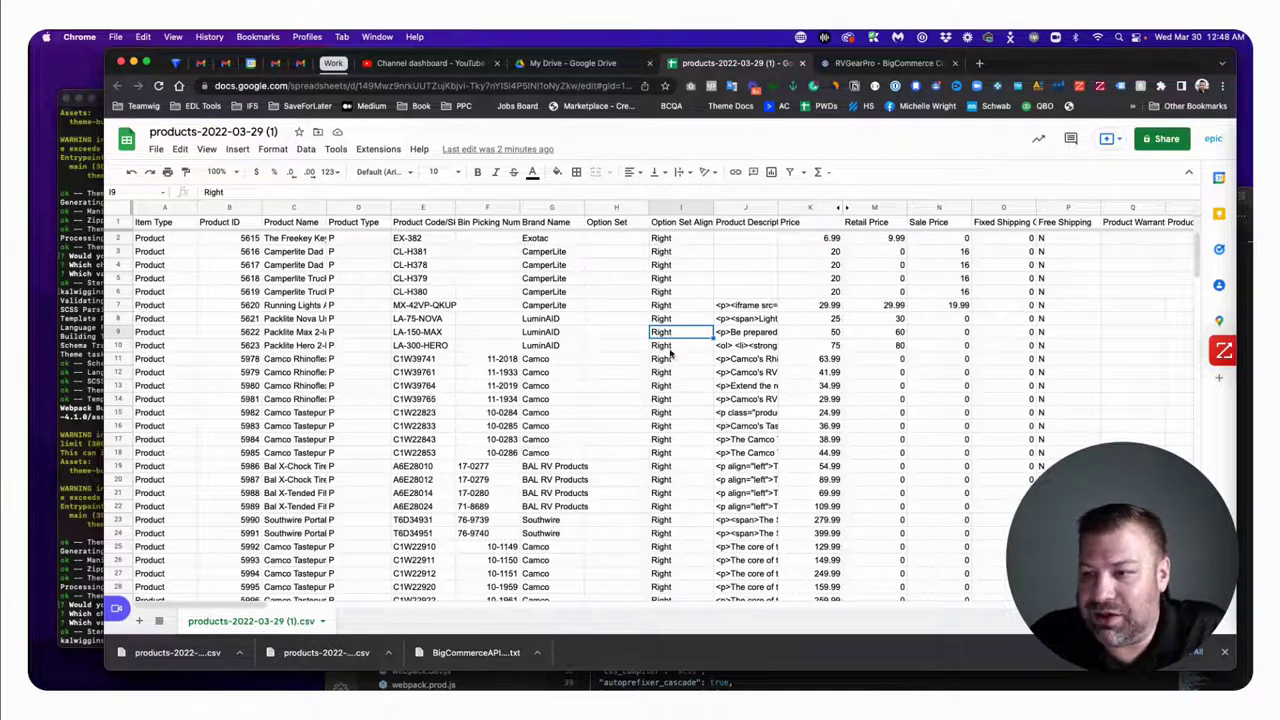
click(742, 207)
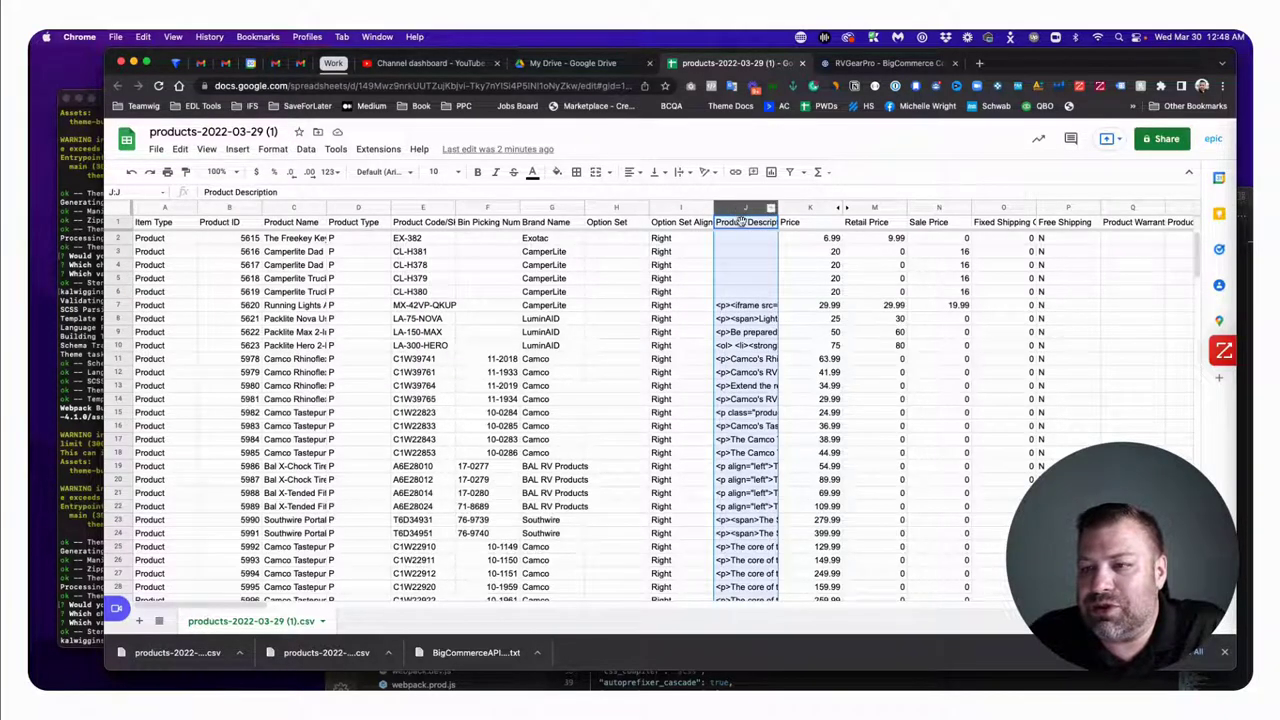
click(740, 306)
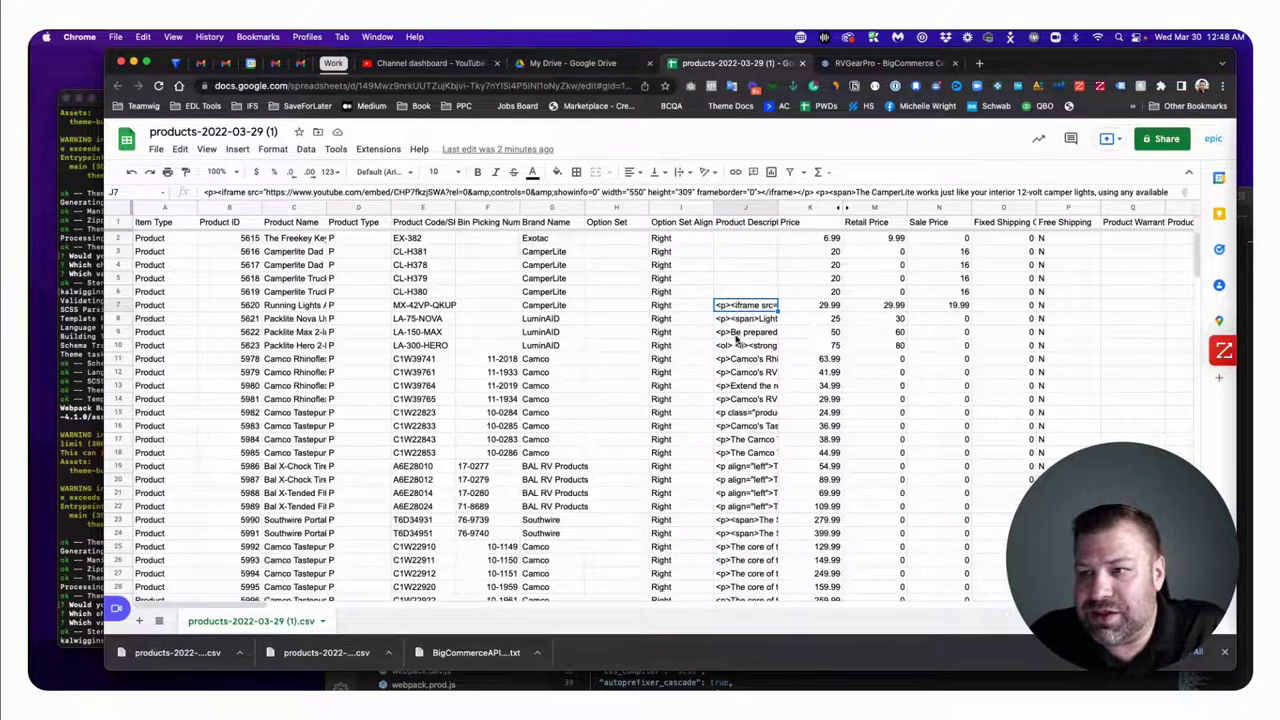
click(738, 332)
click(738, 372)
click(731, 426)
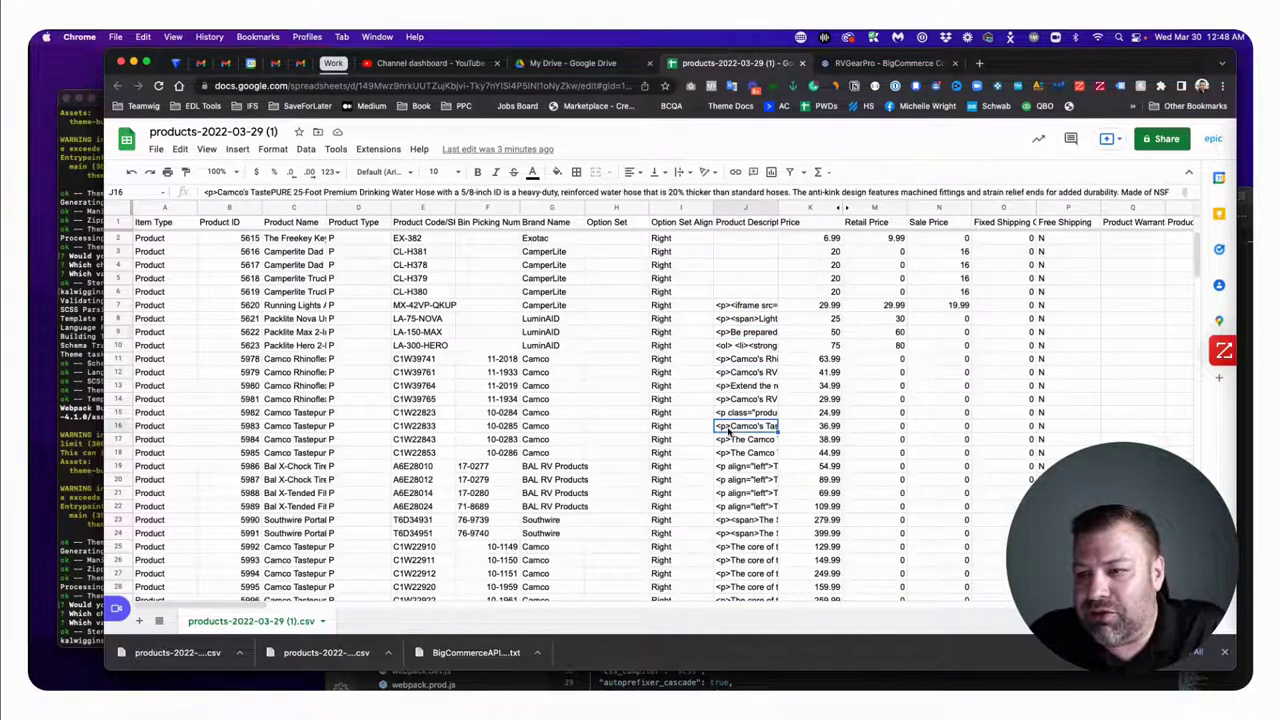
click(733, 466)
click(735, 506)
click(737, 520)
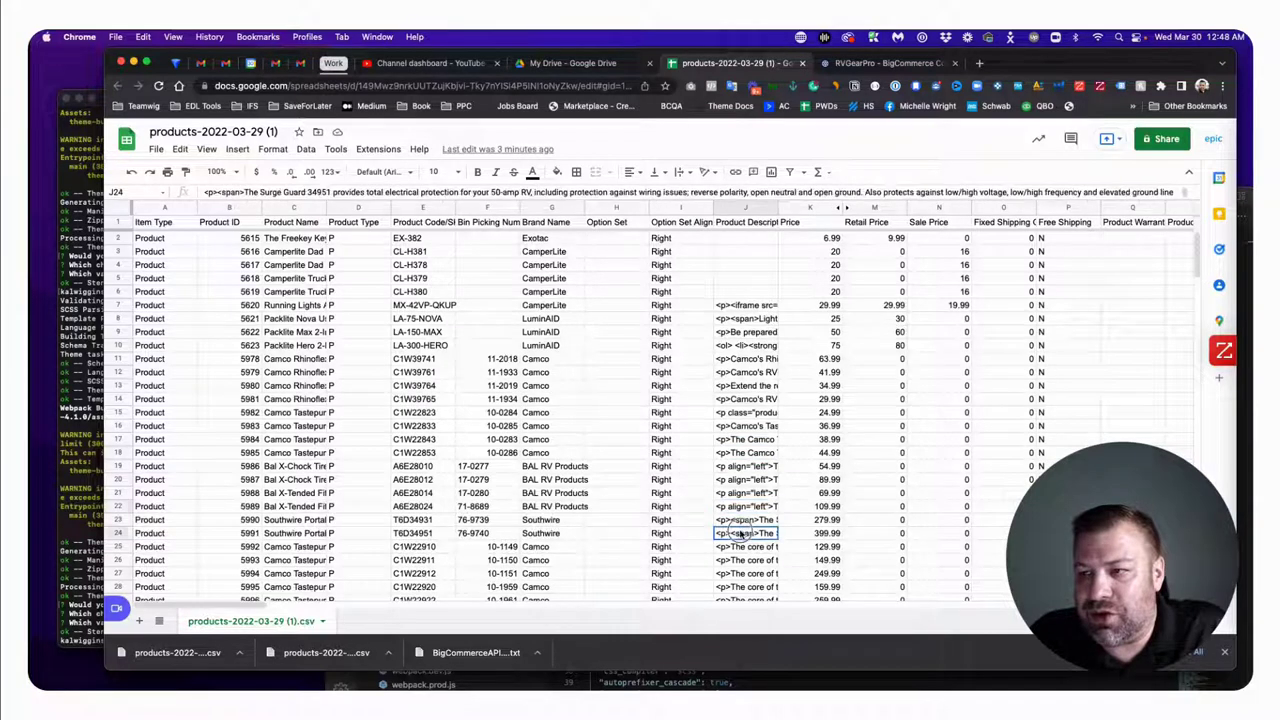
click(740, 484)
click(740, 426)
click(743, 386)
click(740, 345)
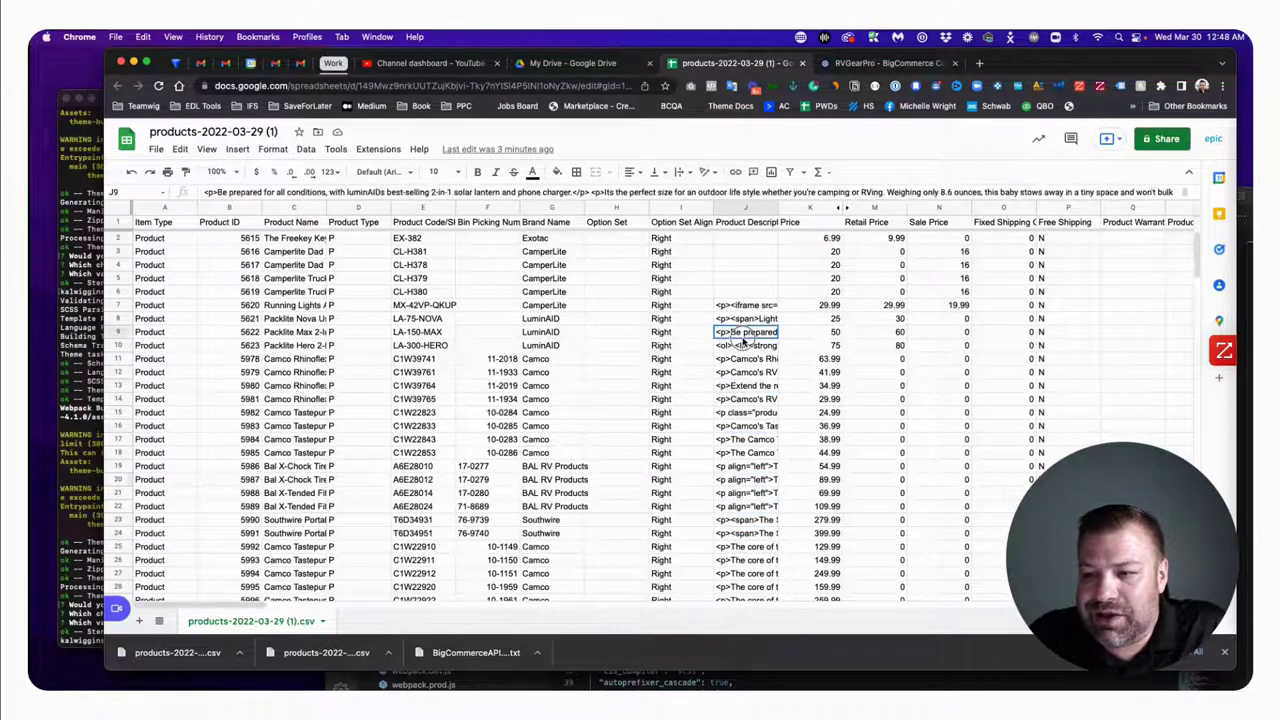
click(742, 305)
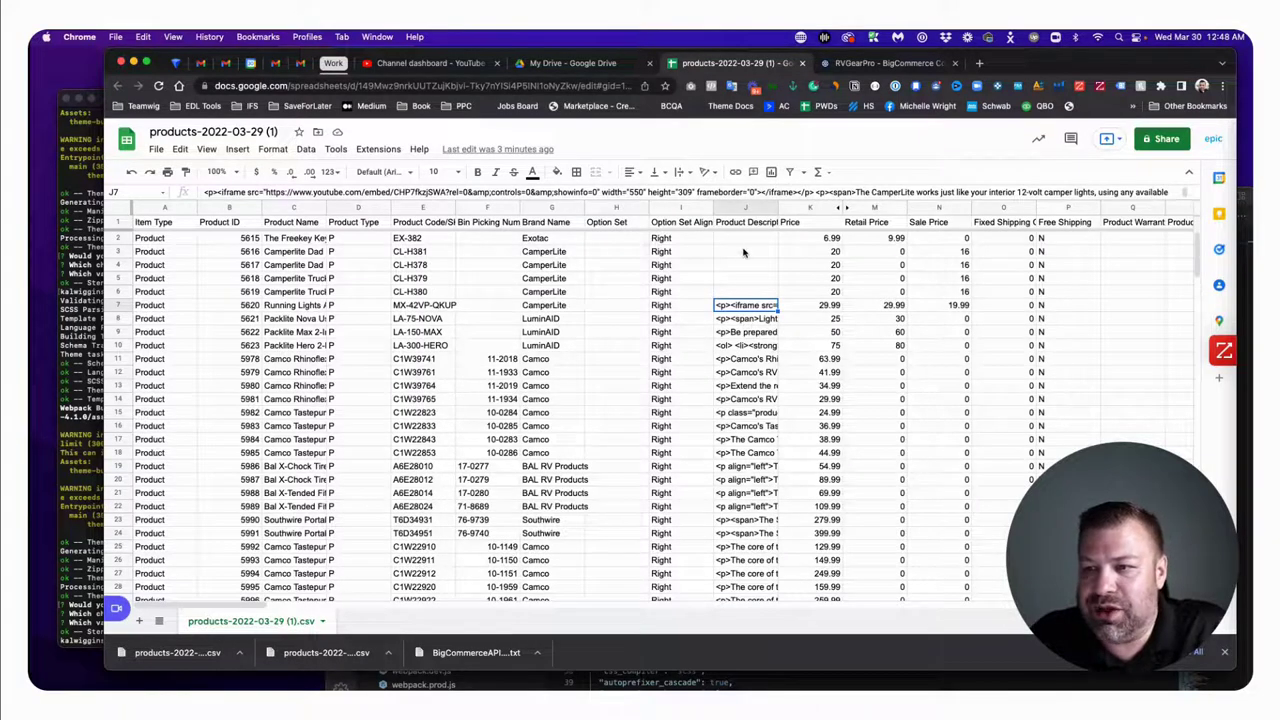
drag(745, 240, 735, 395)
click(740, 412)
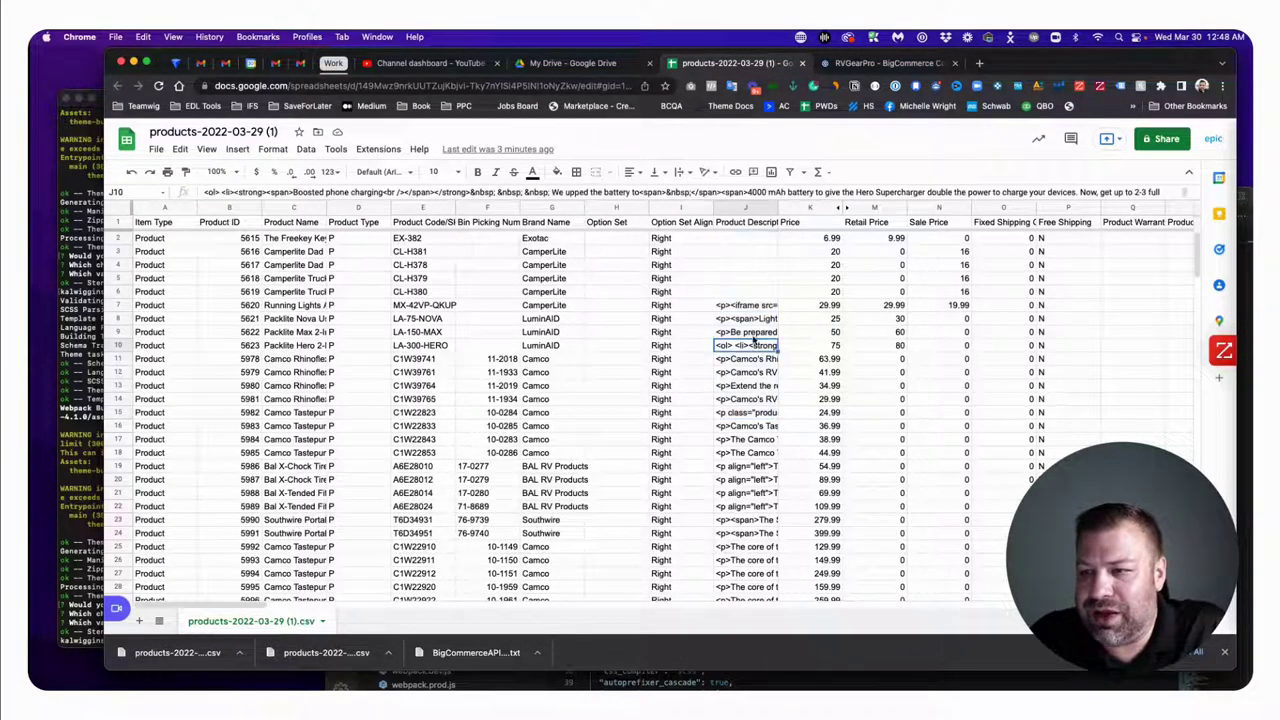
click(818, 304)
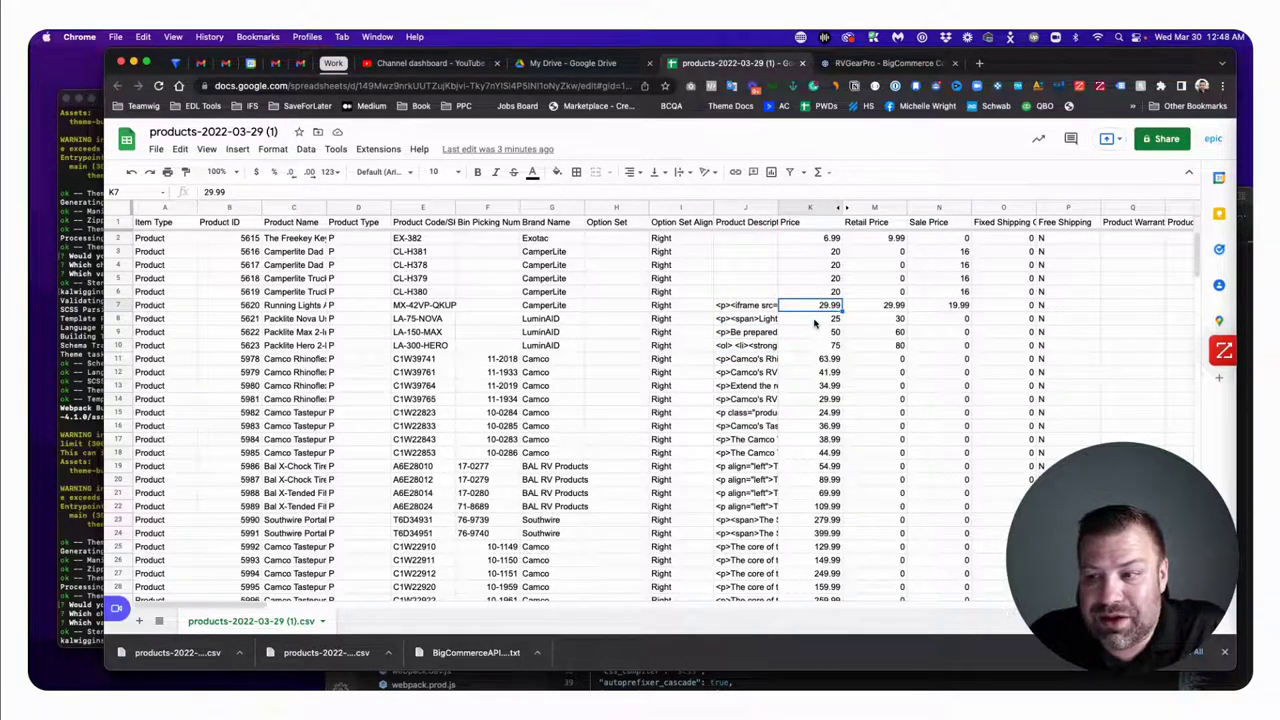
- Enter =K3*1.2 in M3 to make the Retail Price 20% above Price
scroll(815, 323, right, 3)
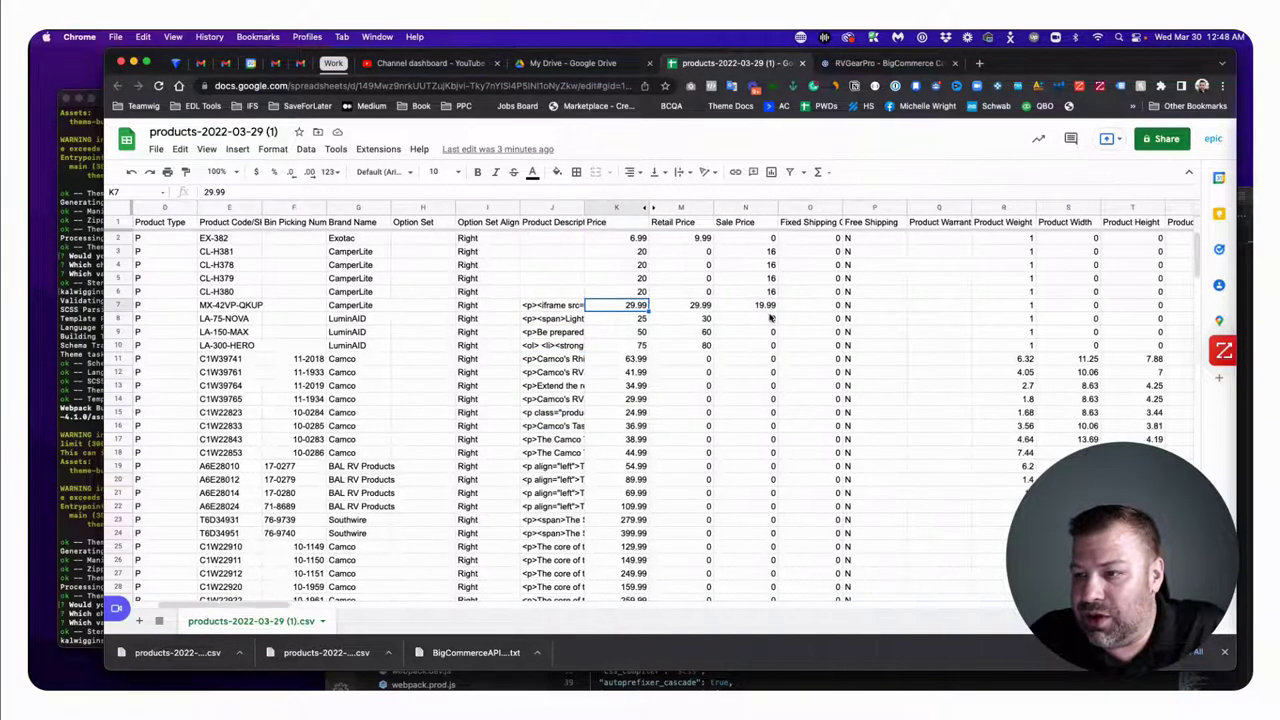
click(688, 253)
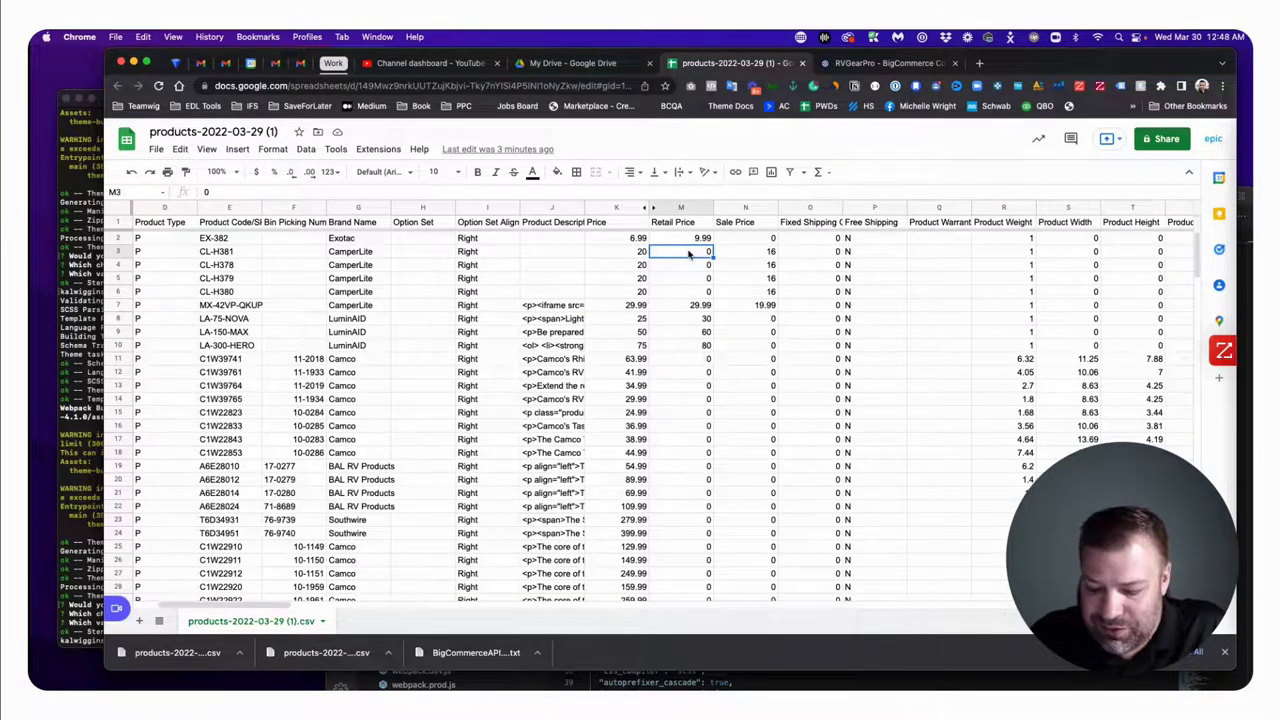
text(=)
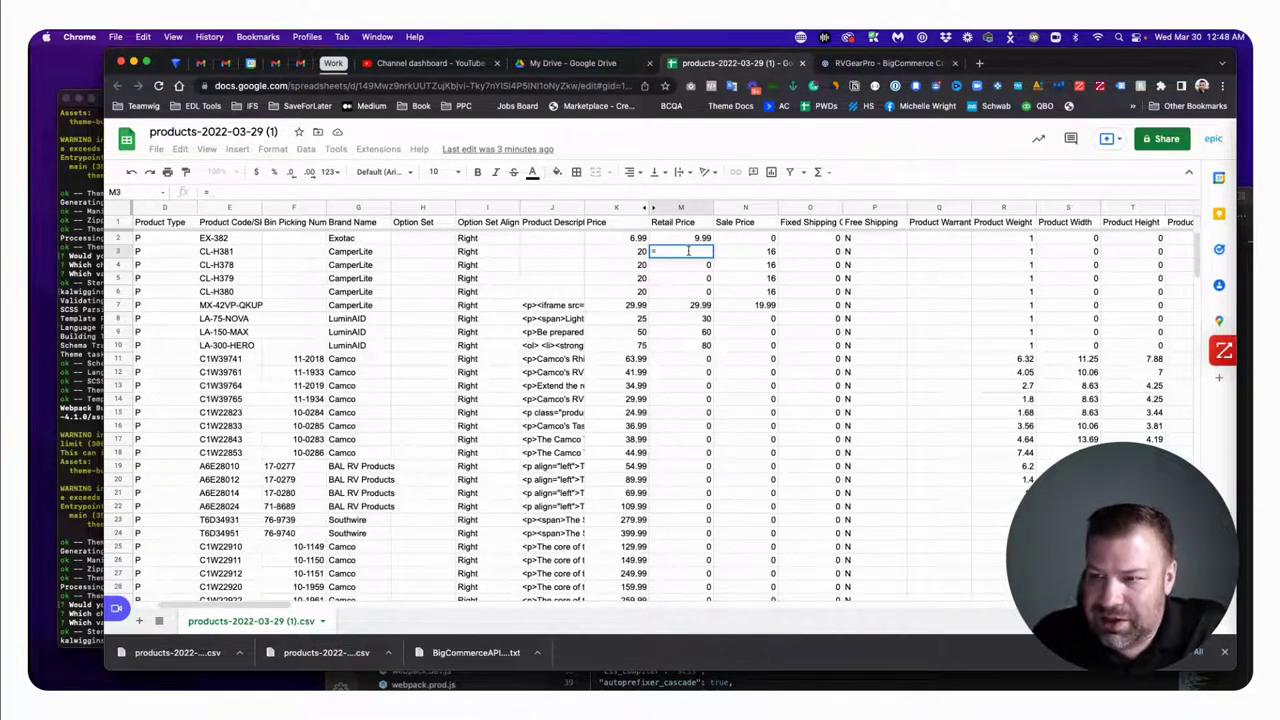
click(631, 257)
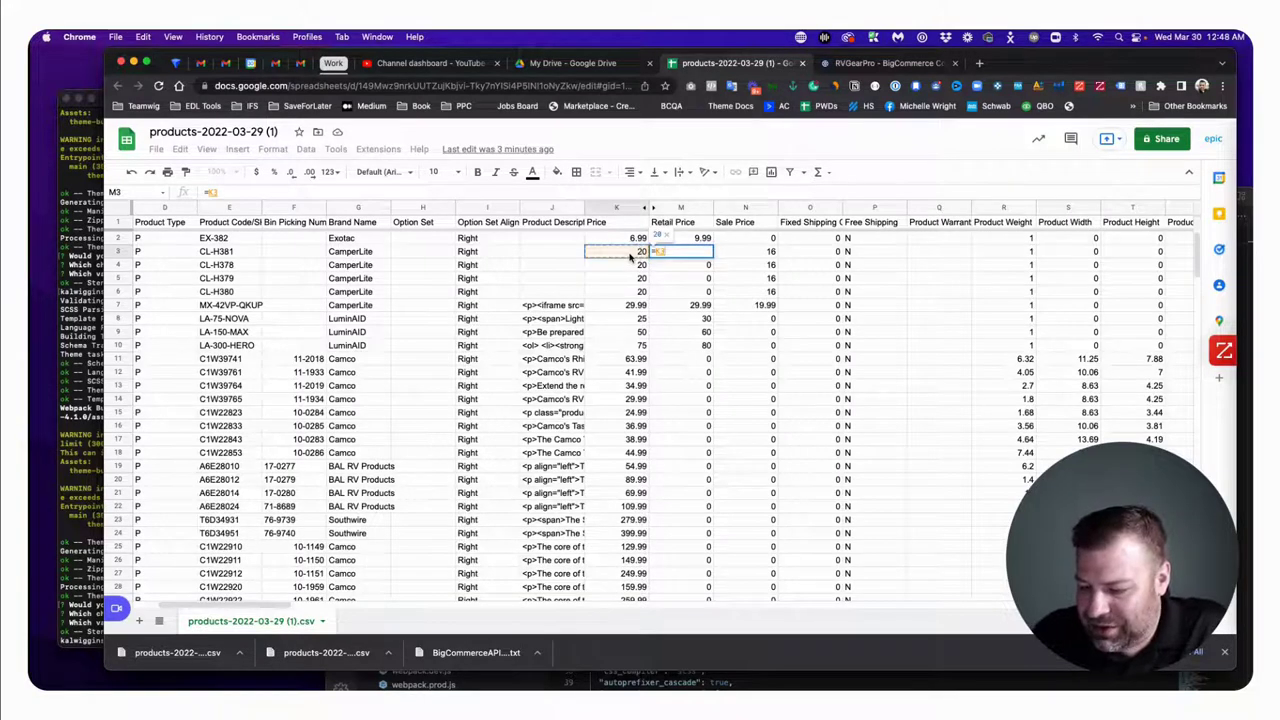
text(*1.2)
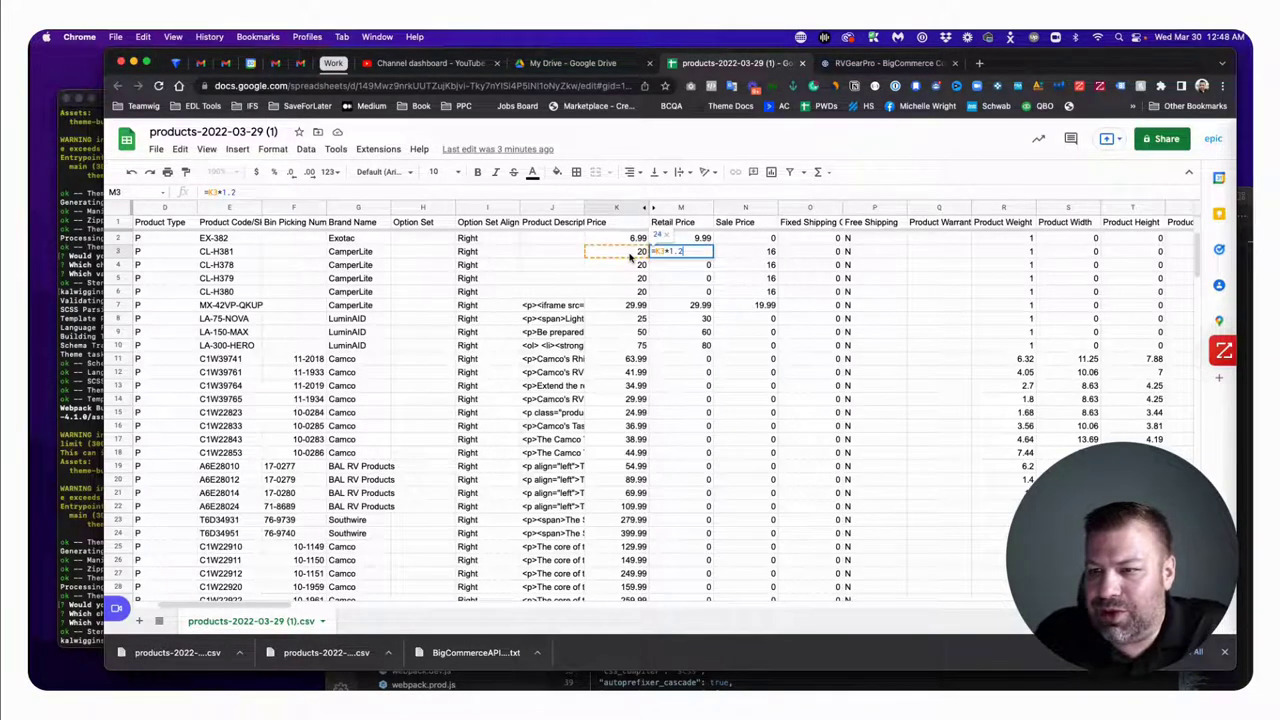
key(Return)
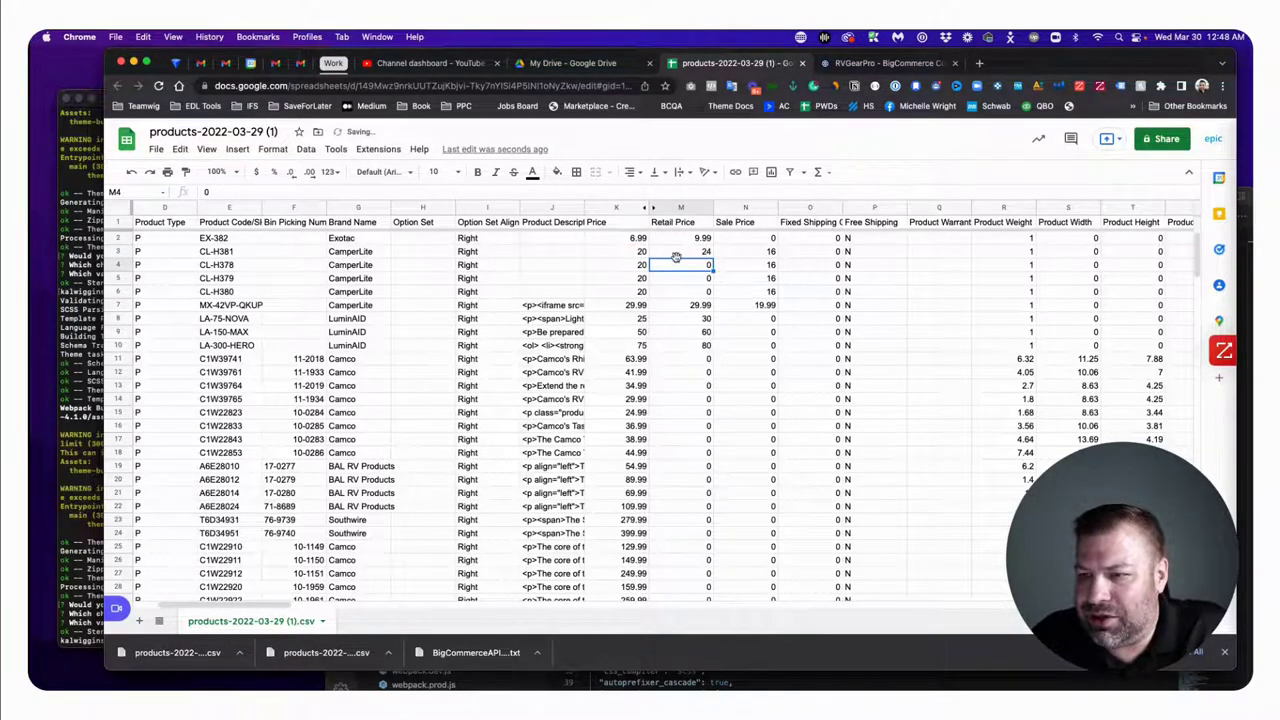
- Reset the row 3 Retail Price in M3 back to 0
click(676, 255)
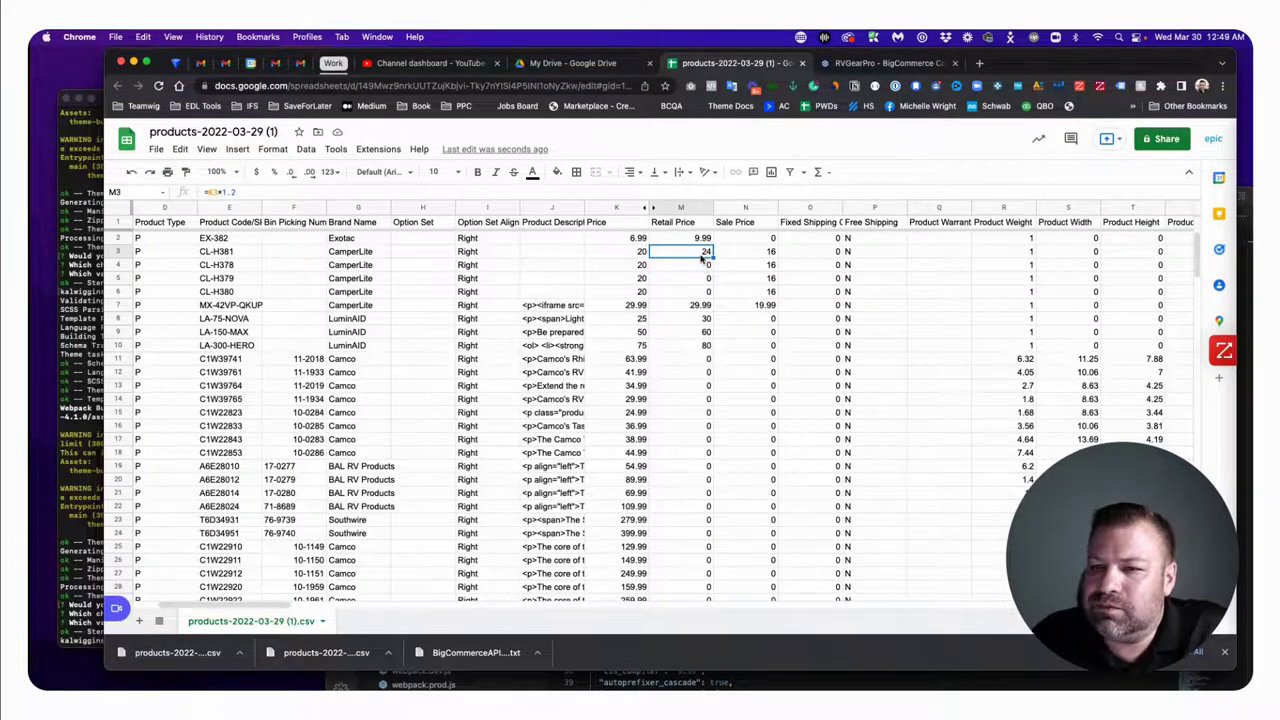
key(Delete)
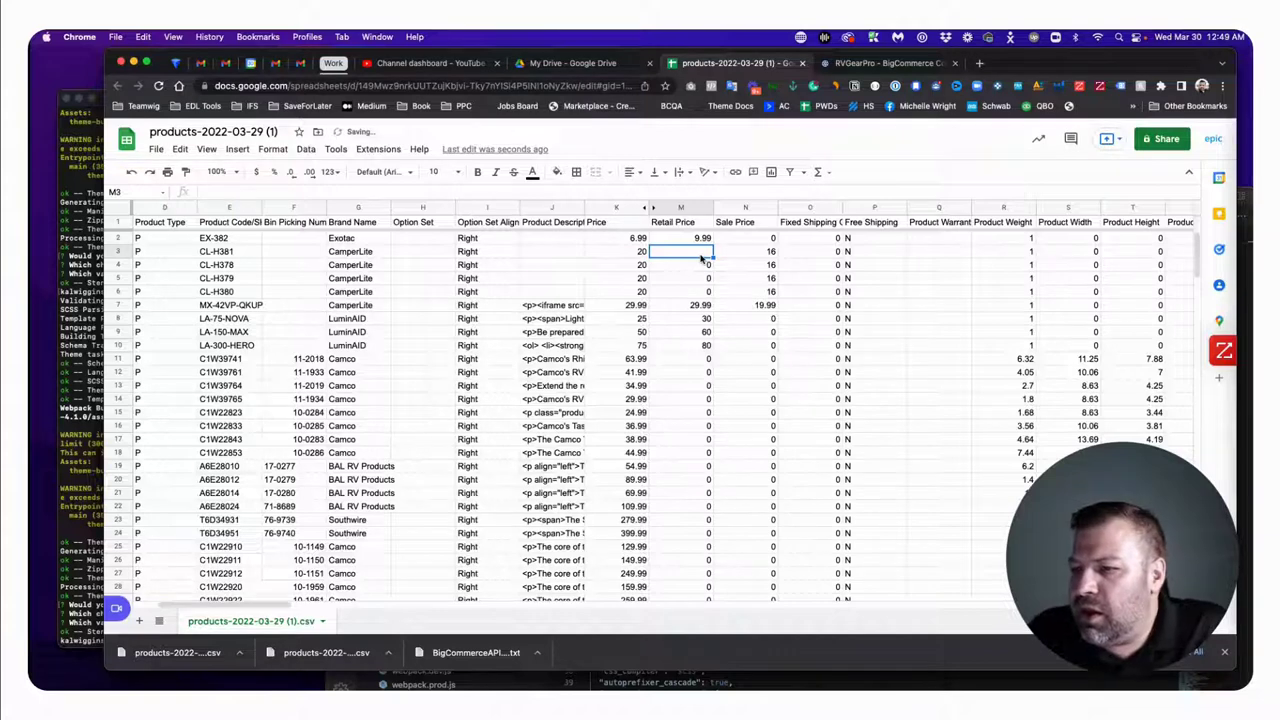
text(0)
key(Tab)
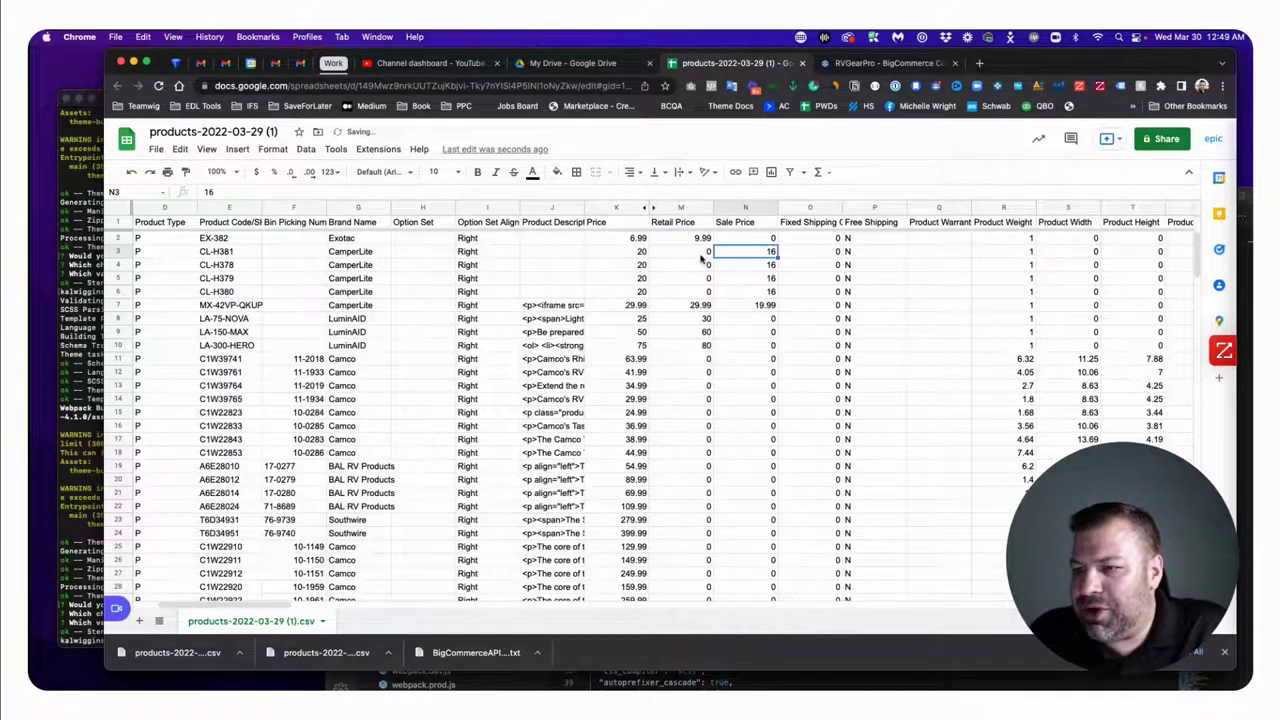
click(759, 208)
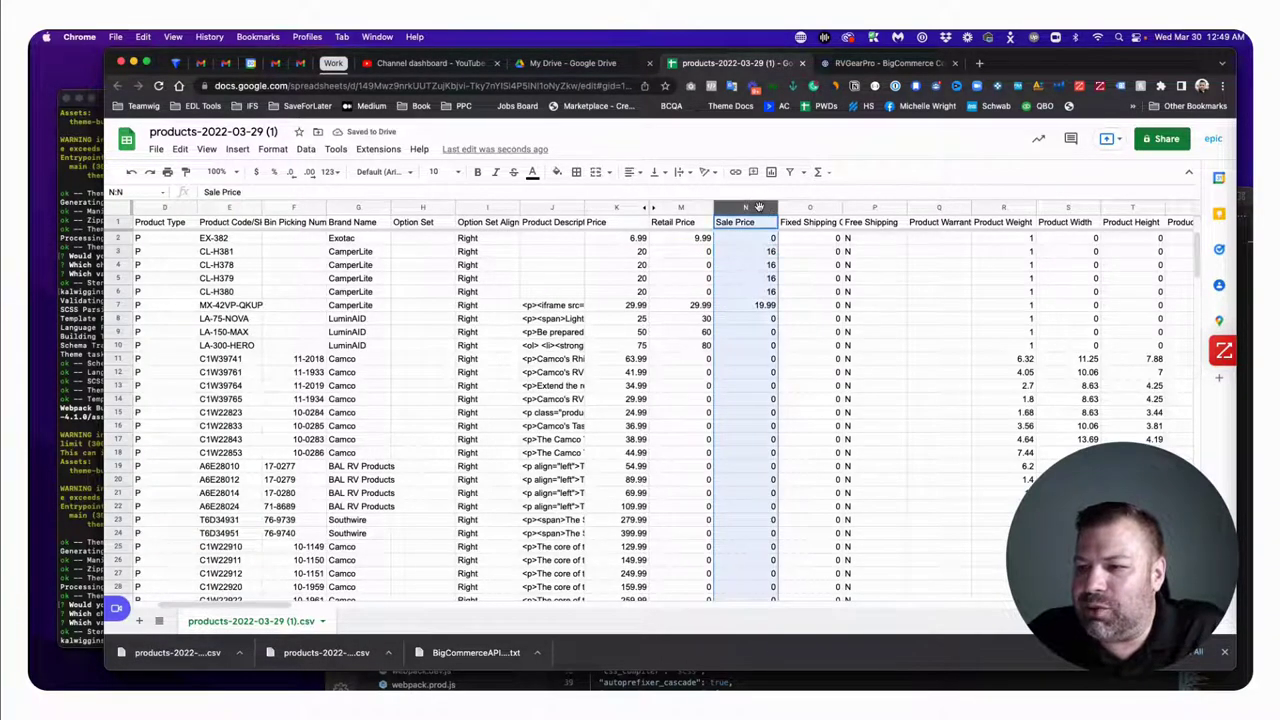
click(604, 207)
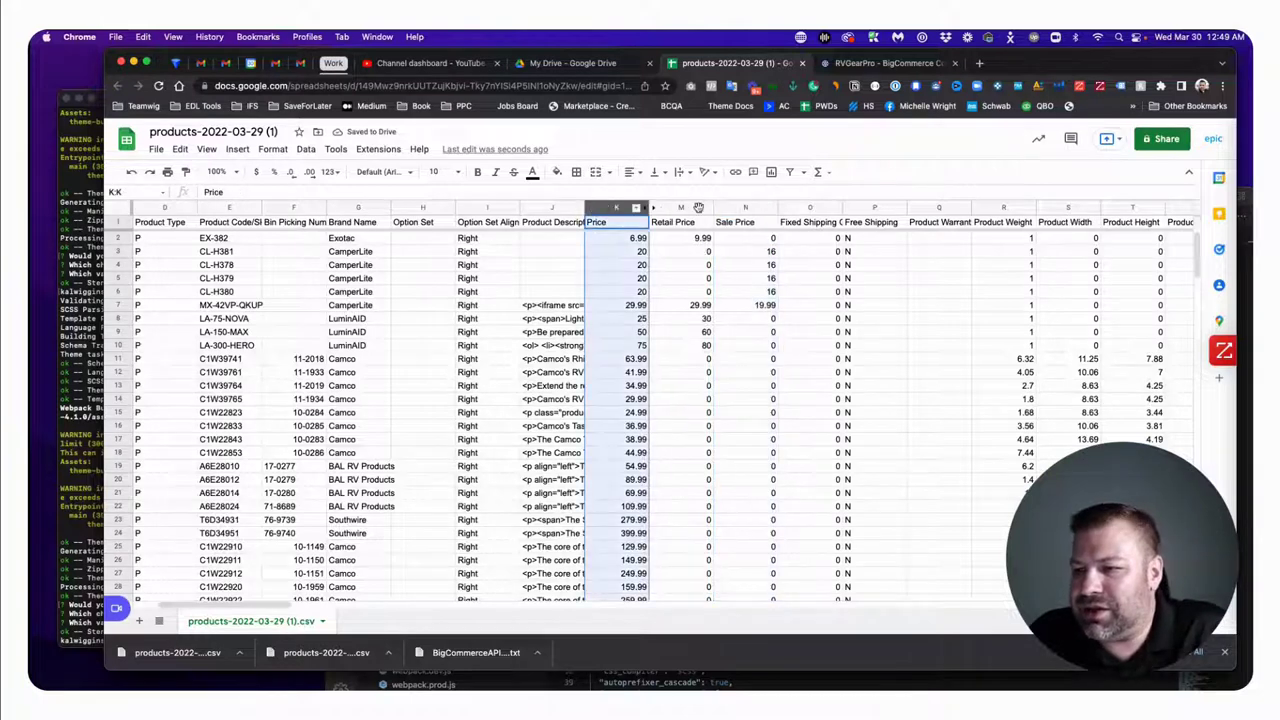
click(742, 208)
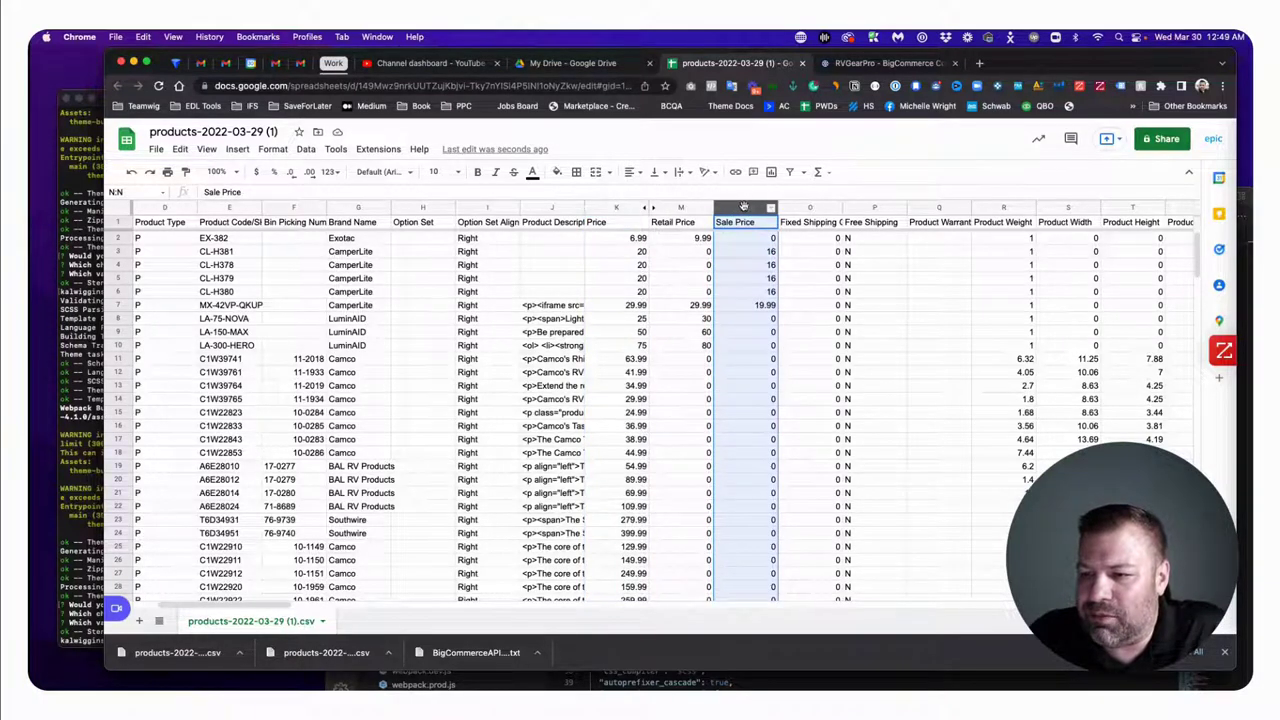
scroll(744, 208, right, 1)
scroll(746, 208, right, 3)
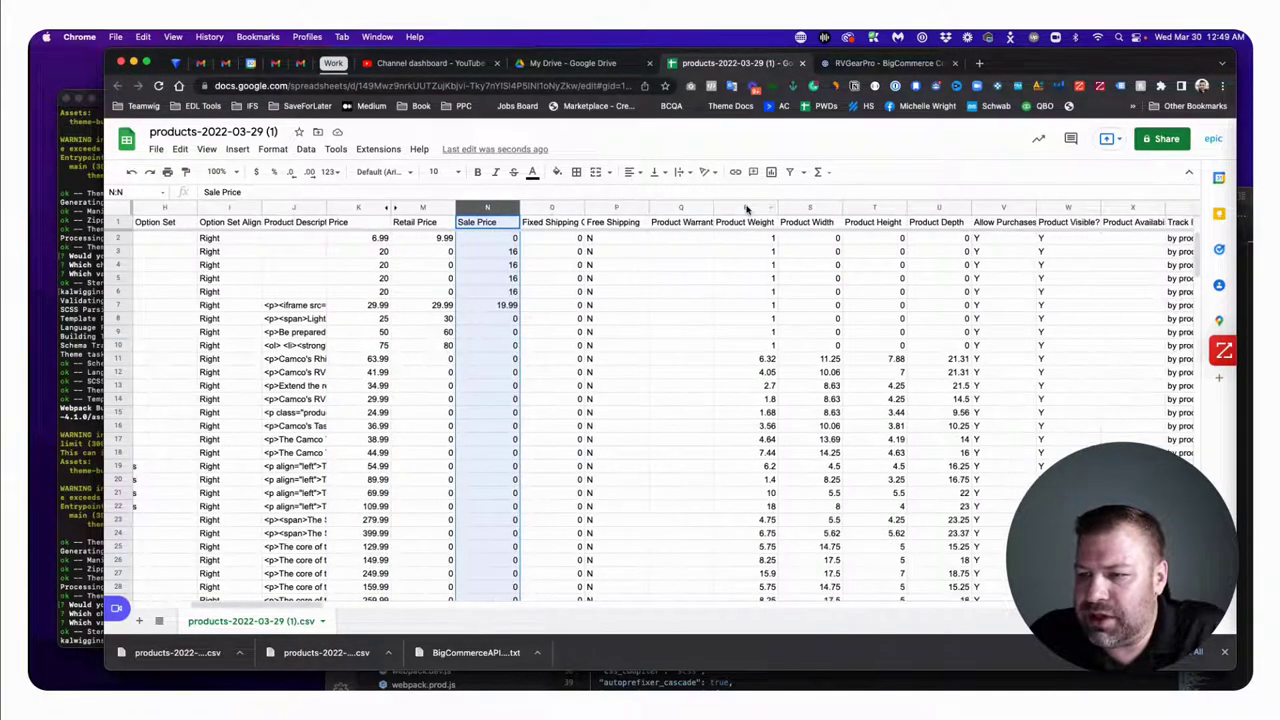
click(614, 208)
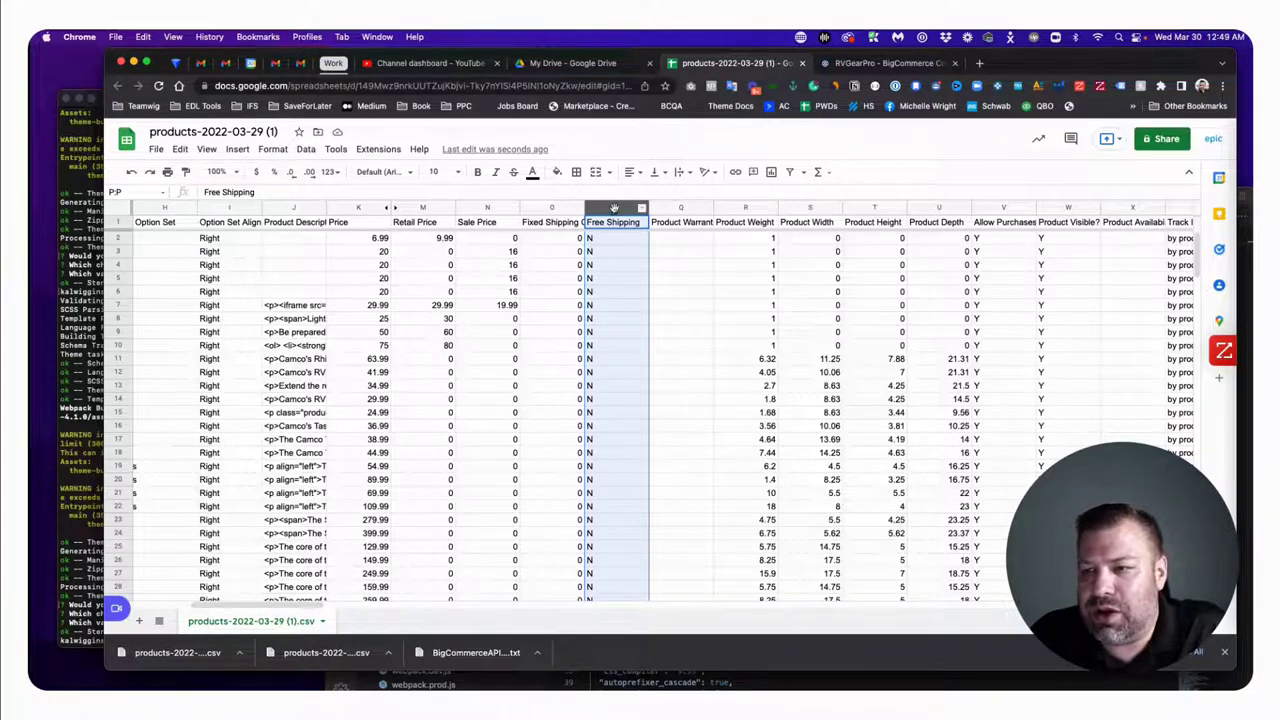
click(618, 304)
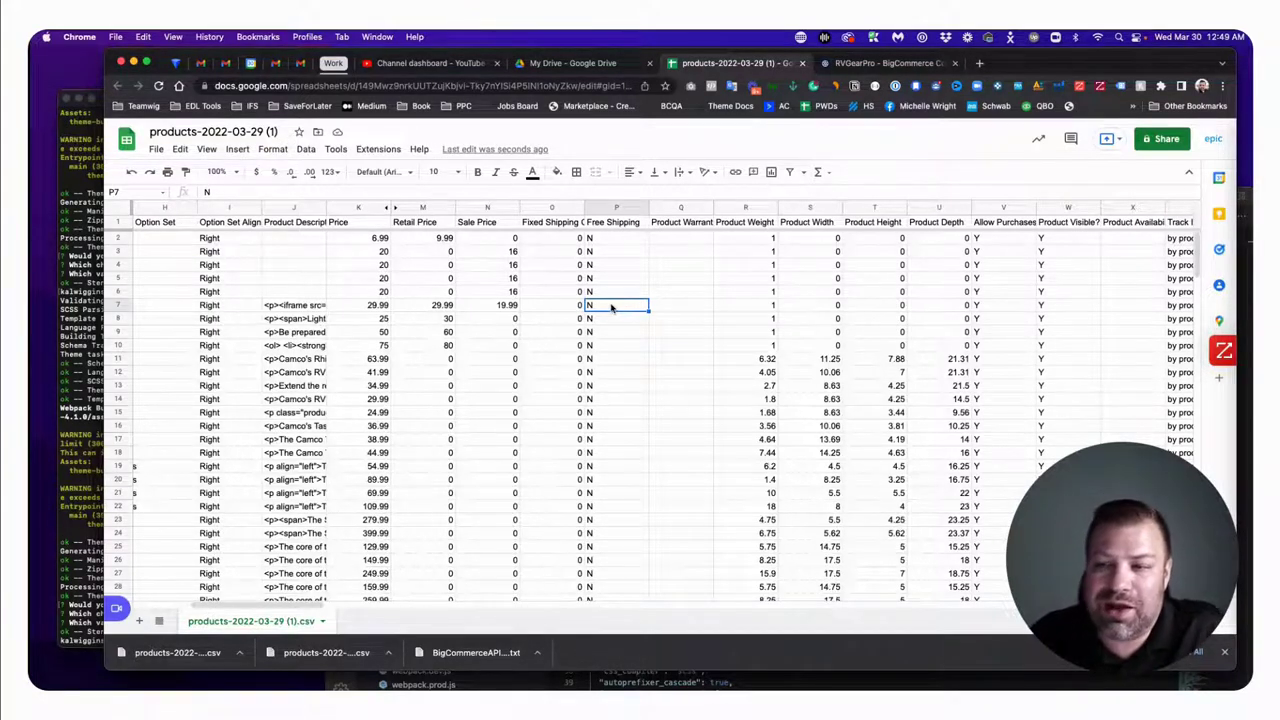
click(607, 207)
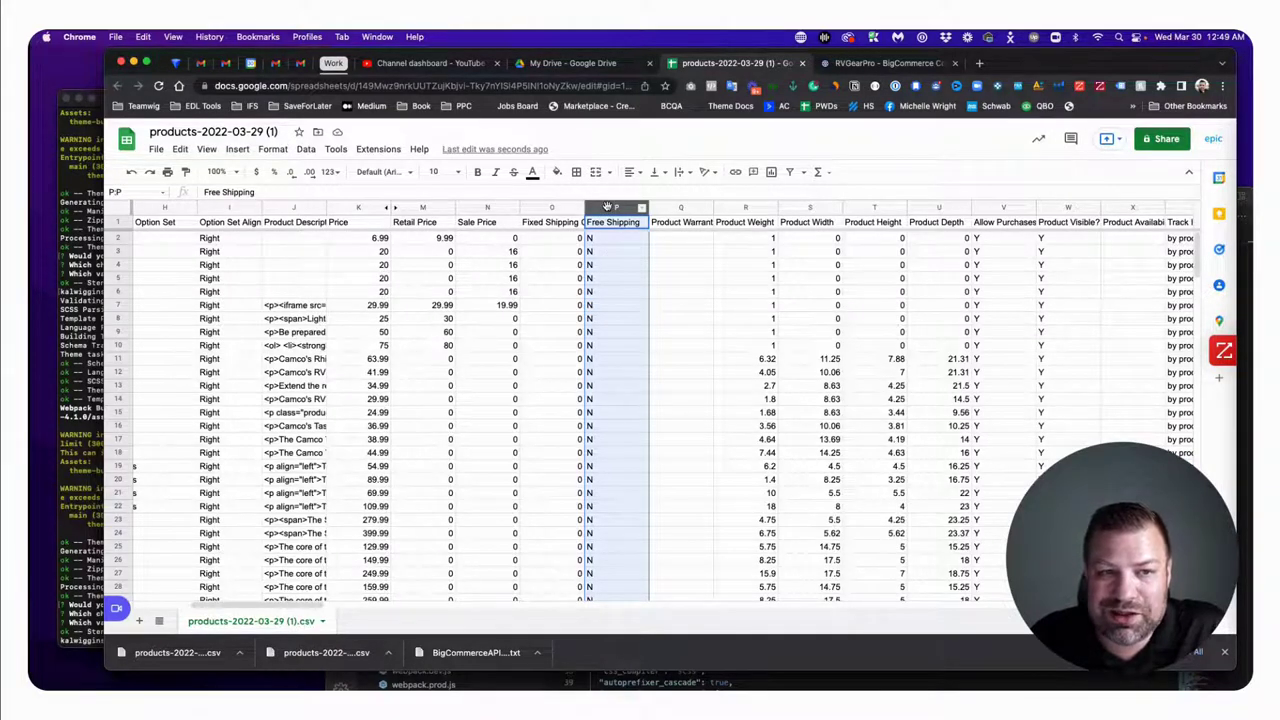
click(682, 208)
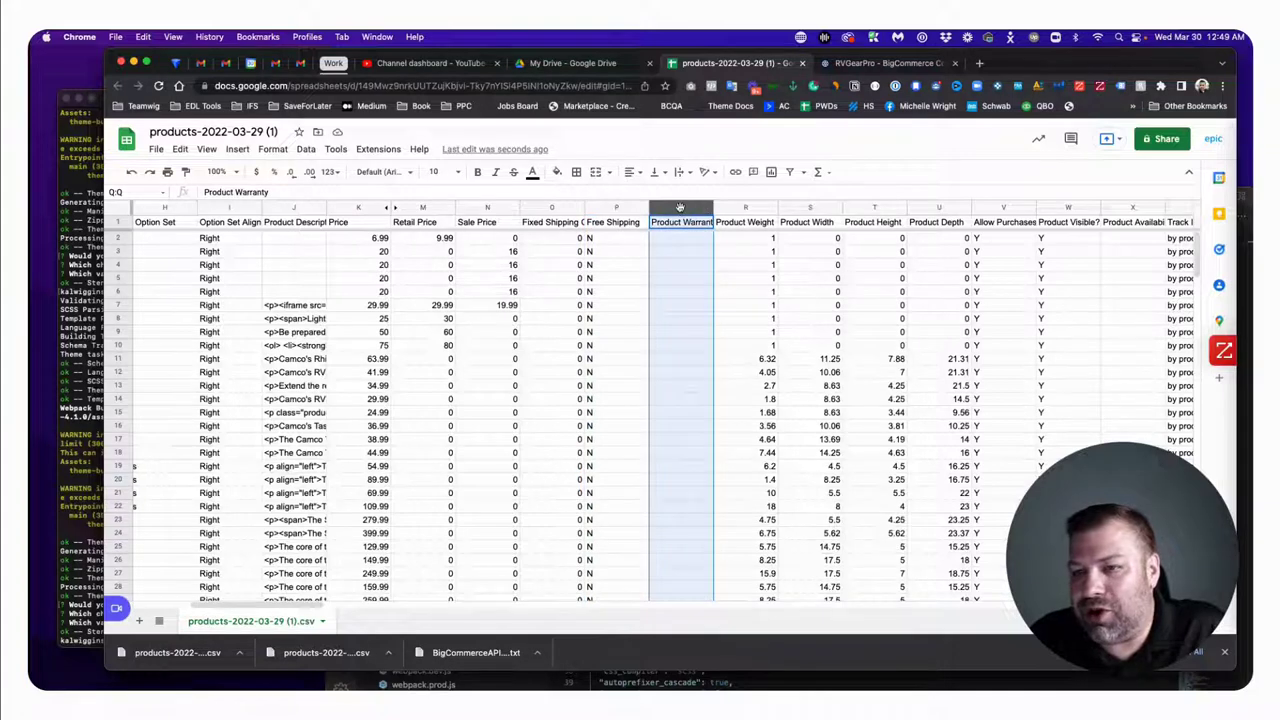
click(666, 302)
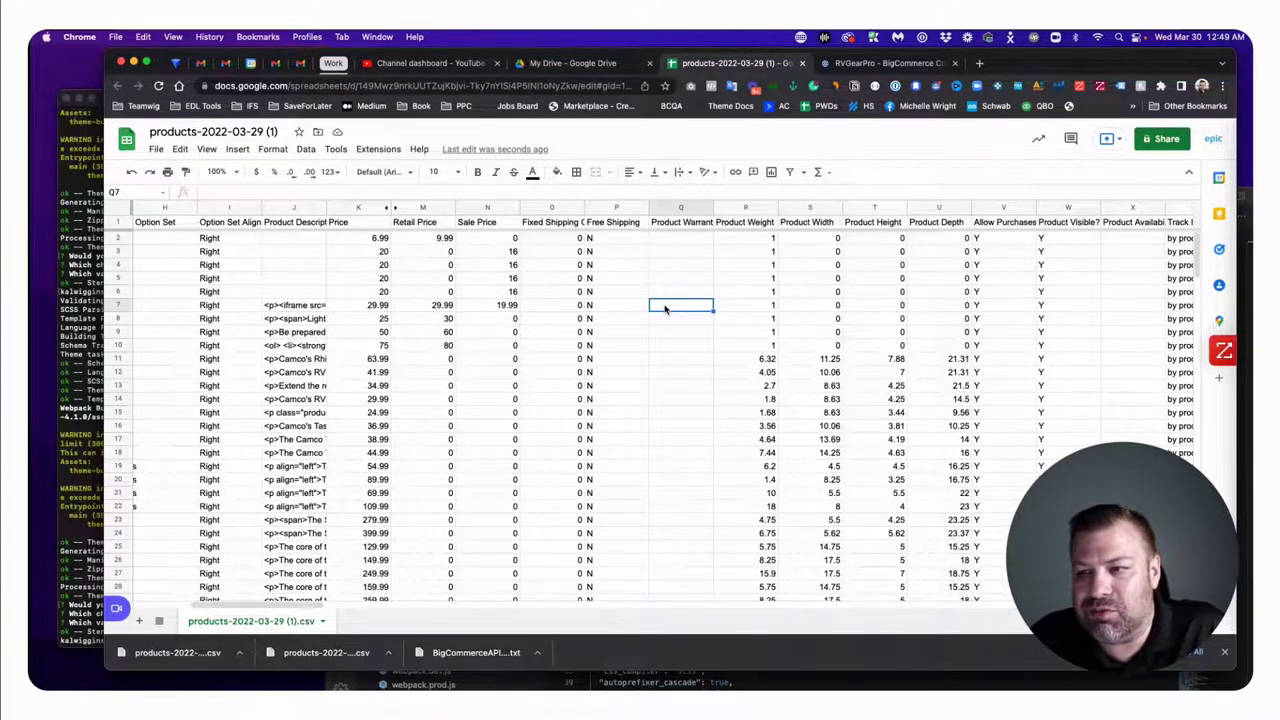
click(742, 209)
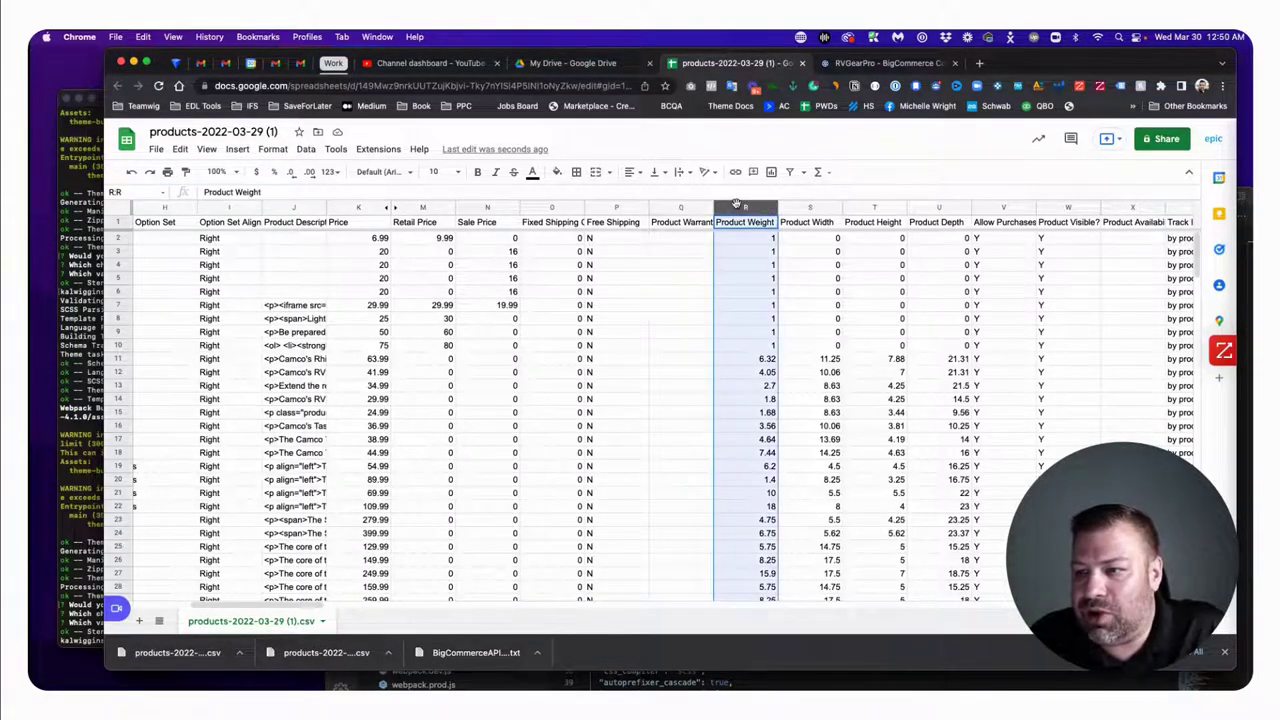
scroll(741, 220, right, 5)
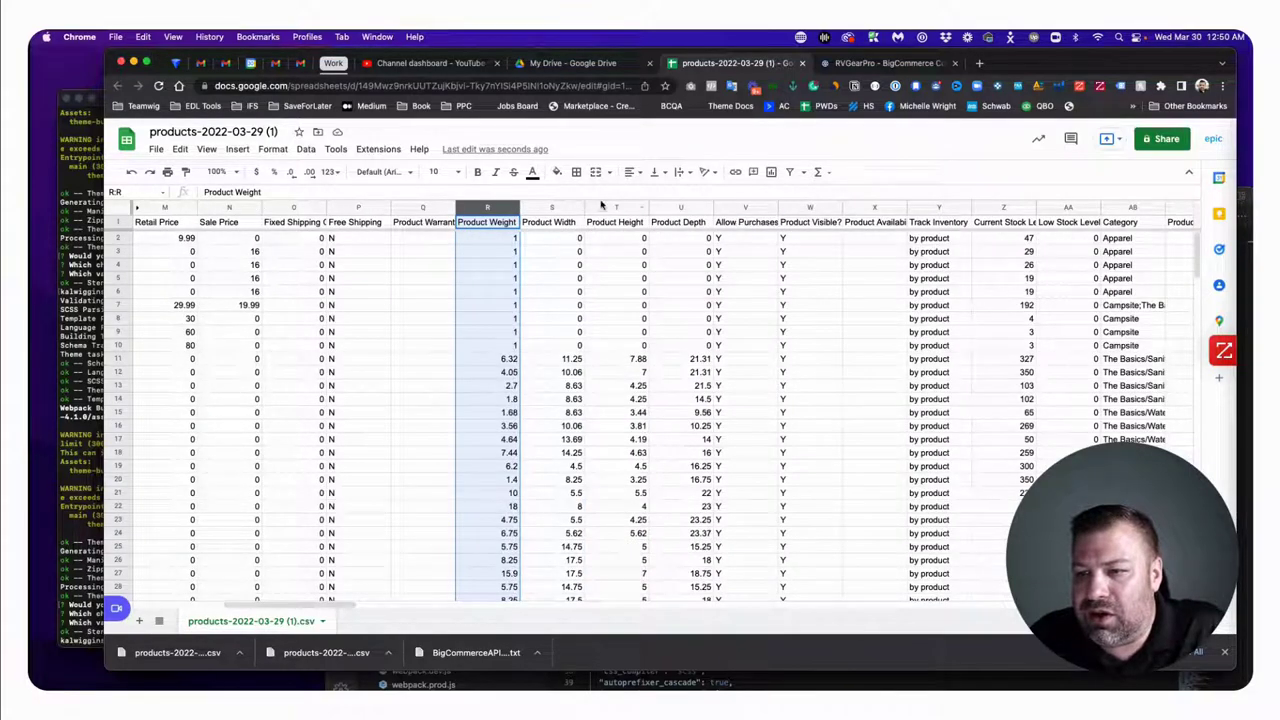
drag(558, 209, 676, 203)
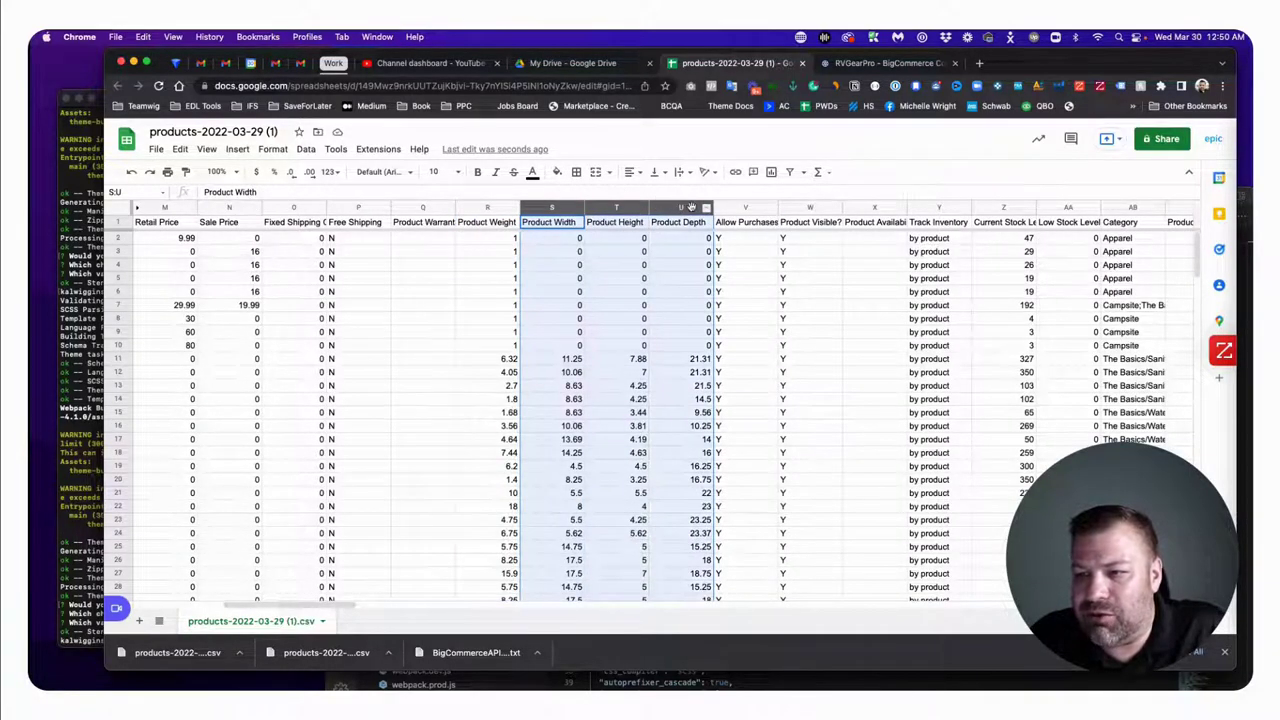
scroll(690, 208, right, 4)
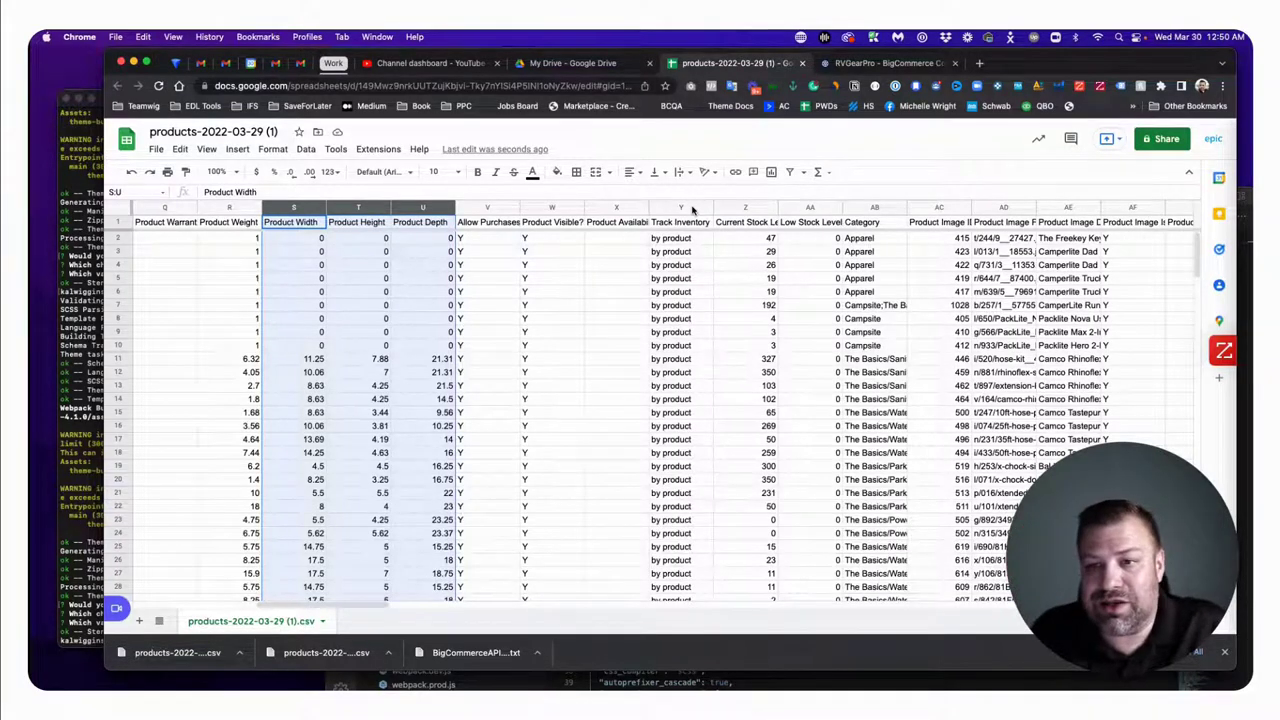
scroll(480, 230, left, 2)
click(360, 240)
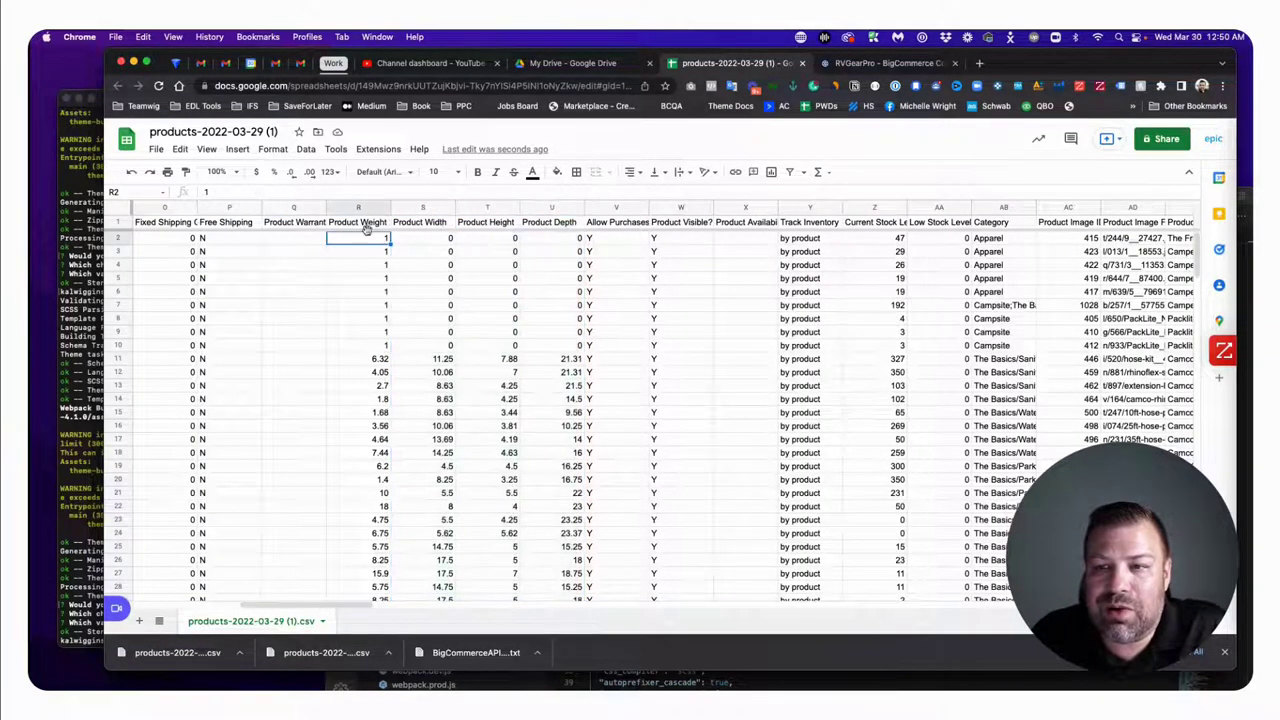
click(364, 208)
click(370, 242)
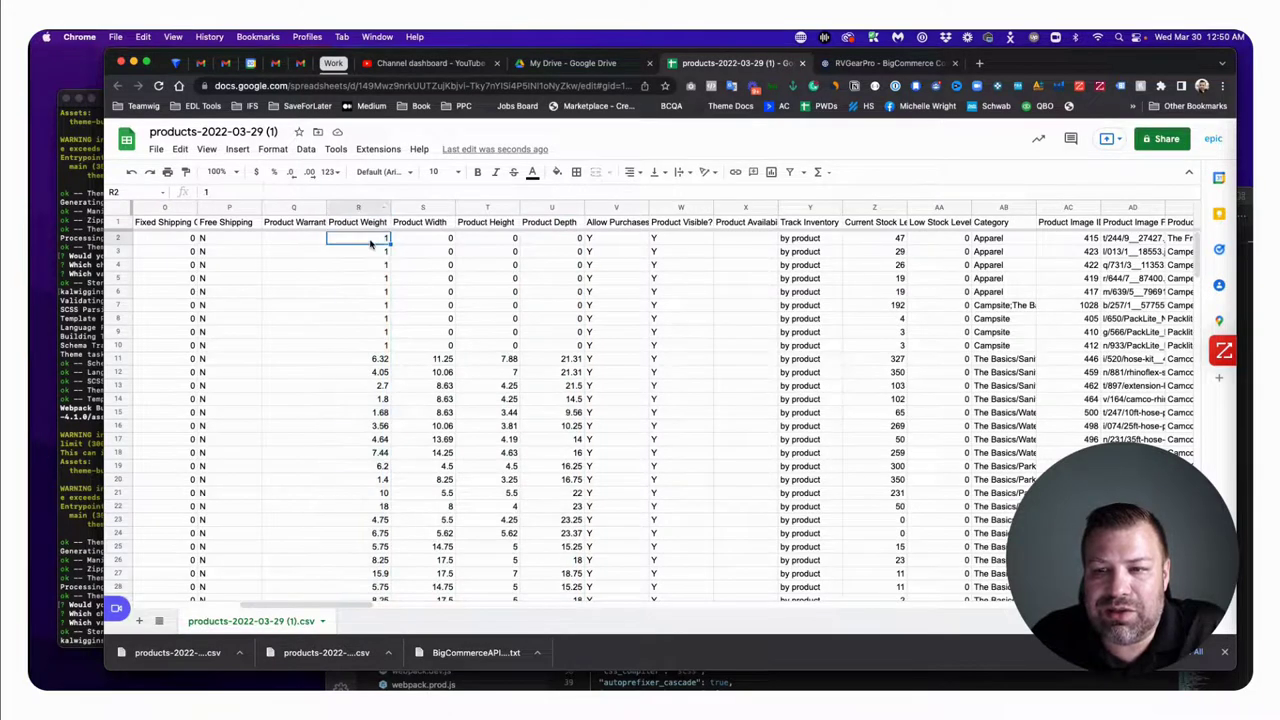
click(366, 208)
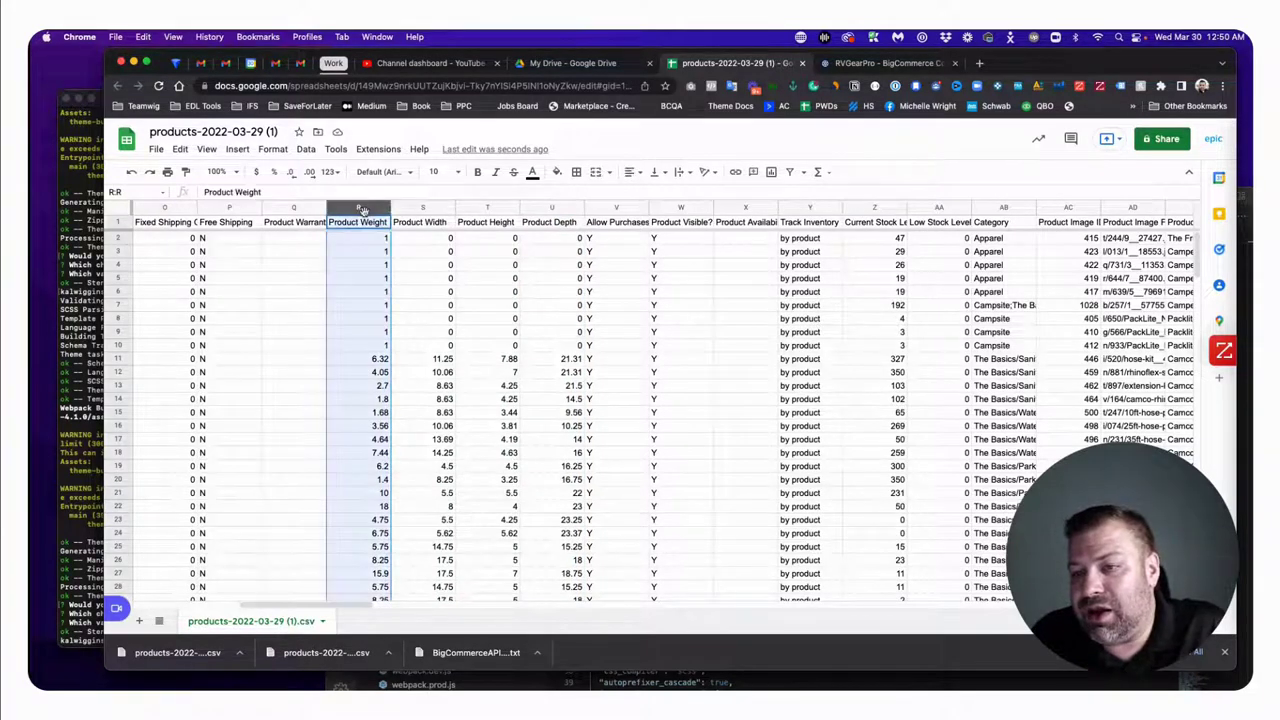
scroll(430, 372, right, 3)
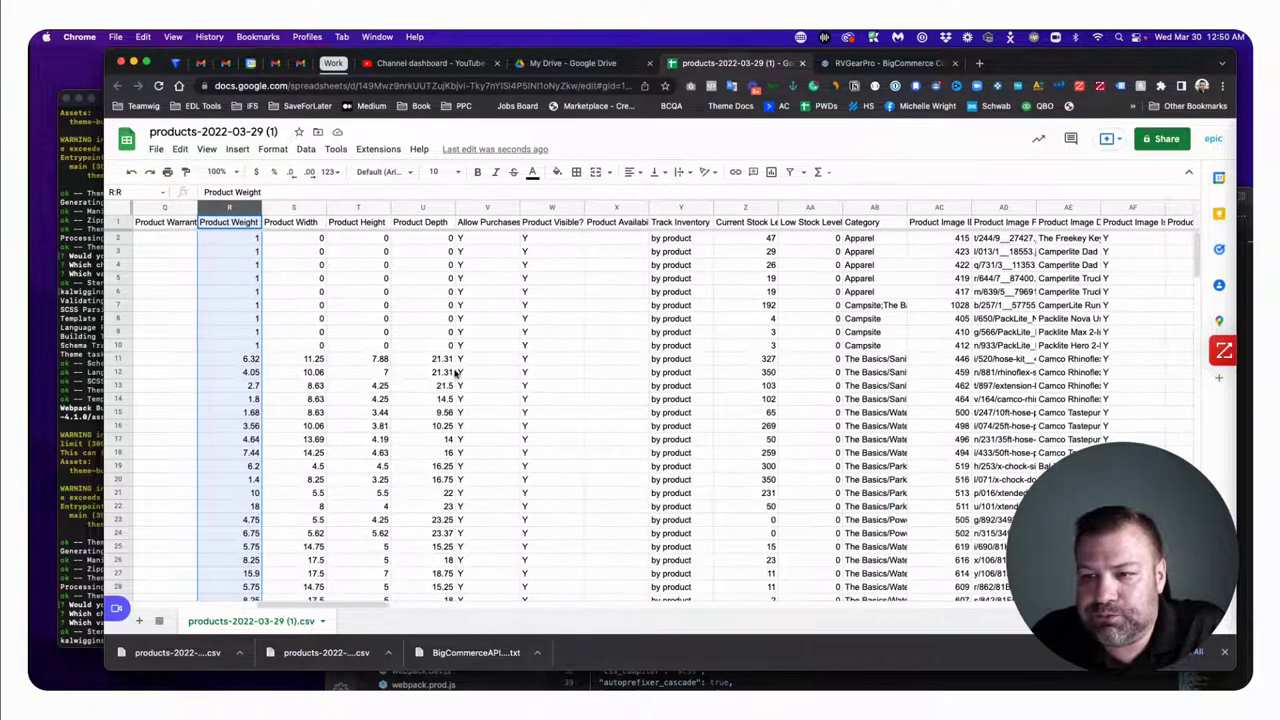
drag(486, 208, 550, 208)
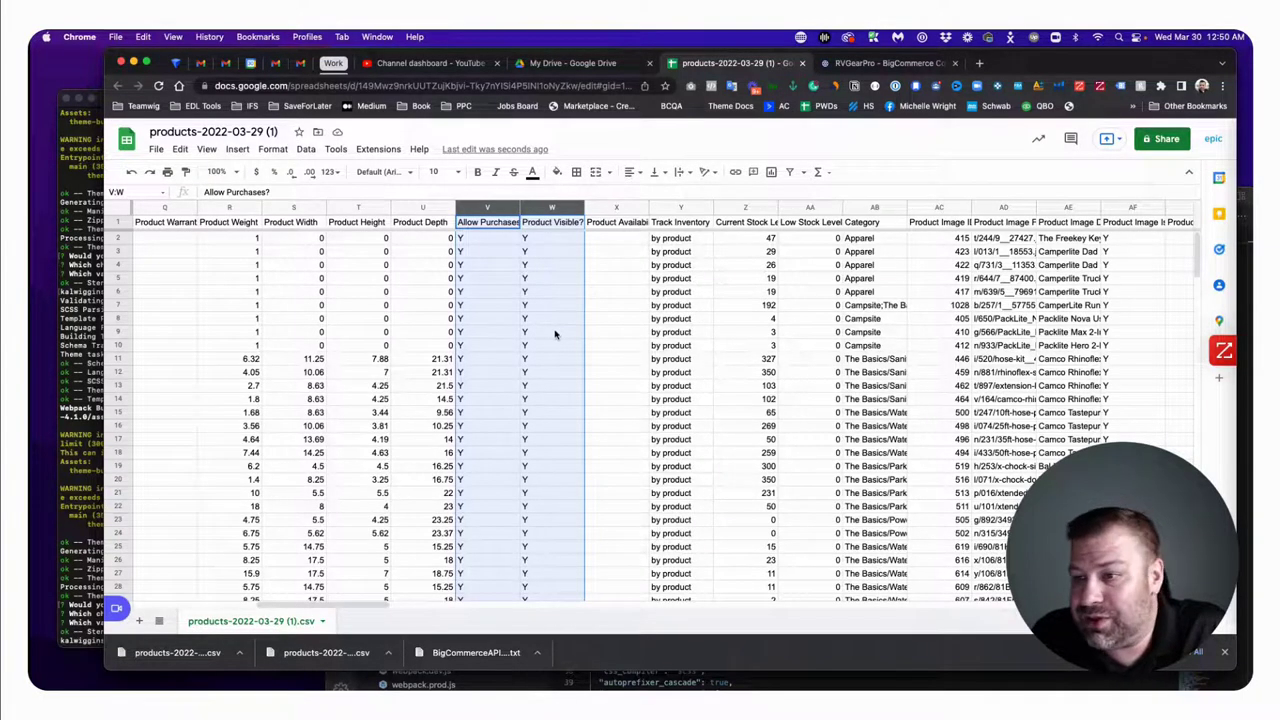
scroll(555, 335, right, 5)
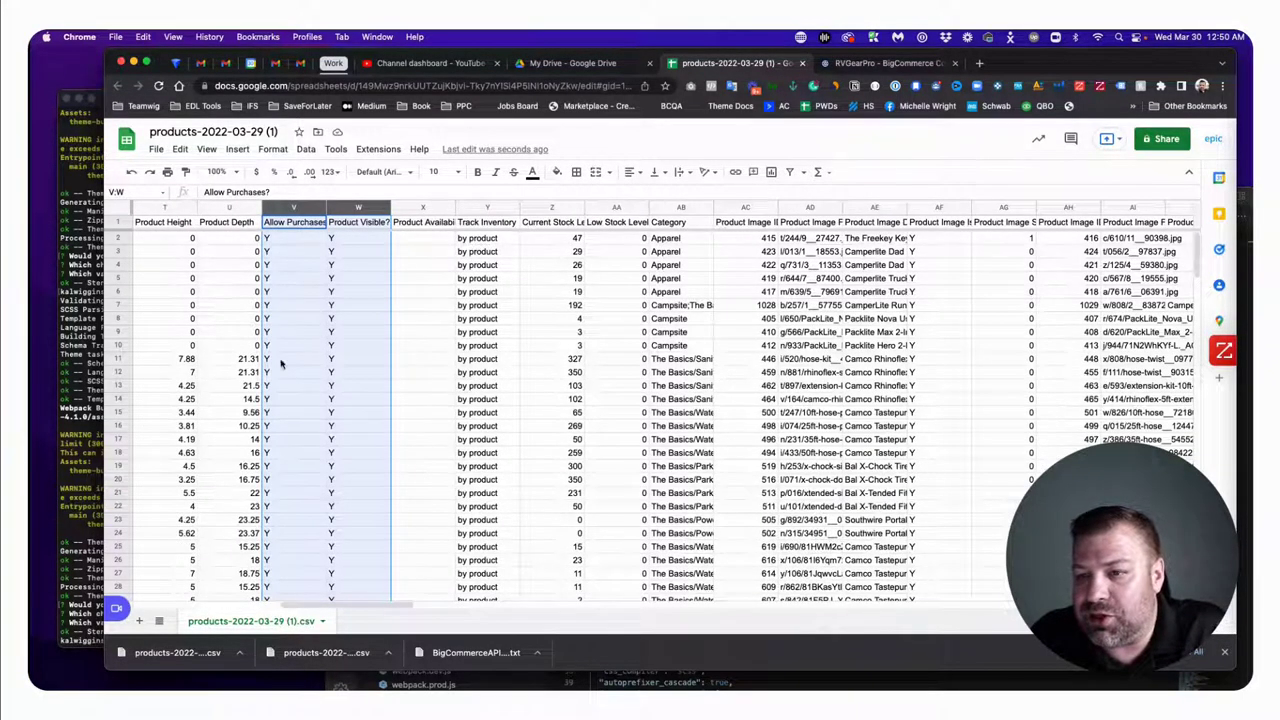
click(482, 207)
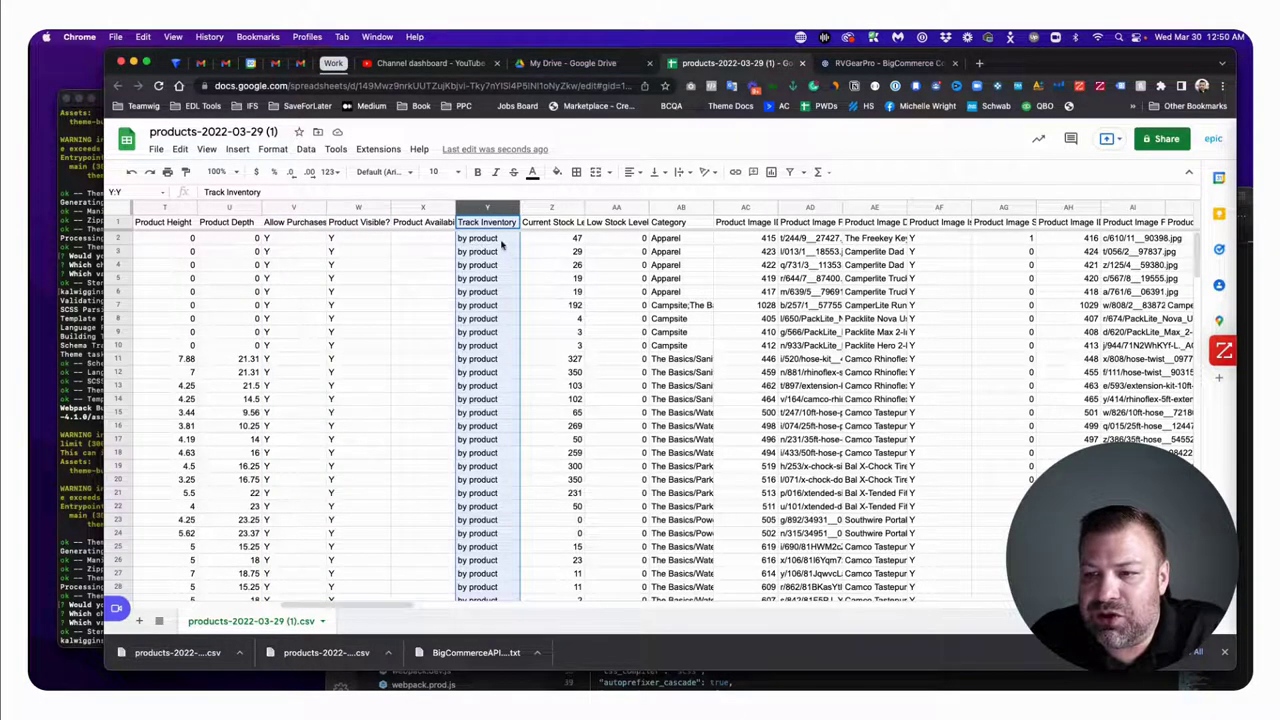
scroll(502, 260, down, 20)
scroll(500, 251, down, 20)
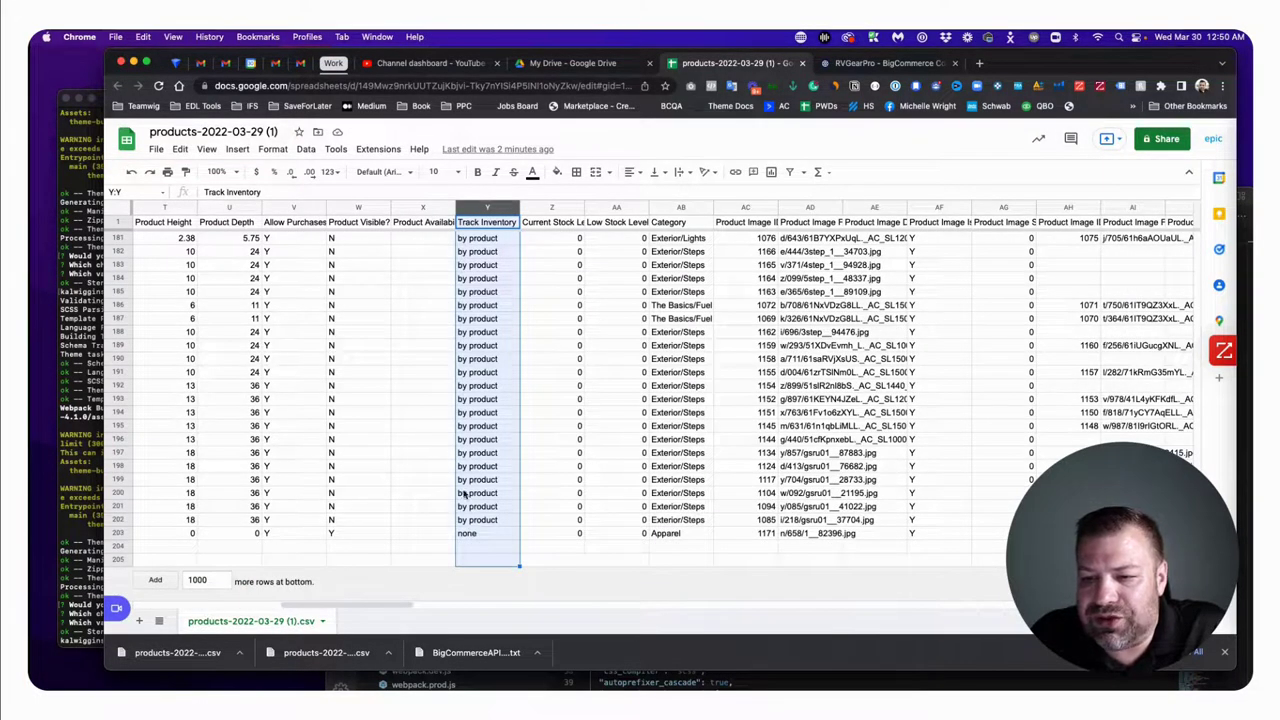
scroll(464, 503, up, 5)
scroll(464, 503, up, 20)
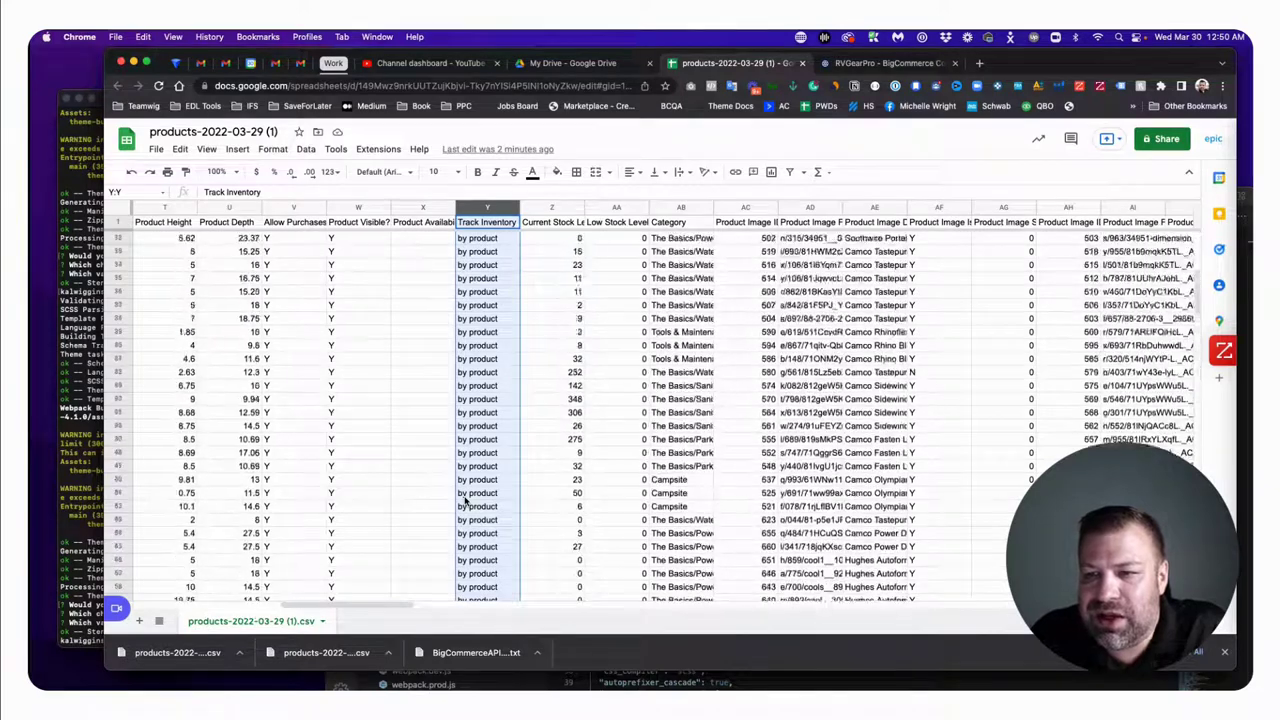
scroll(464, 503, up, 4)
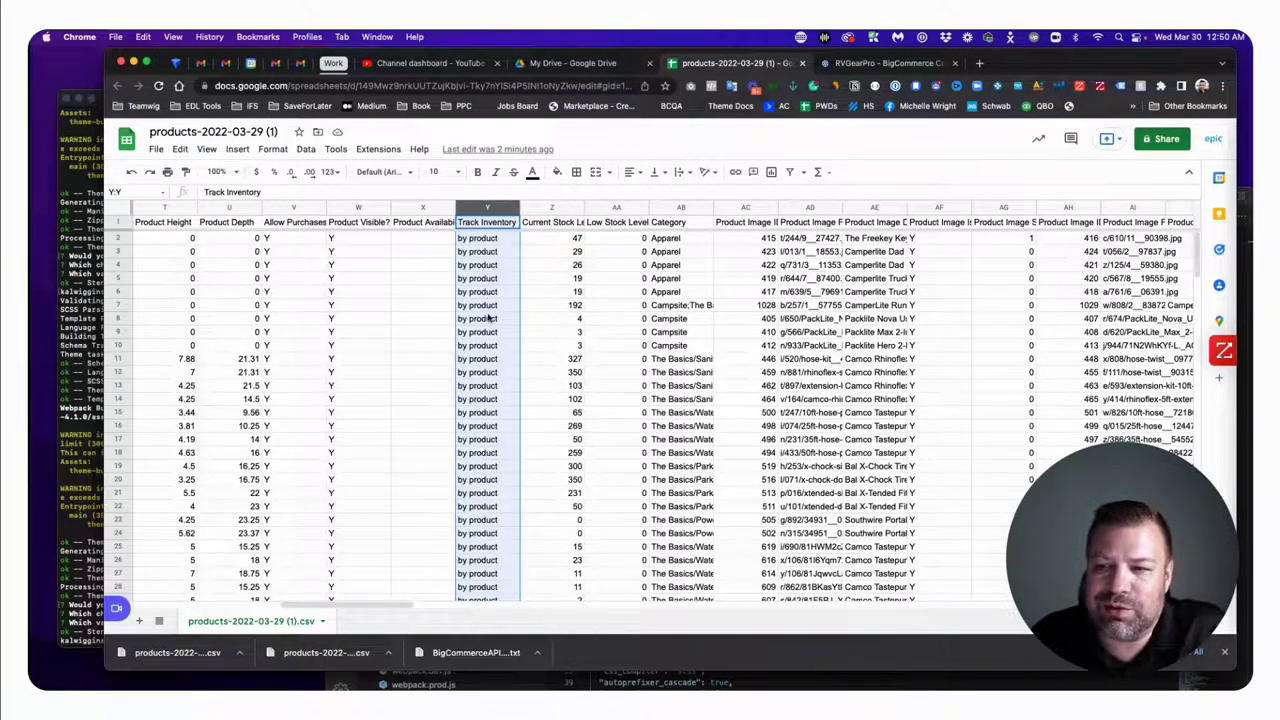
click(562, 213)
click(614, 208)
click(690, 206)
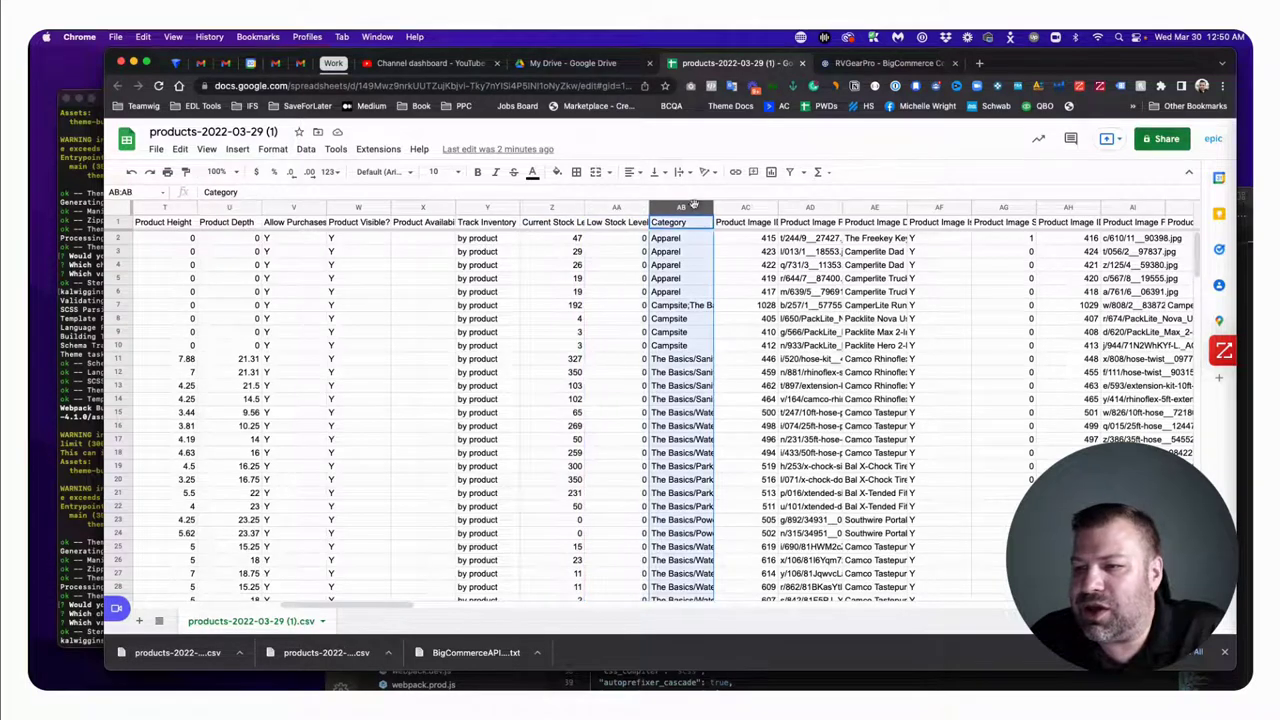
scroll(690, 305, right, 4)
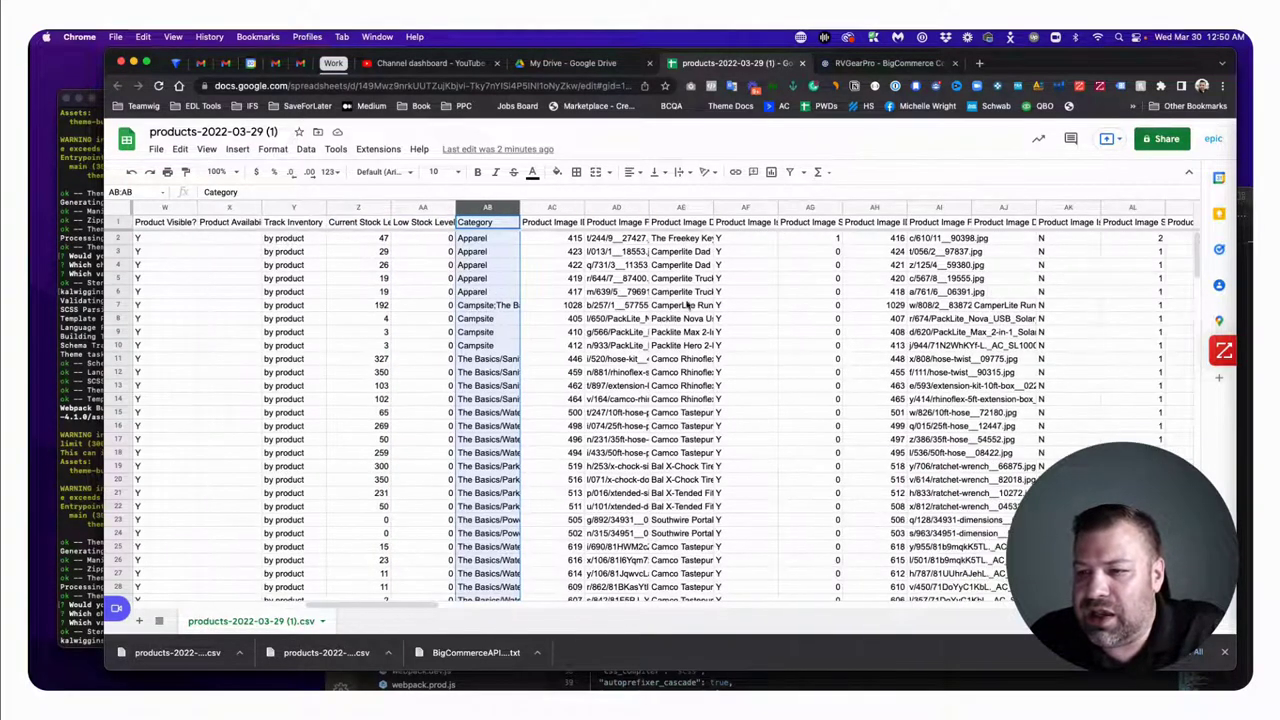
click(482, 245)
key(Down)
key(Down)
key(Down)
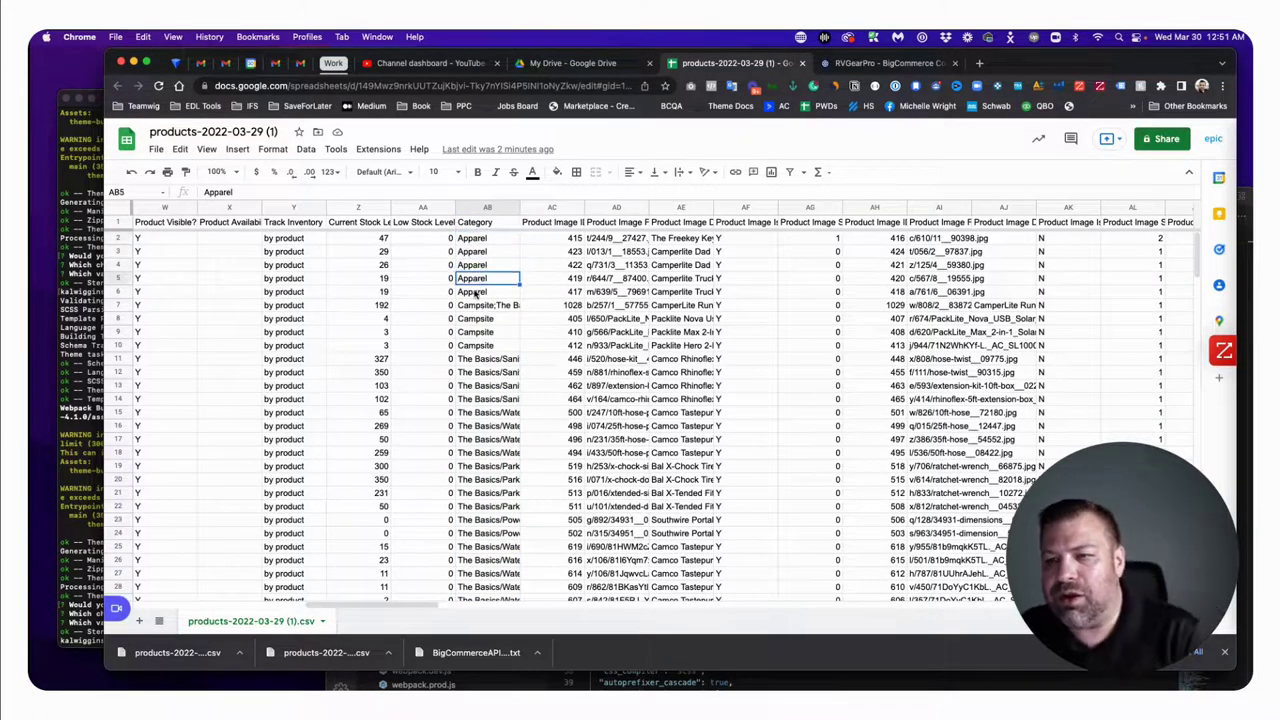
key(Down)
key(Down)
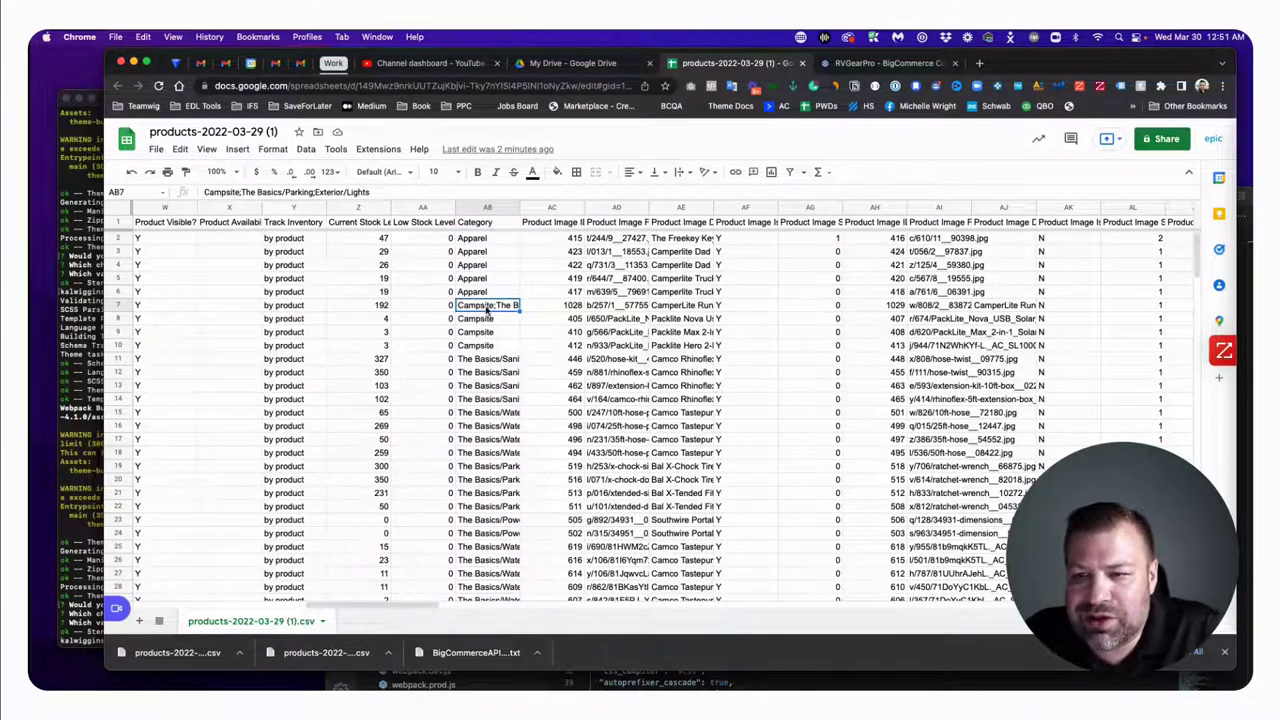
click(240, 199)
drag(240, 198, 387, 192)
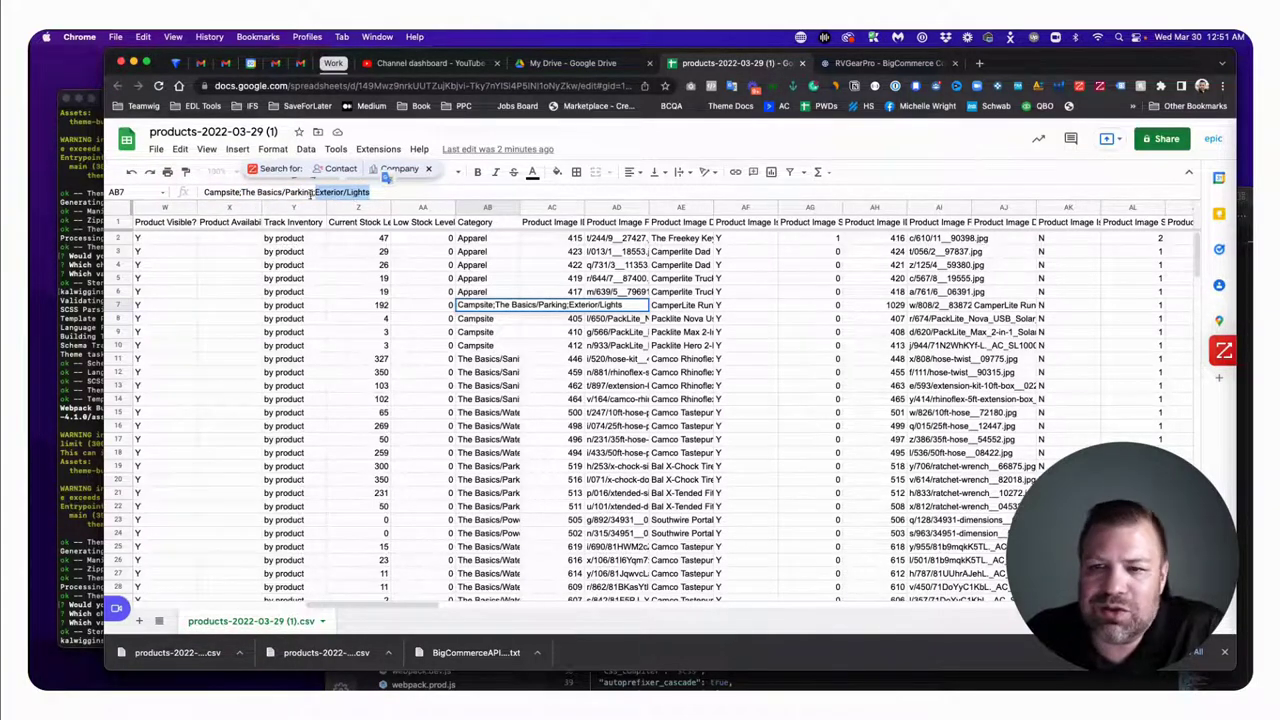
click(375, 192)
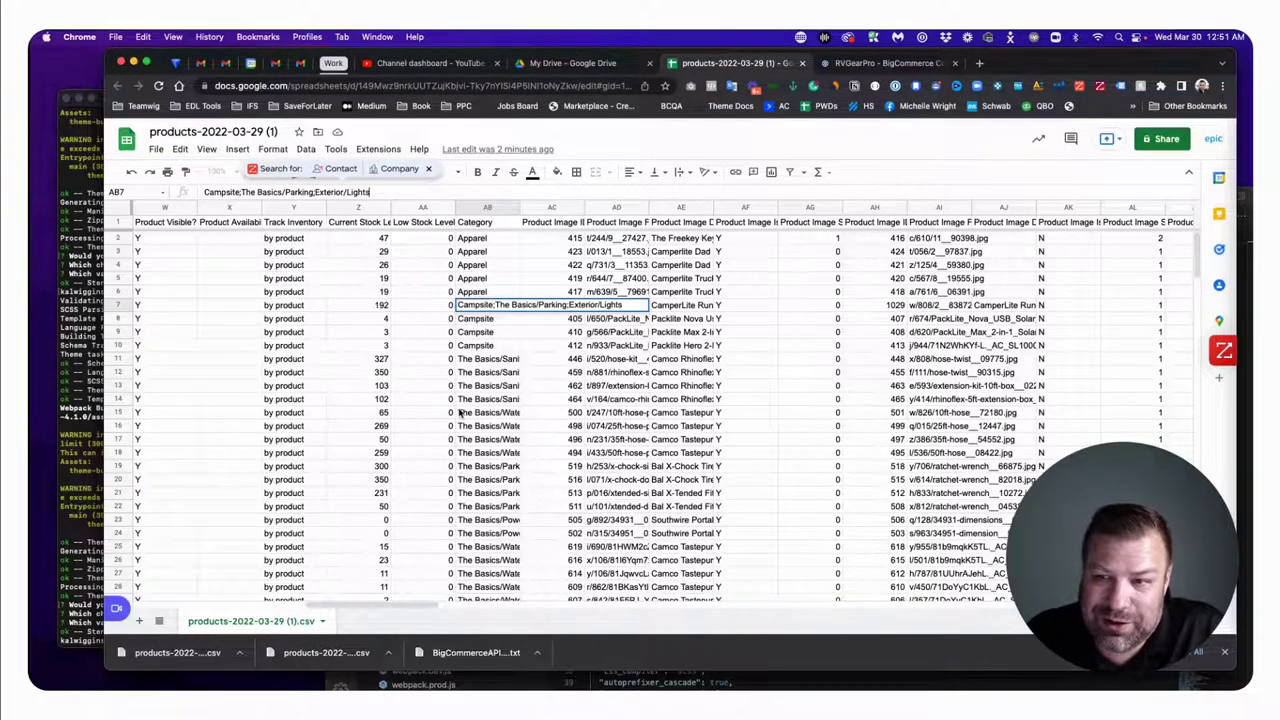
key(Return)
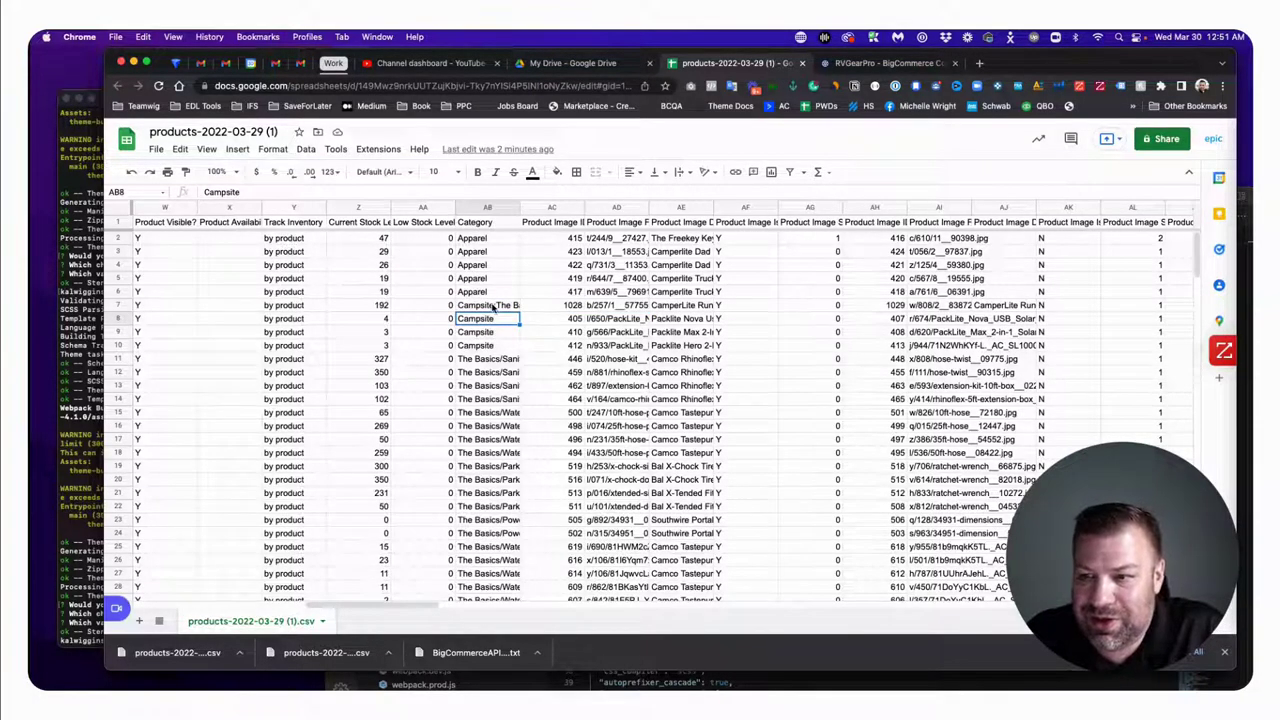
click(491, 309)
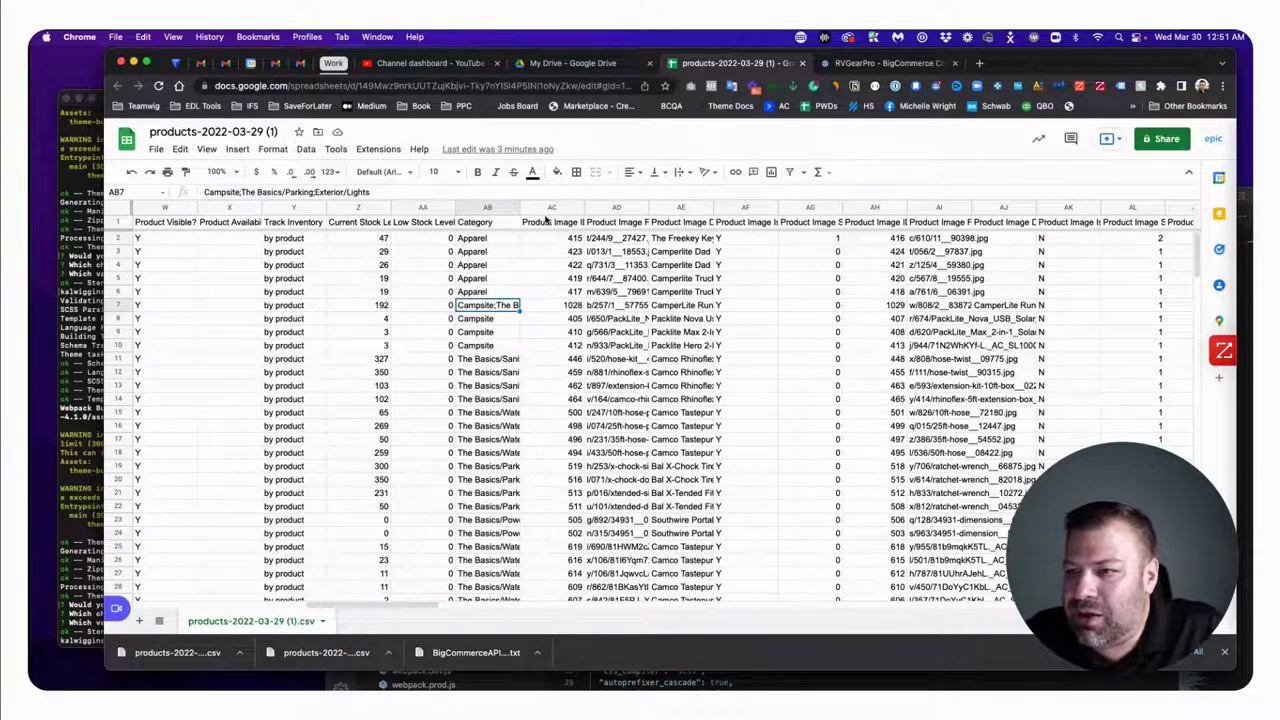
click(548, 223)
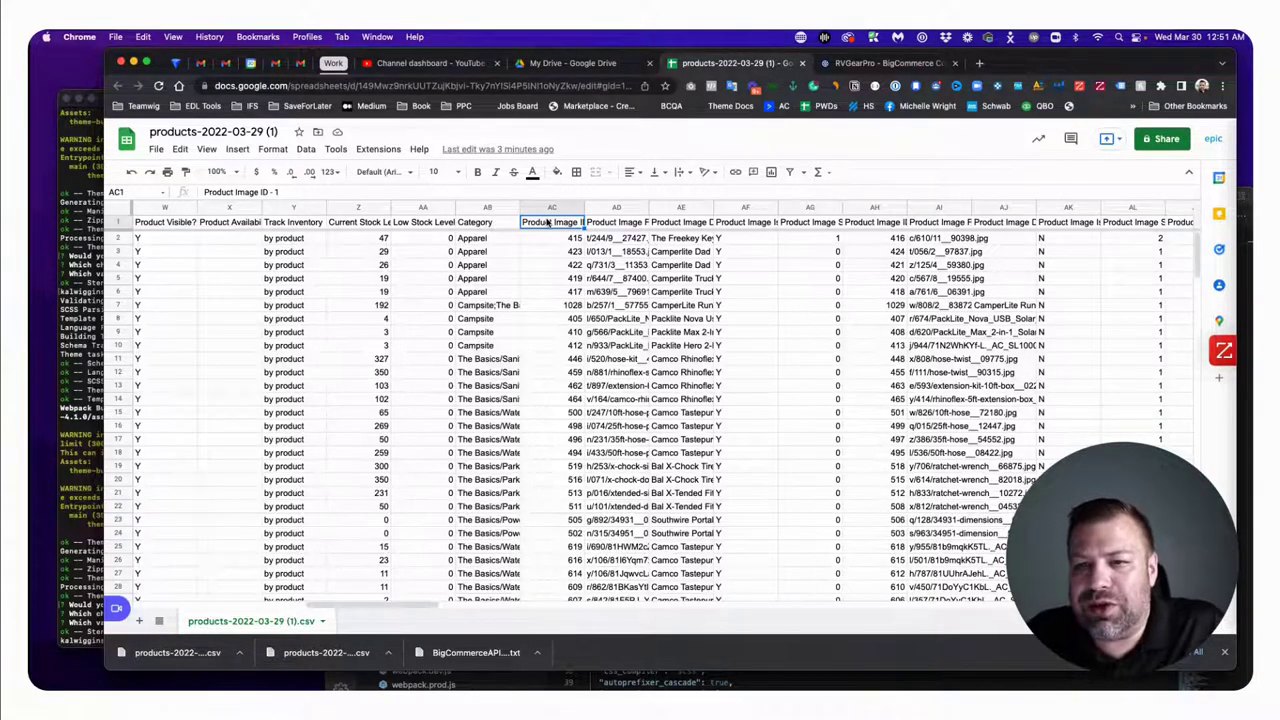
key(Right)
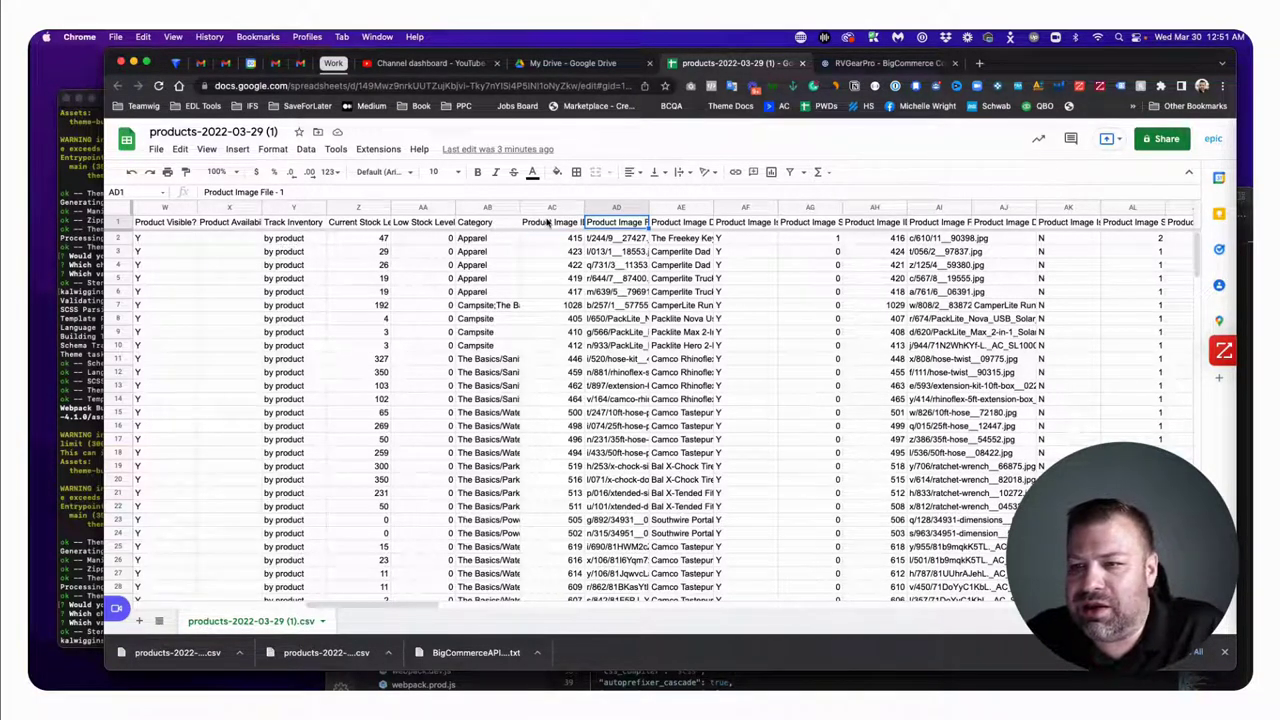
key(Right)
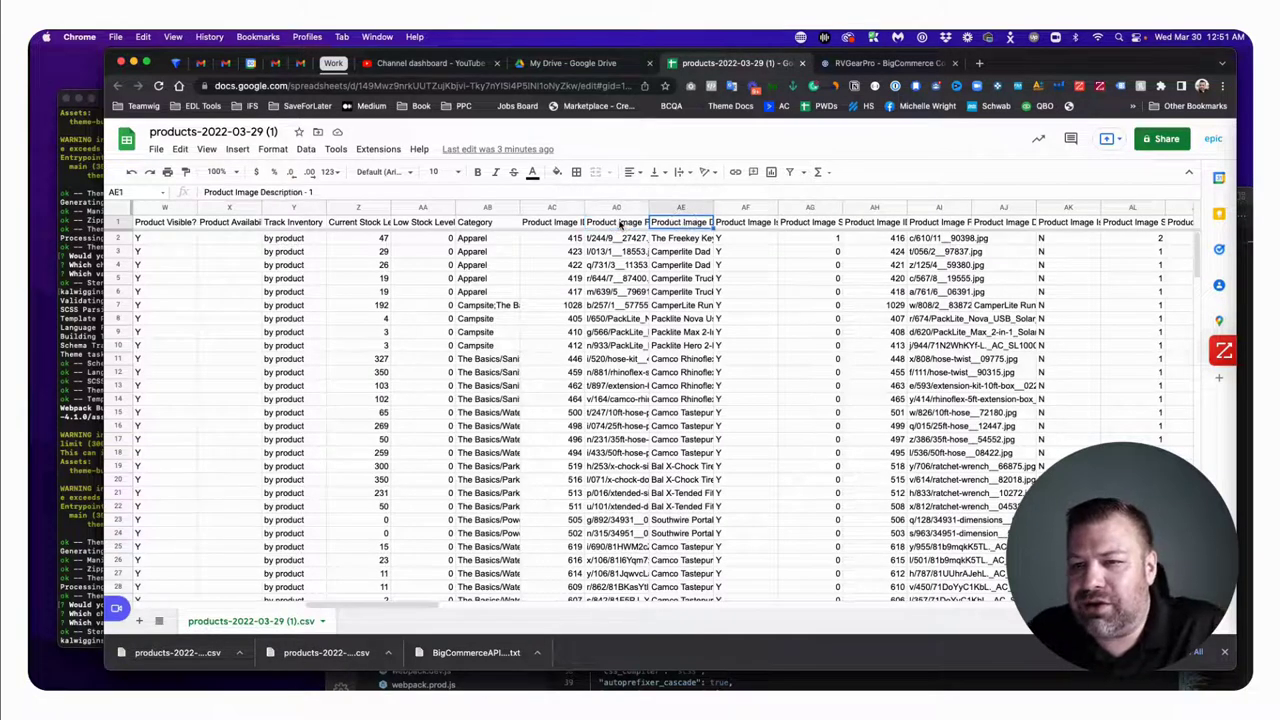
key(Right)
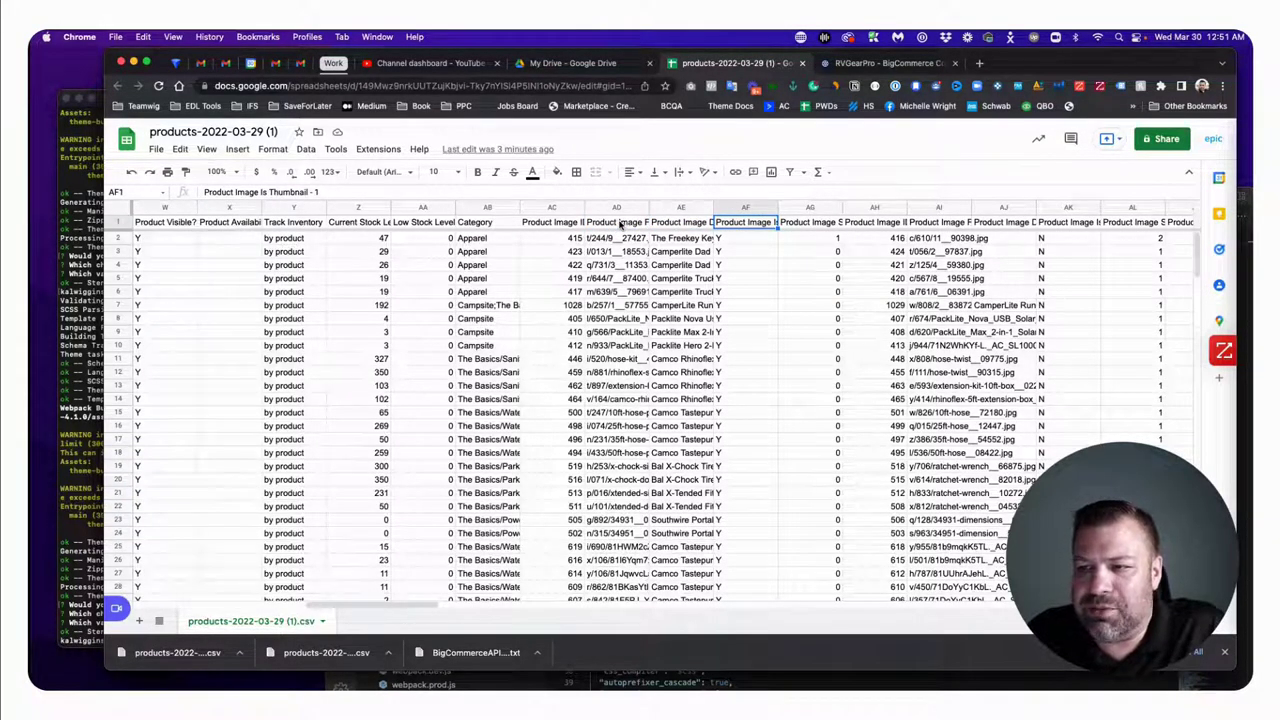
key(Right)
key(Left)
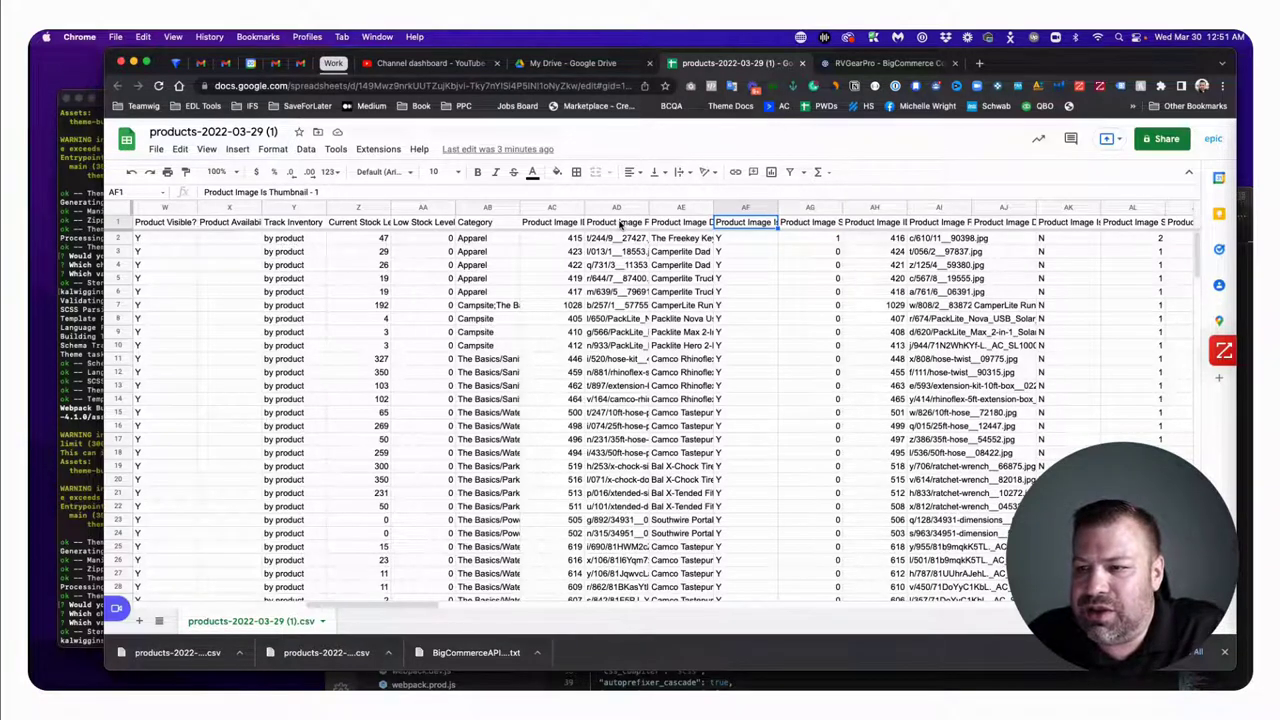
click(788, 225)
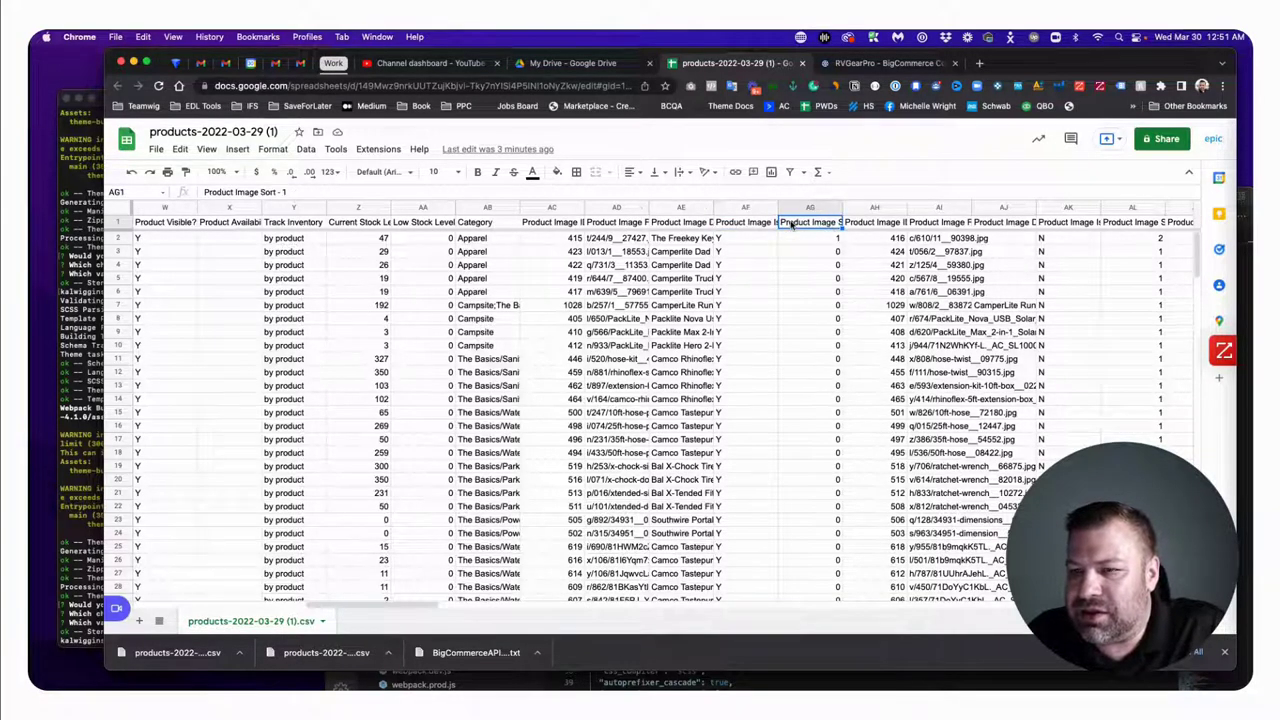
click(739, 227)
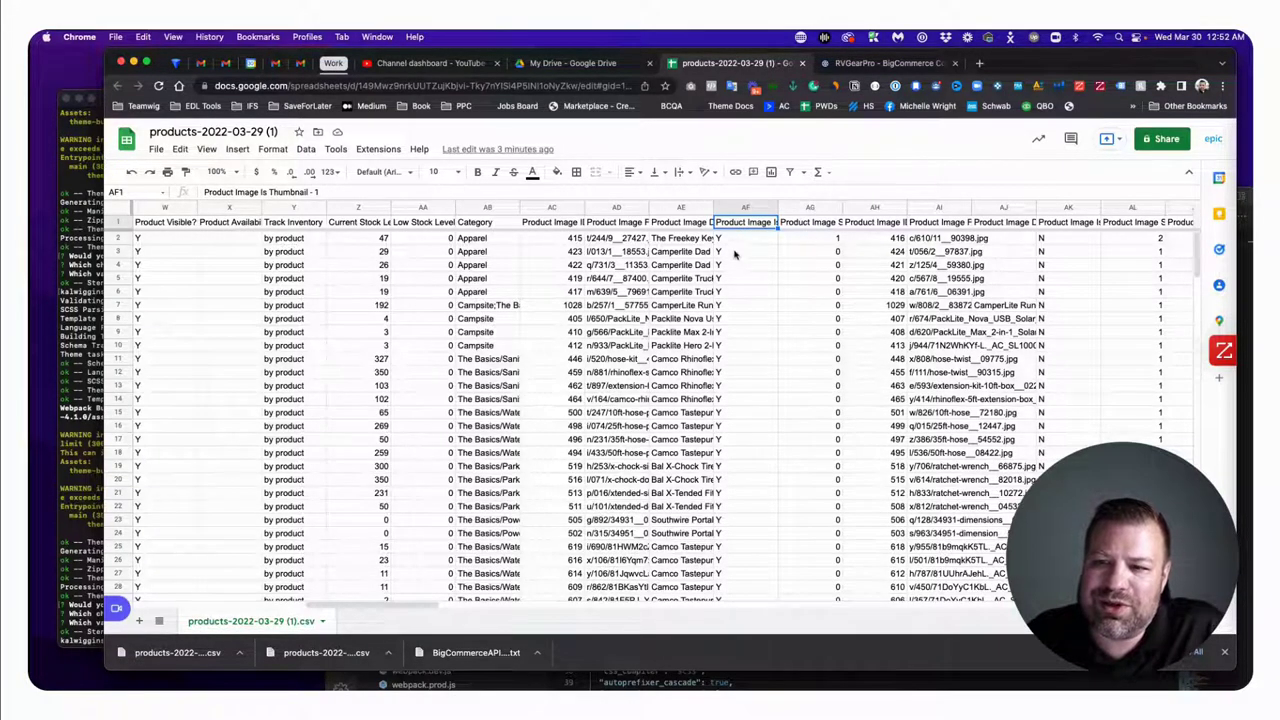
click(684, 226)
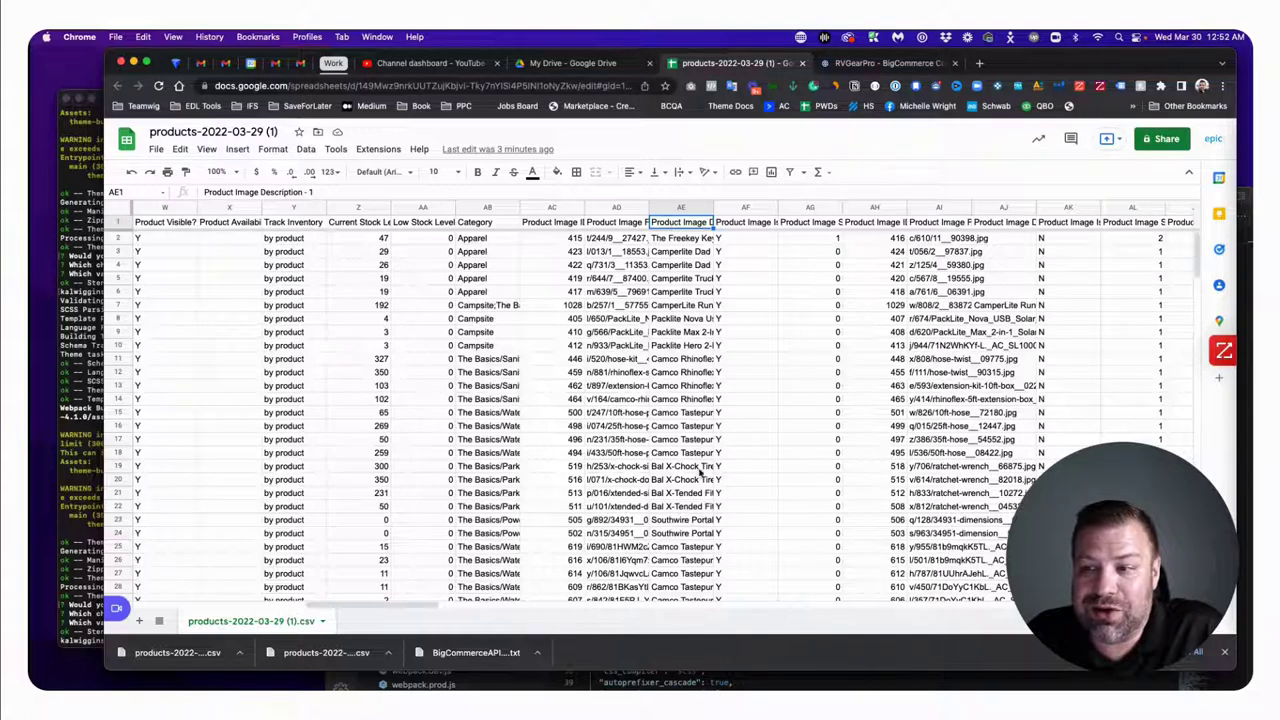
click(614, 224)
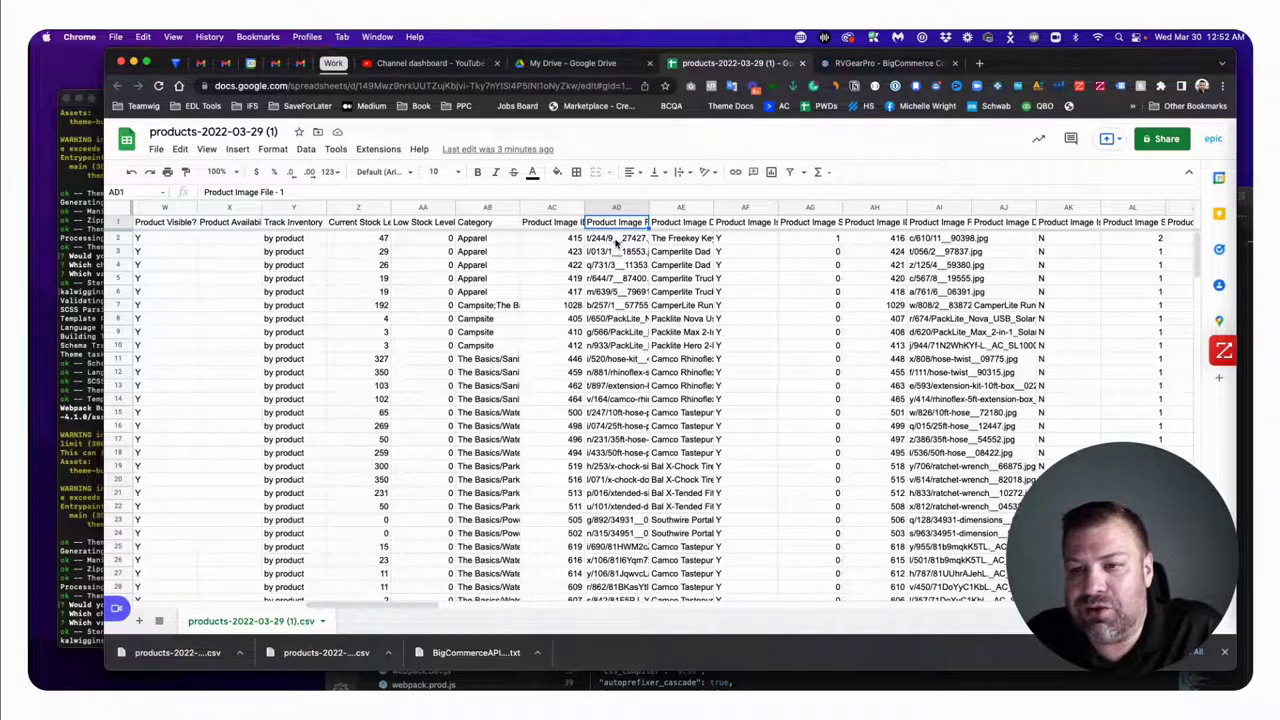
click(616, 239)
click(616, 252)
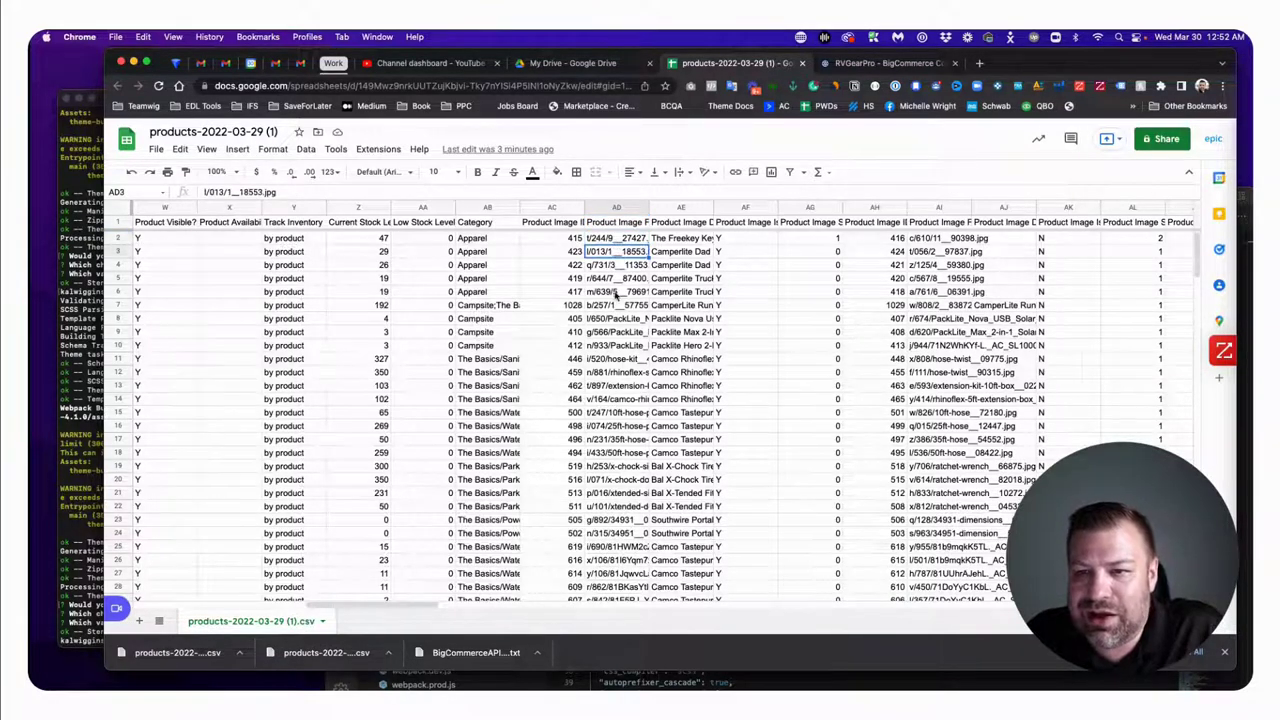
click(616, 291)
click(616, 331)
click(616, 345)
click(614, 358)
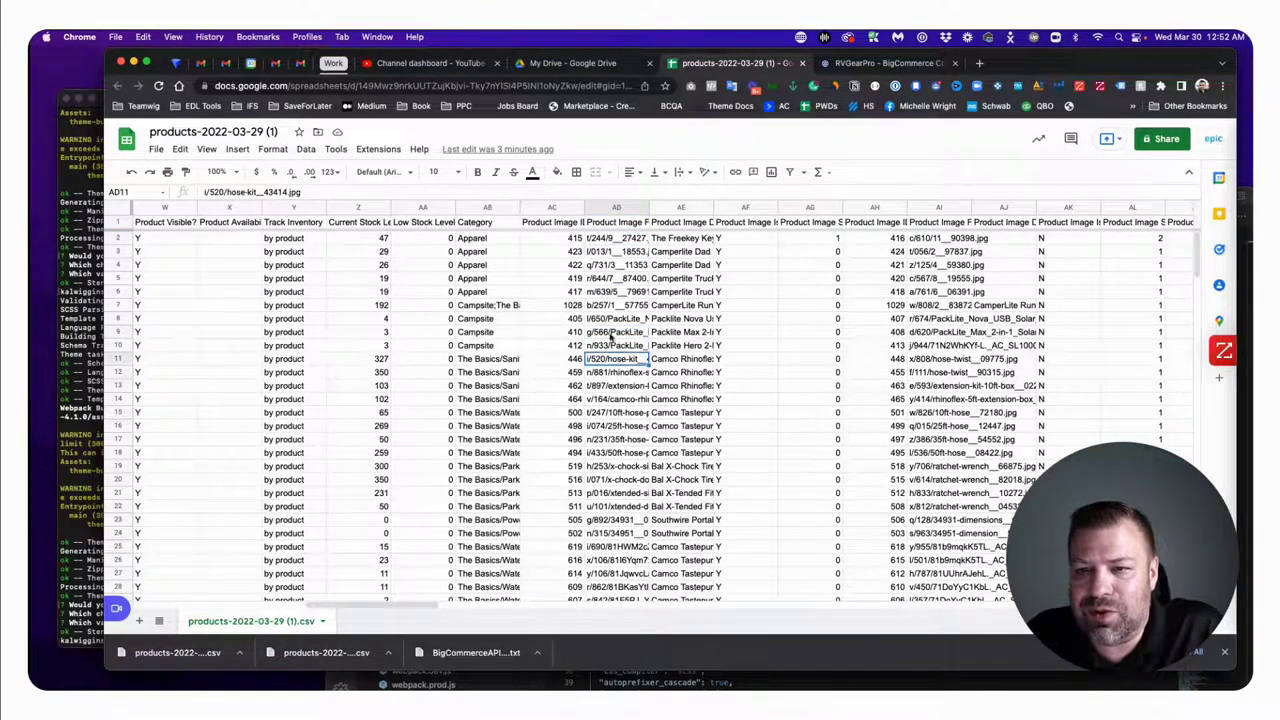
click(612, 318)
click(612, 265)
click(609, 251)
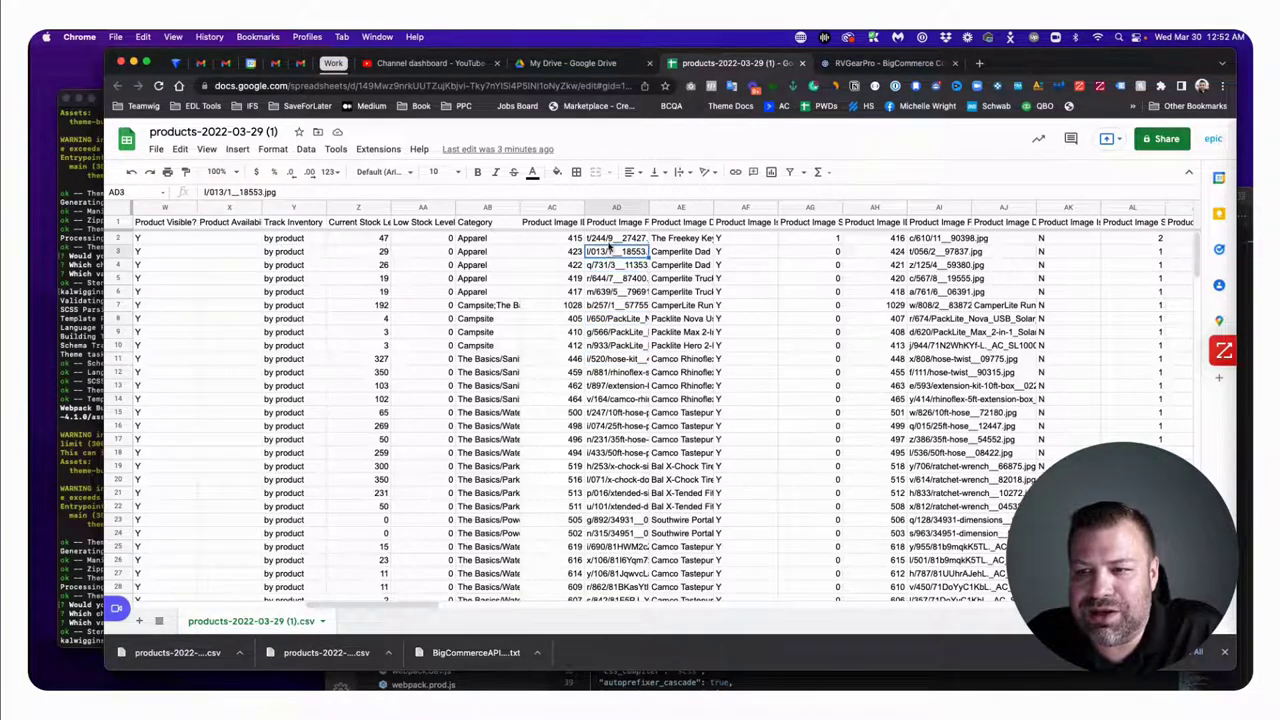
click(610, 239)
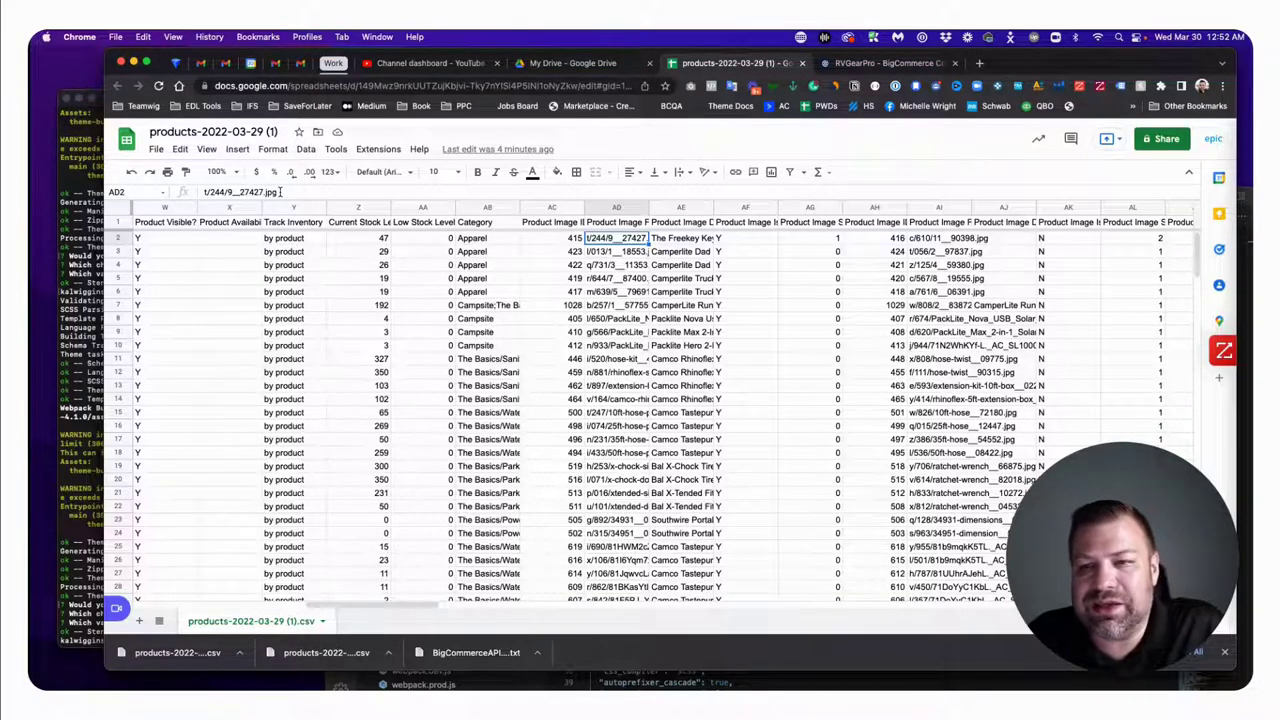
drag(281, 192, 204, 192)
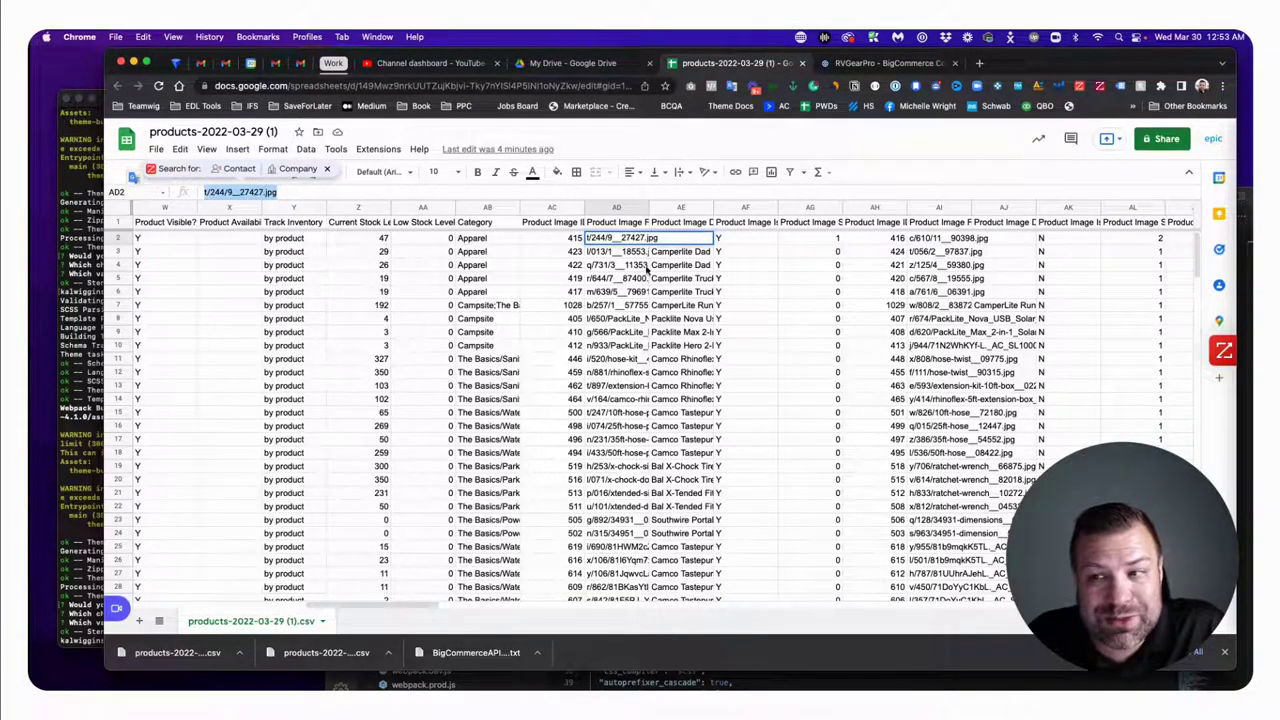
key(Escape)
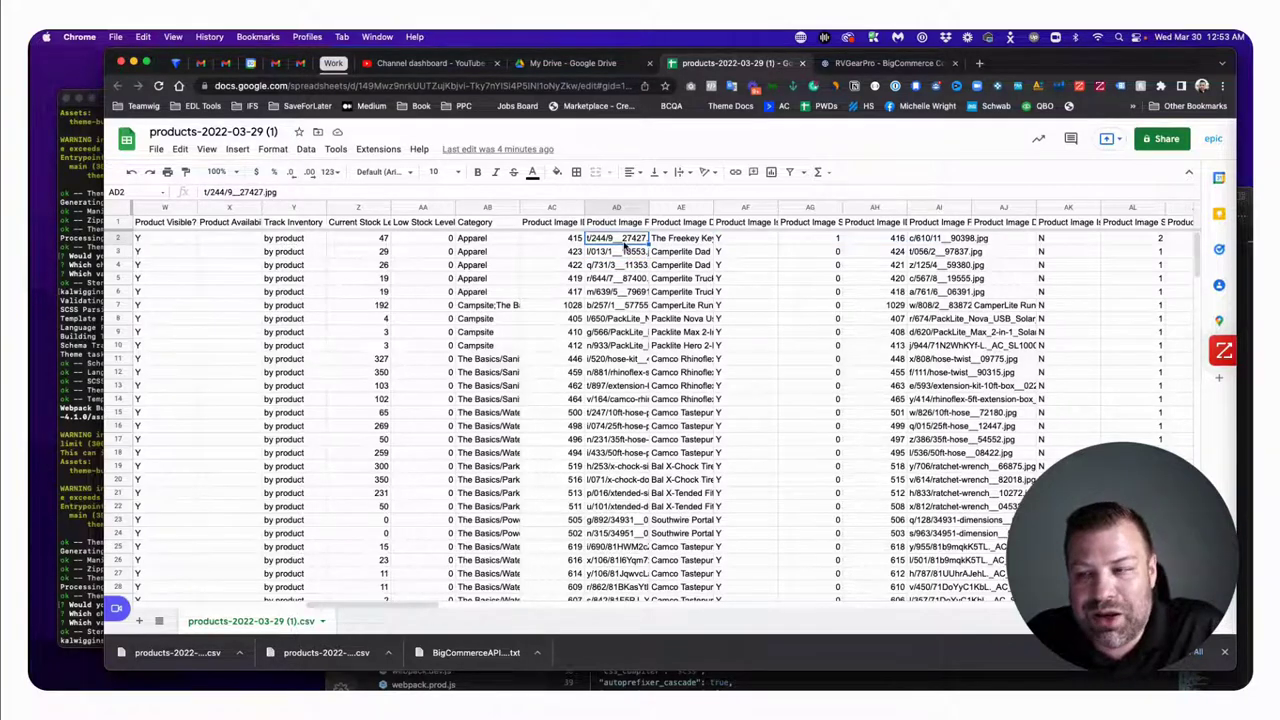
scroll(625, 245, left, 2)
click(618, 240)
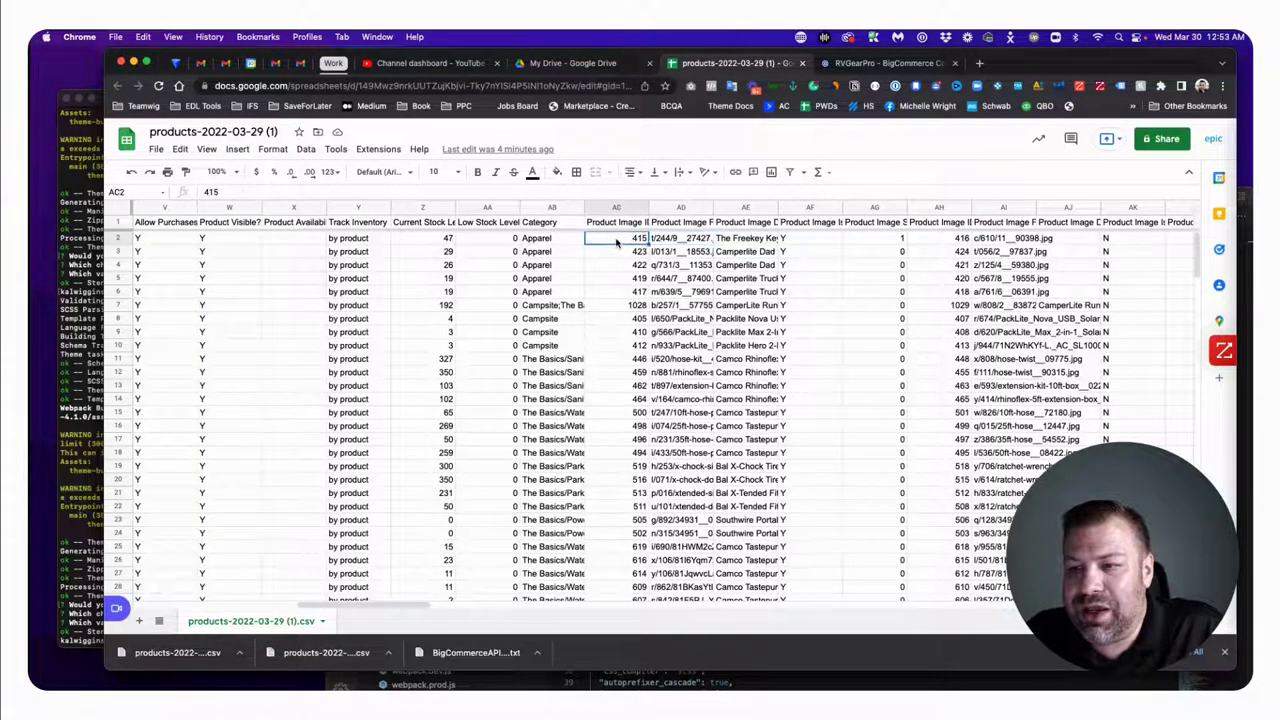
click(620, 222)
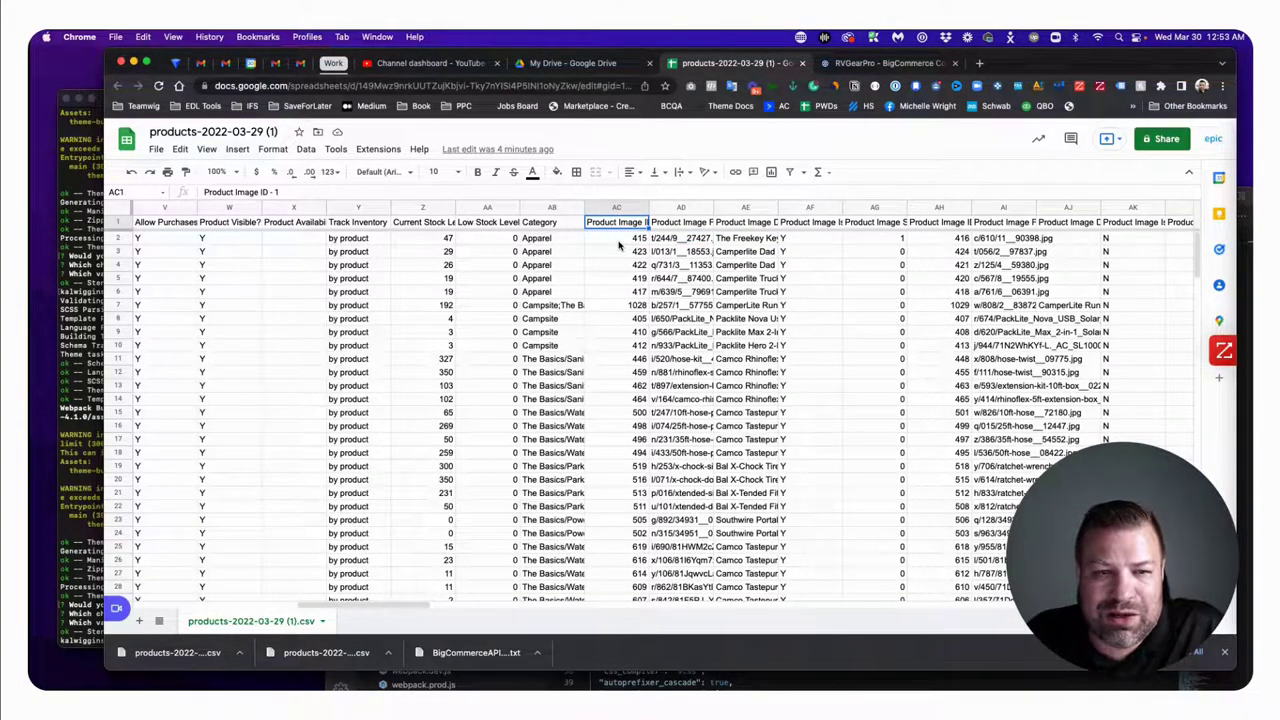
click(619, 241)
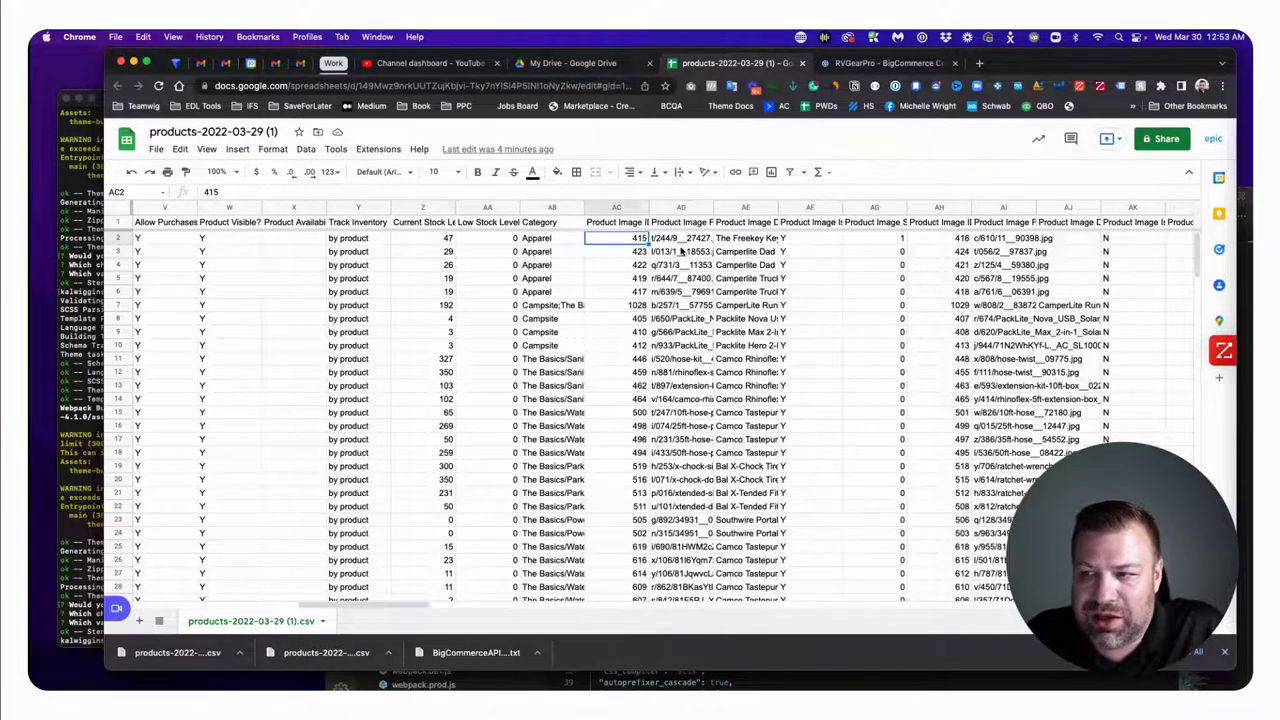
scroll(681, 251, right, 4)
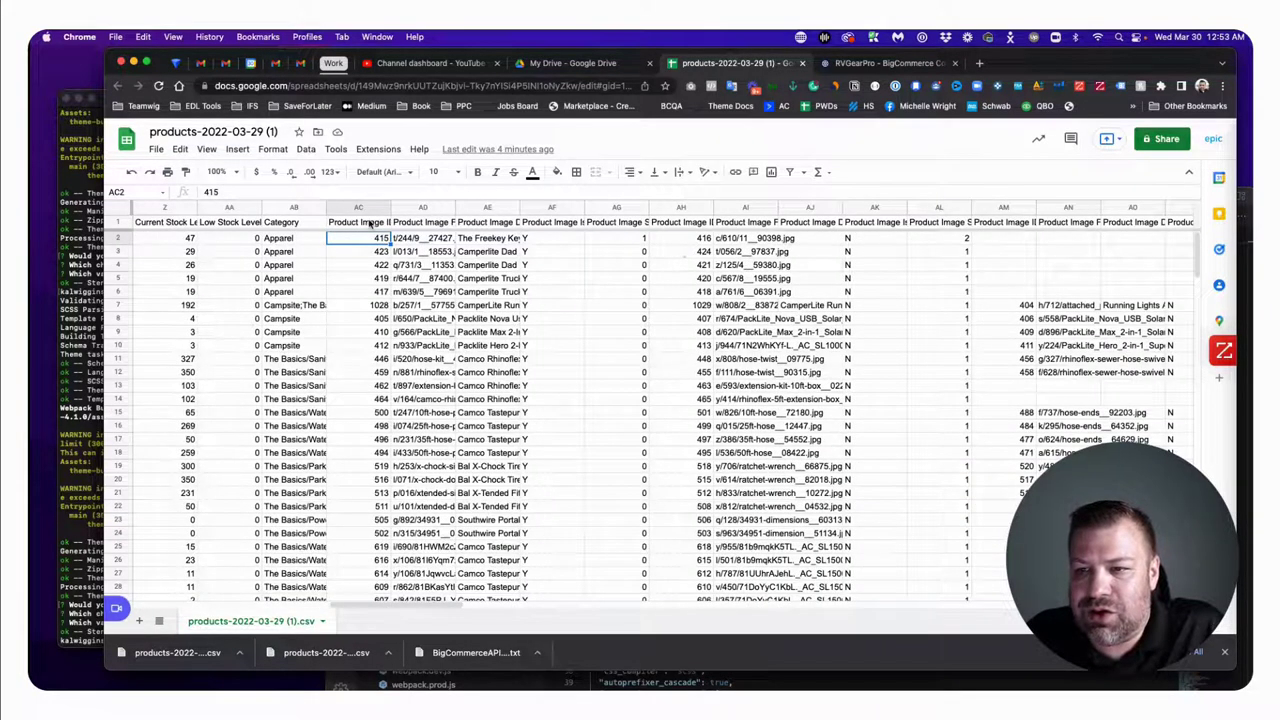
click(370, 224)
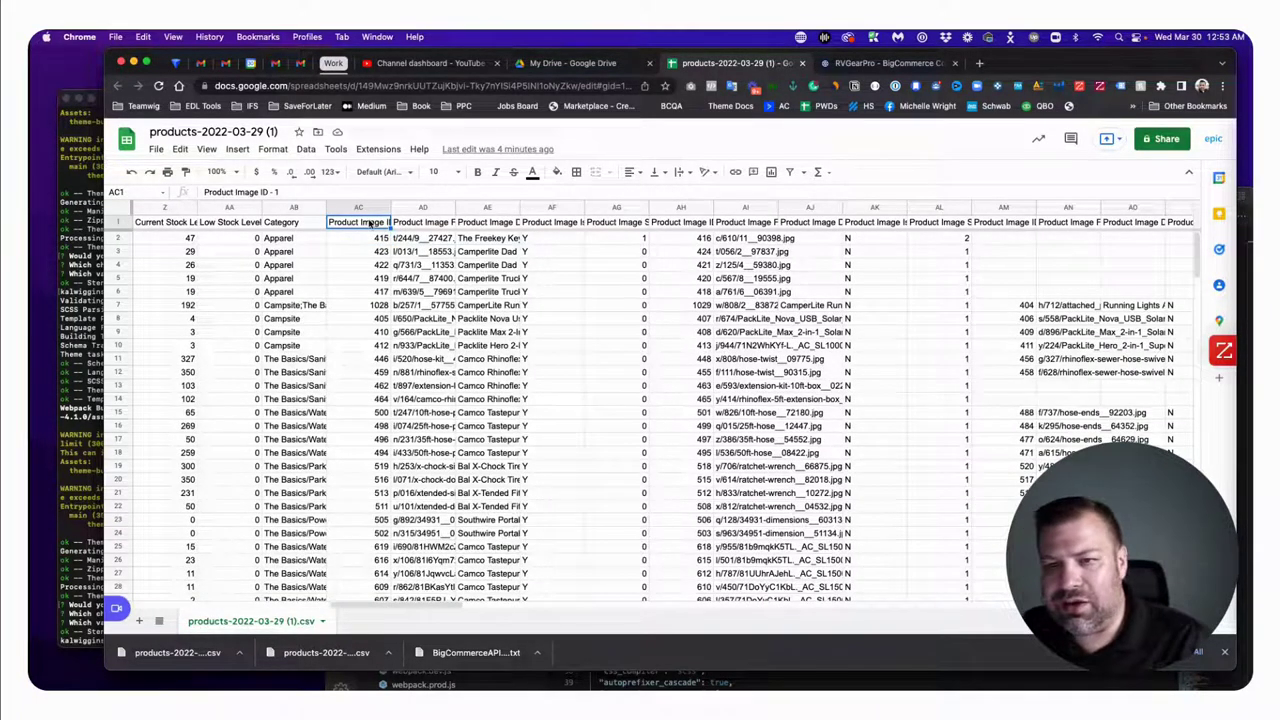
key(Right)
key(Right)
key(Right)
key(Right)
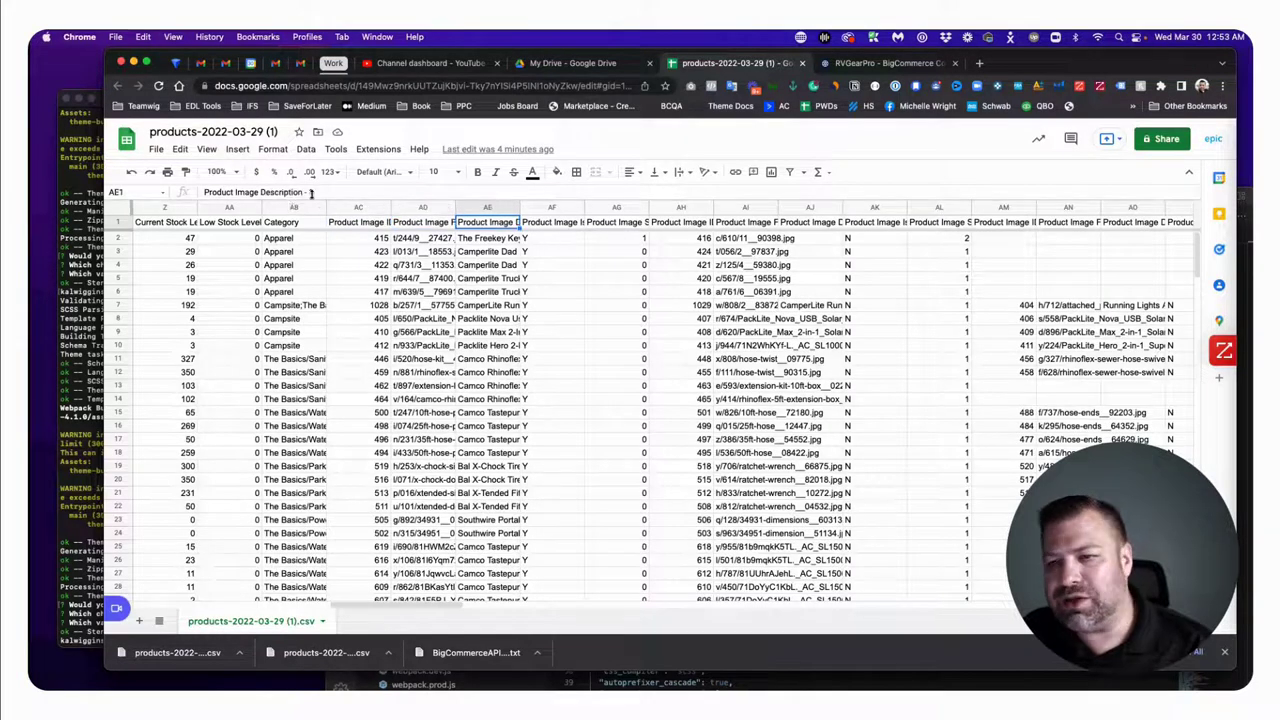
key(Right)
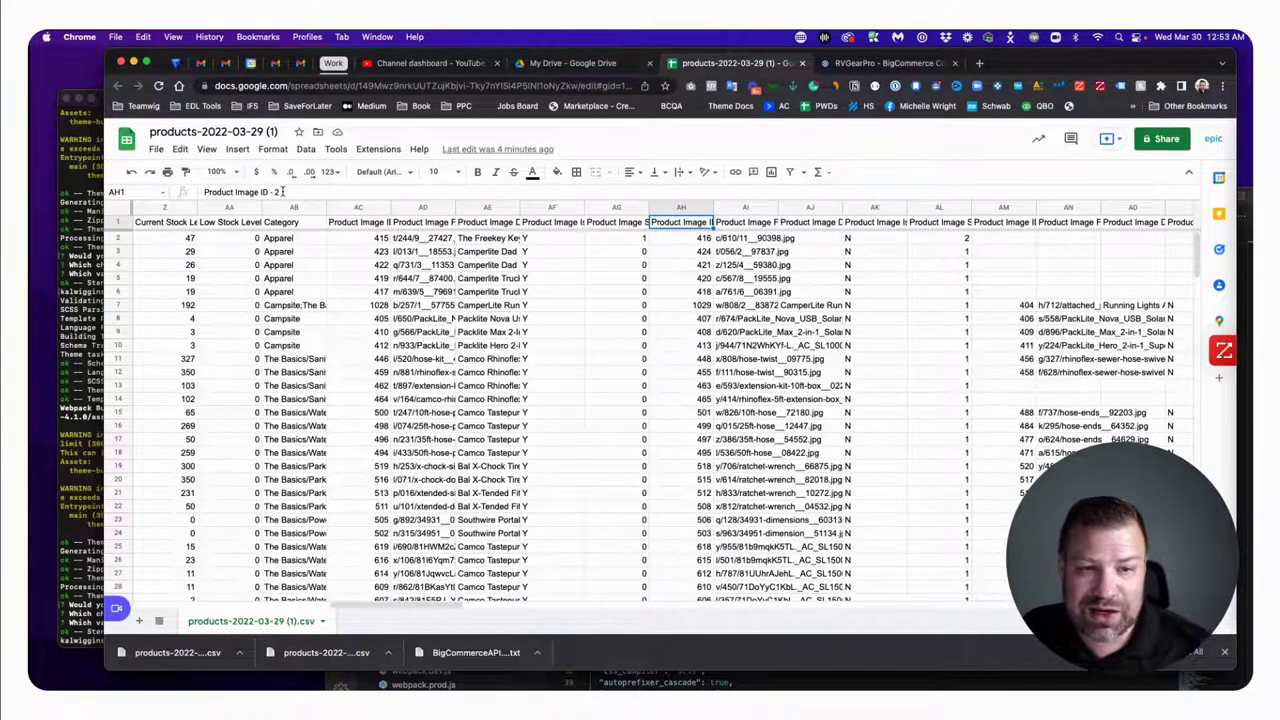
key(Right)
key(Right)
key(Right)
key(Right)
key(Right)
key(Right)
key(Right)
key(Right)
key(Right)
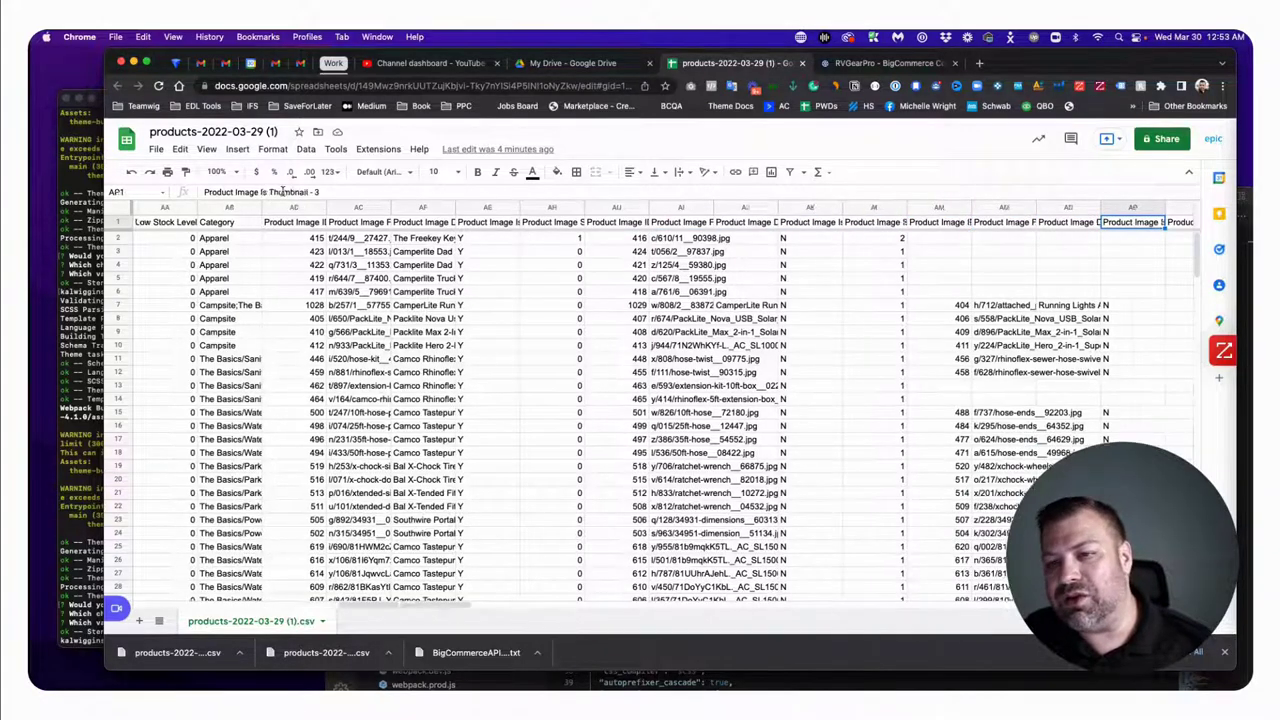
key(Right)
key(Right)
key(Right)
key(Right)
key(Right)
key(Right)
key(Right)
key(Right)
key(Right)
key(Right)
key(Right)
key(Right)
key(Right)
key(Right)
key(Right)
key(Right)
key(Right)
key(Right)
key(Right)
key(Right)
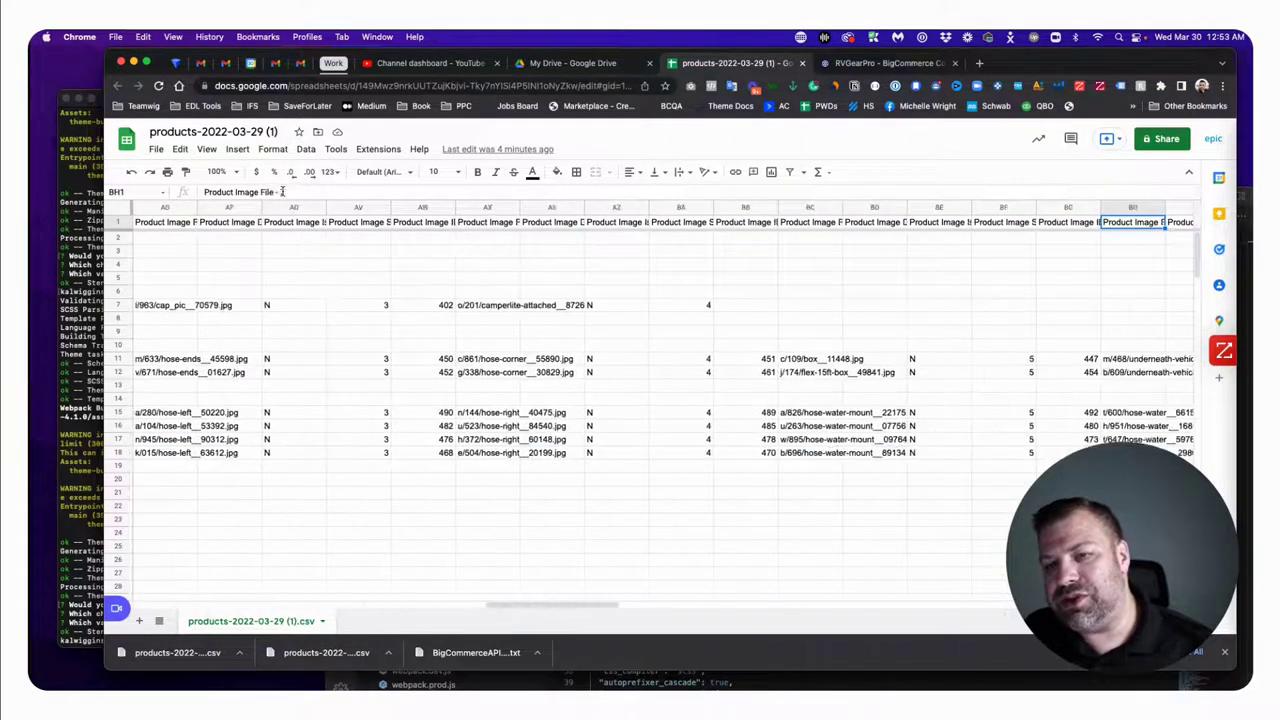
key(Right)
key(Right)
key(Right)
key(Right)
key(Right)
key(Right)
key(Right)
key(Right)
key(Right)
key(Right)
key(Right)
key(Right)
key(Right)
key(Right)
key(Right)
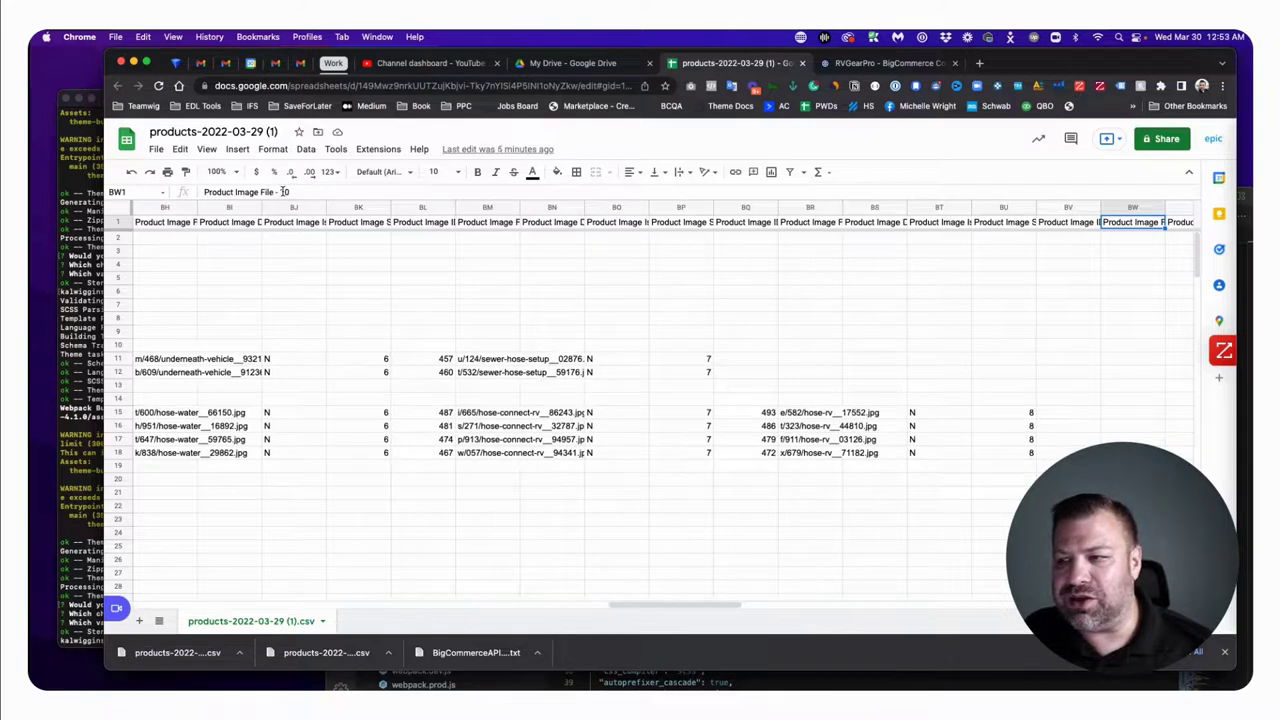
key(Right)
key(Right)
key(Right)
key(Right)
key(Right)
key(Right)
key(Right)
key(Right)
key(Right)
key(Right)
key(Right)
key(Right)
key(Right)
key(Right)
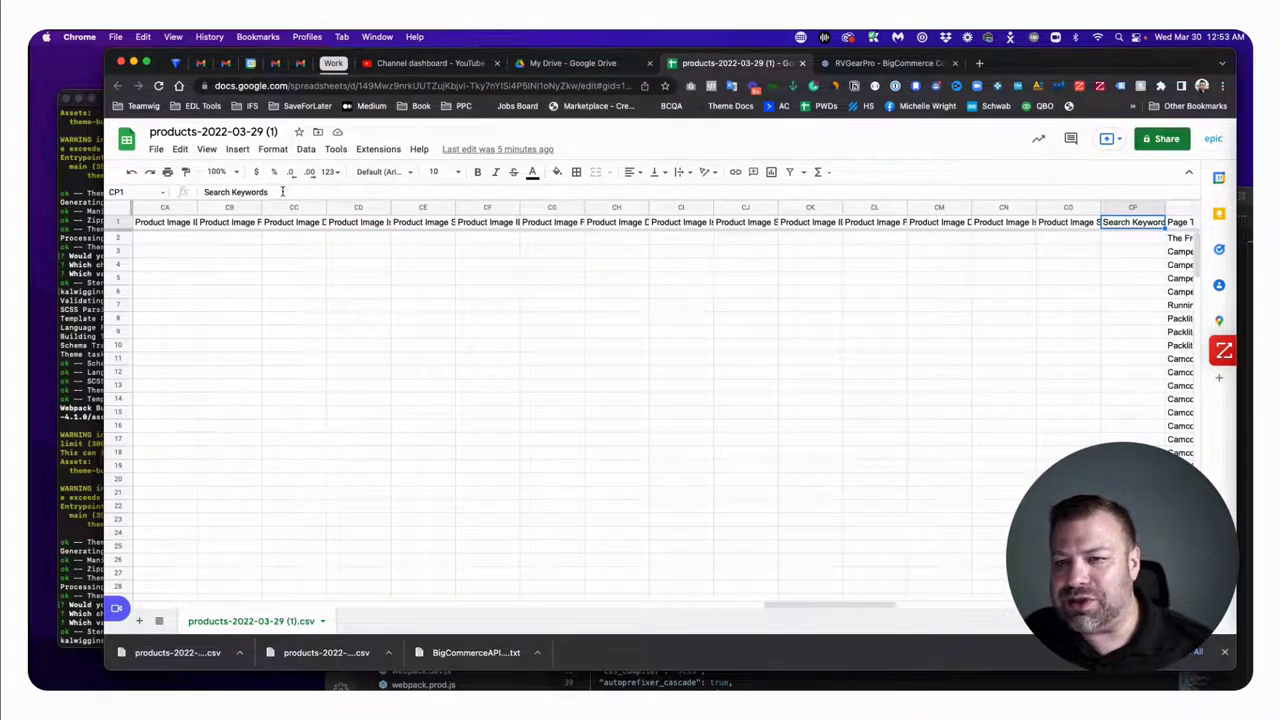
key(Right)
key(Right)
key(Right)
key(Right)
key(Right)
key(Right)
key(Right)
key(Right)
key(Right)
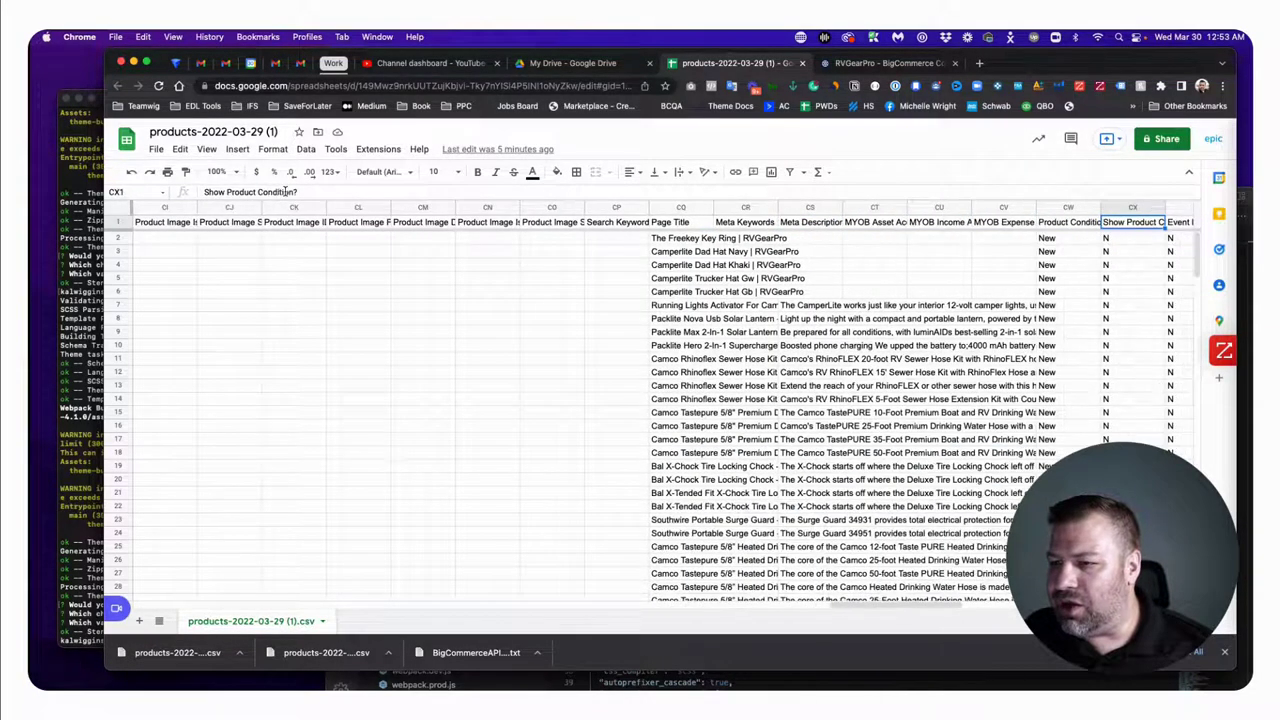
scroll(577, 198, right, 1)
click(371, 225)
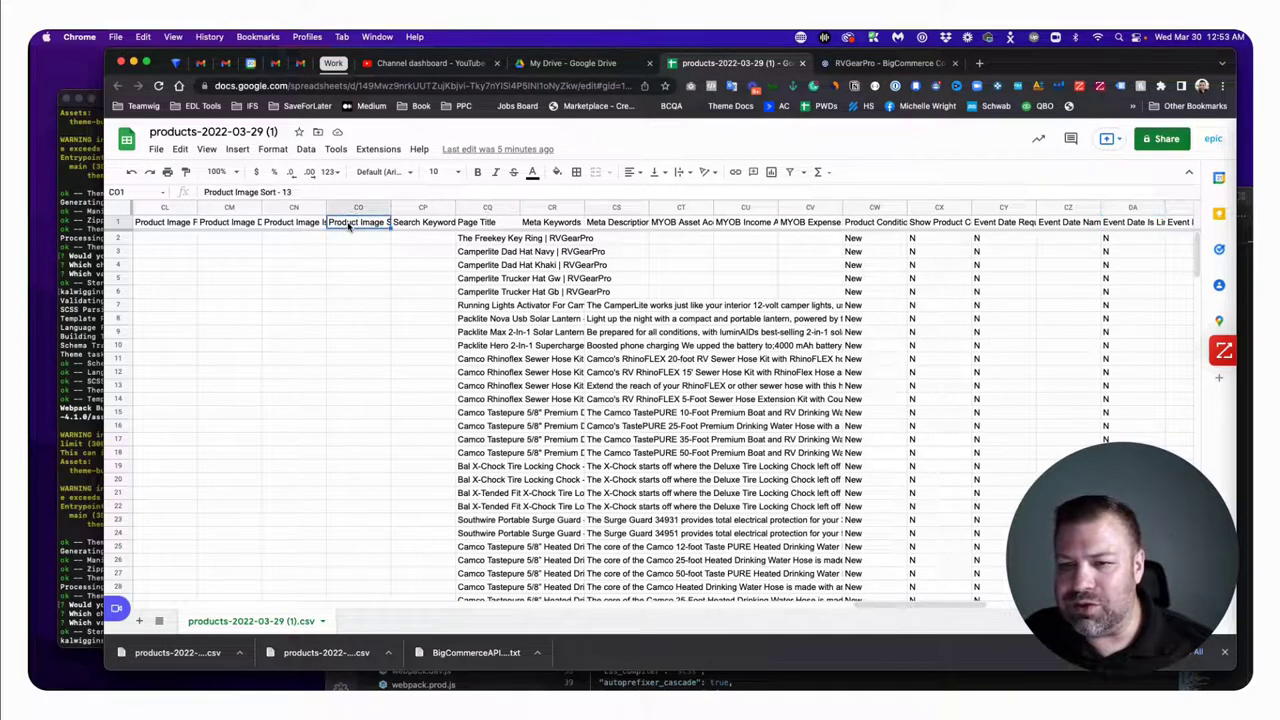
key(Right)
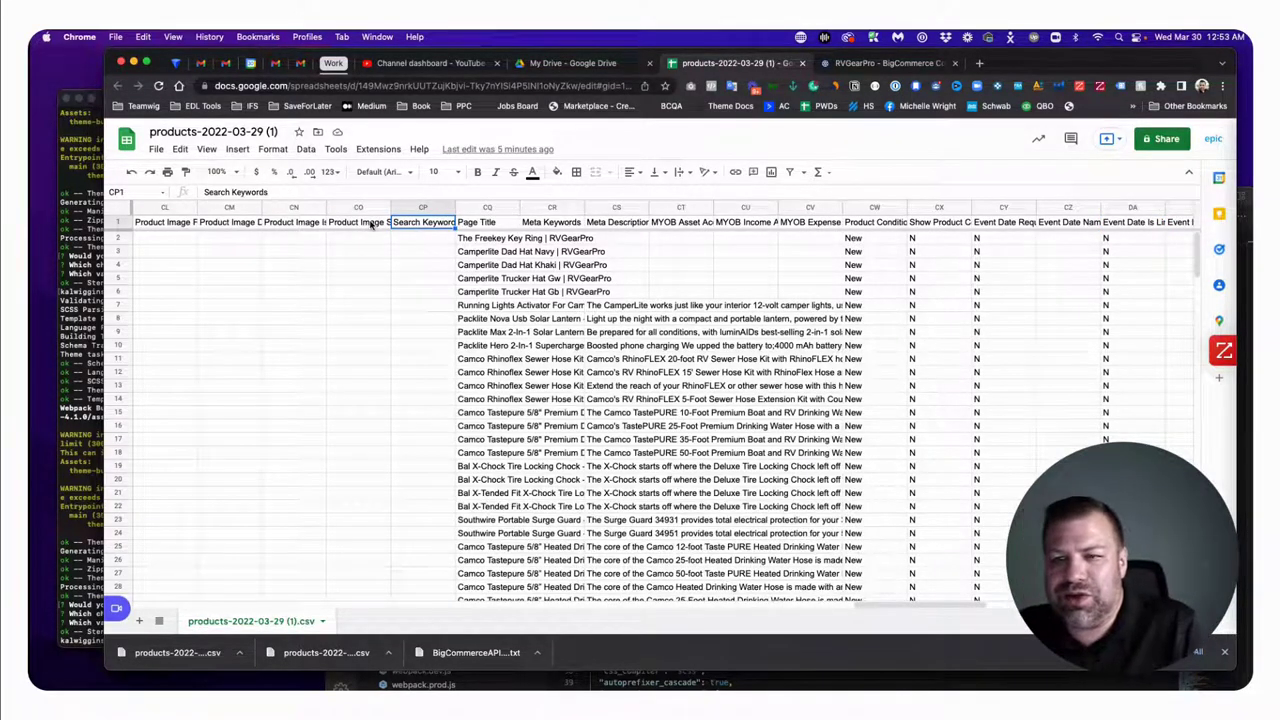
click(423, 240)
scroll(423, 243, left, 2)
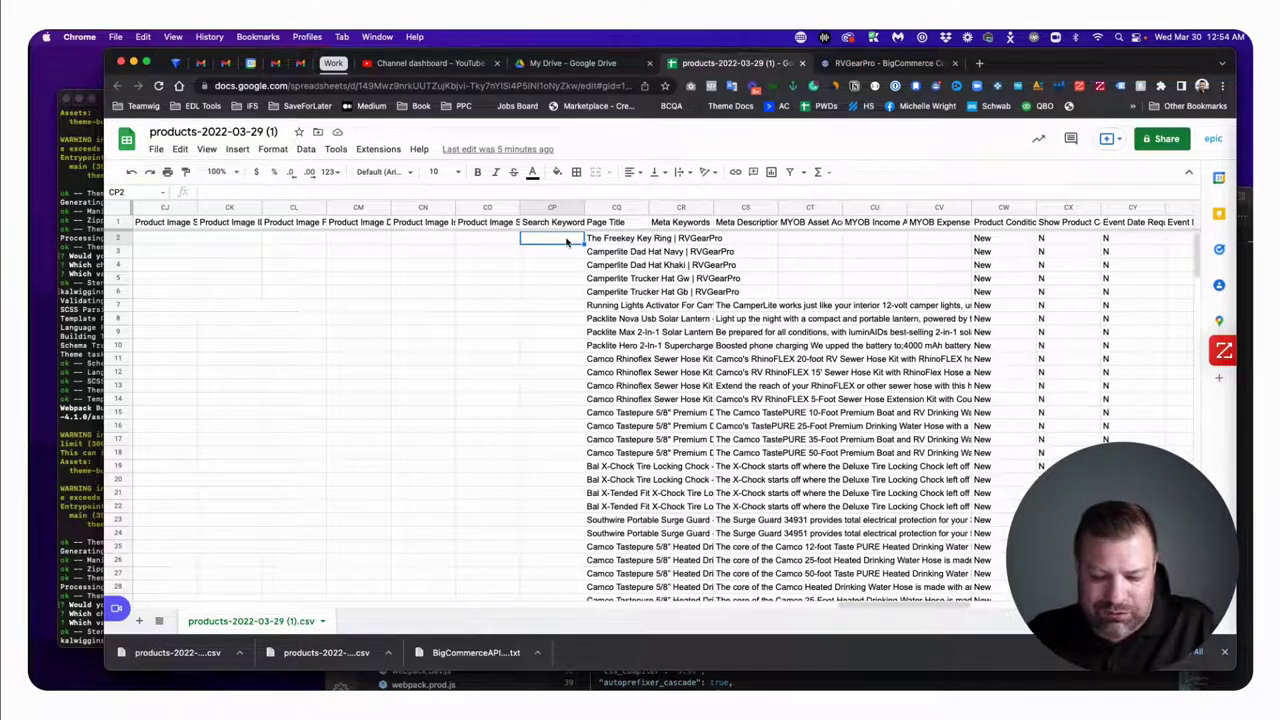
text(Fr)
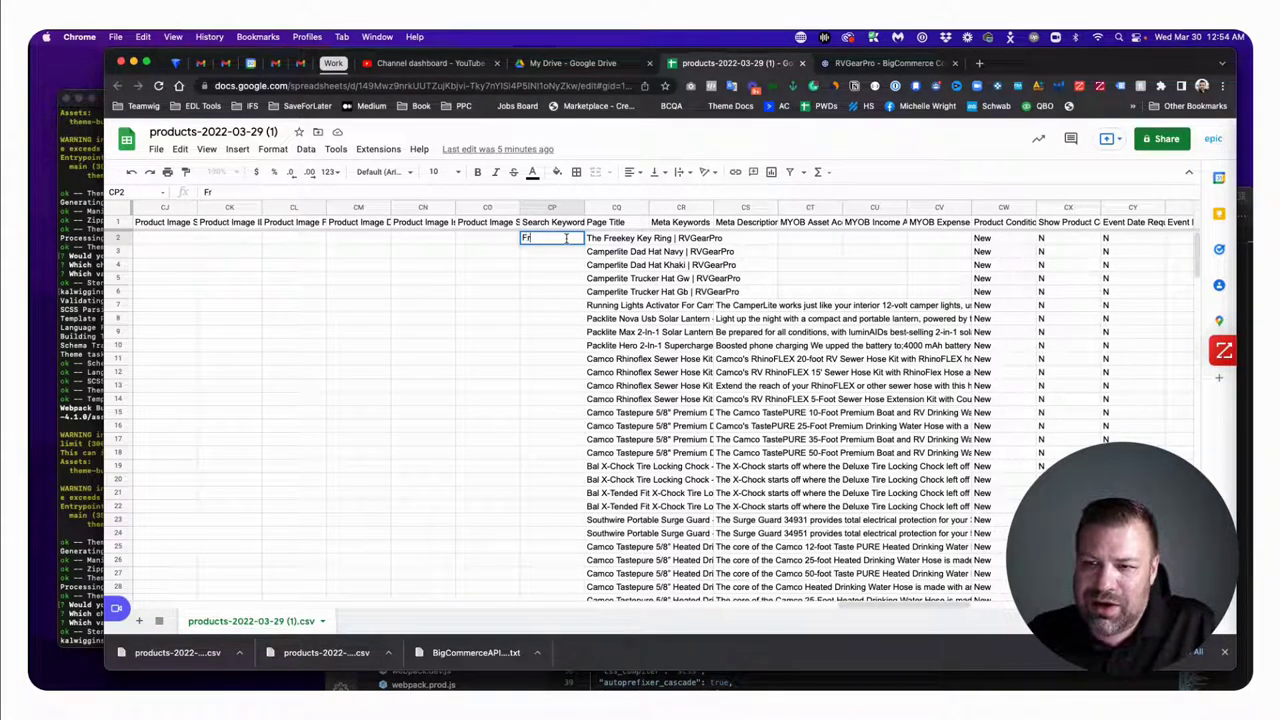
text(eaki)
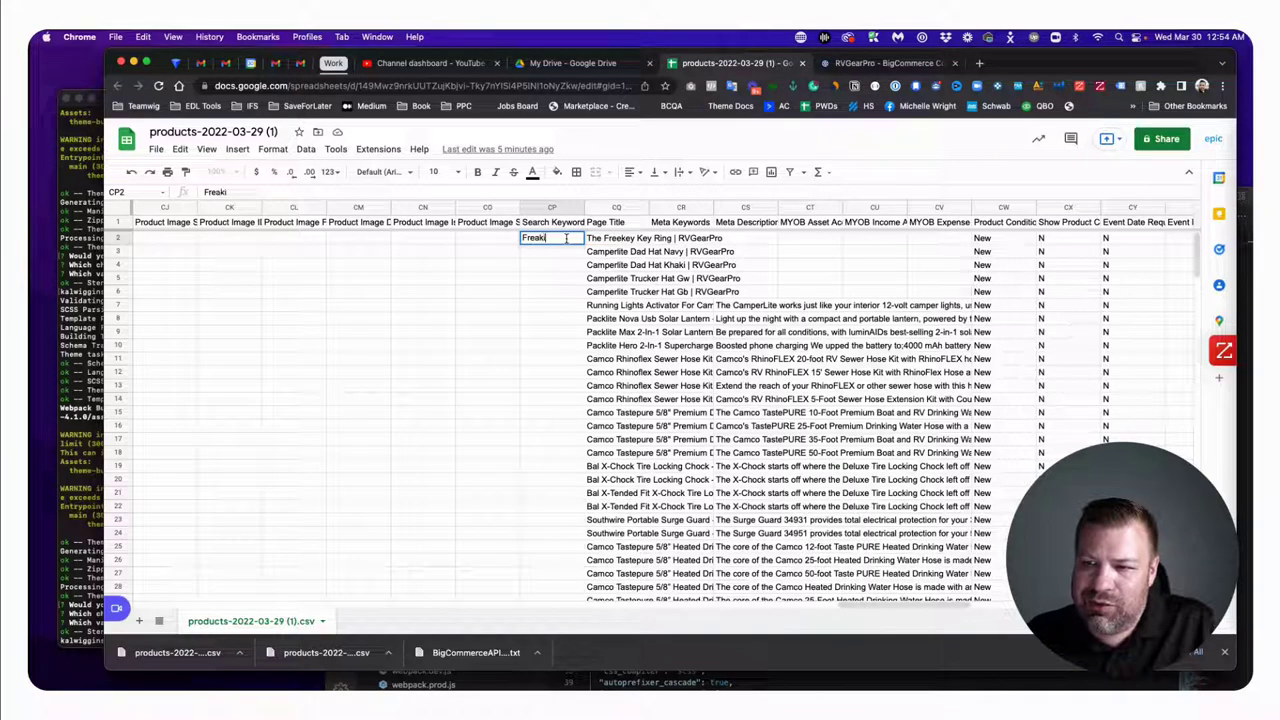
text(eRign)
key(BackSpace)
key(BackSpace)
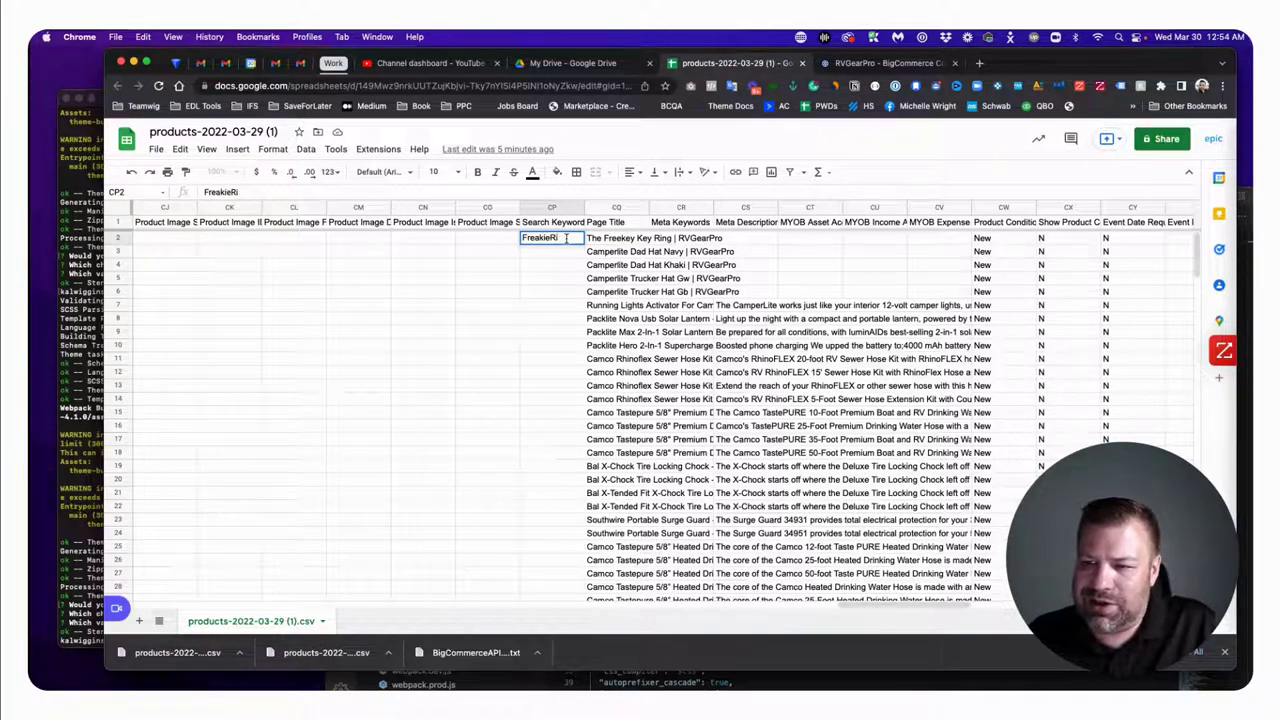
text(ng)
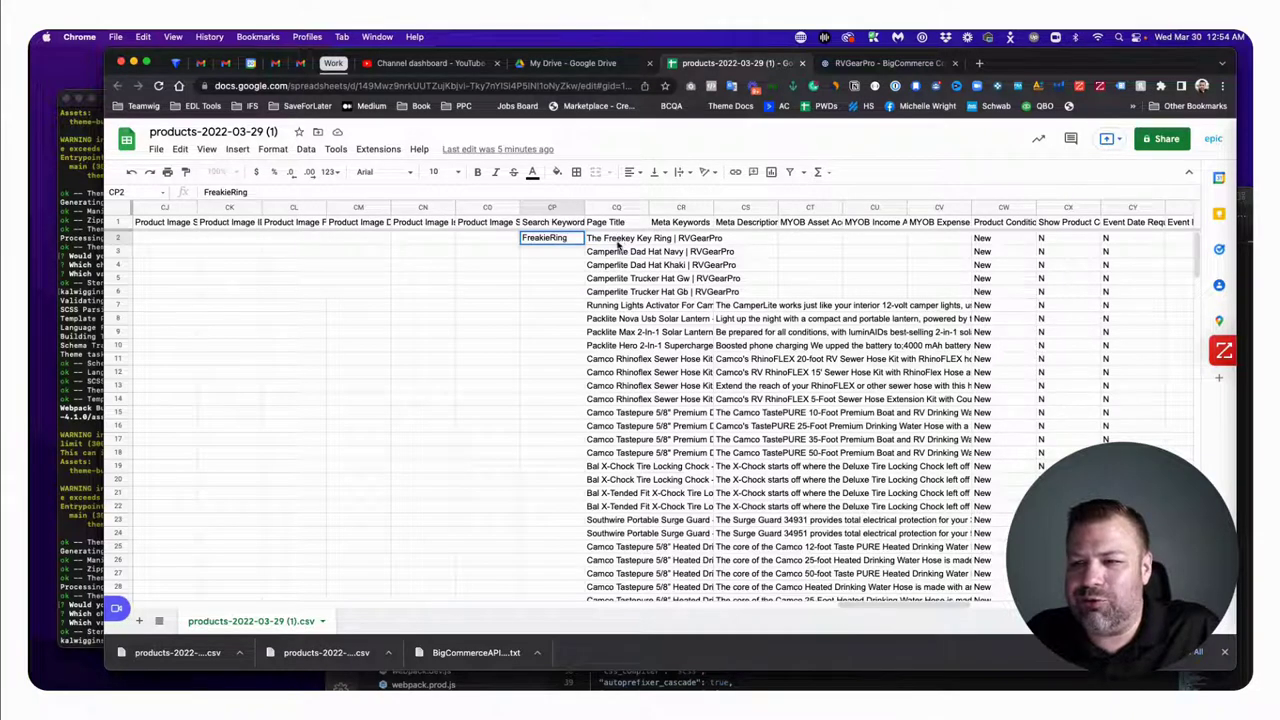
click(548, 238)
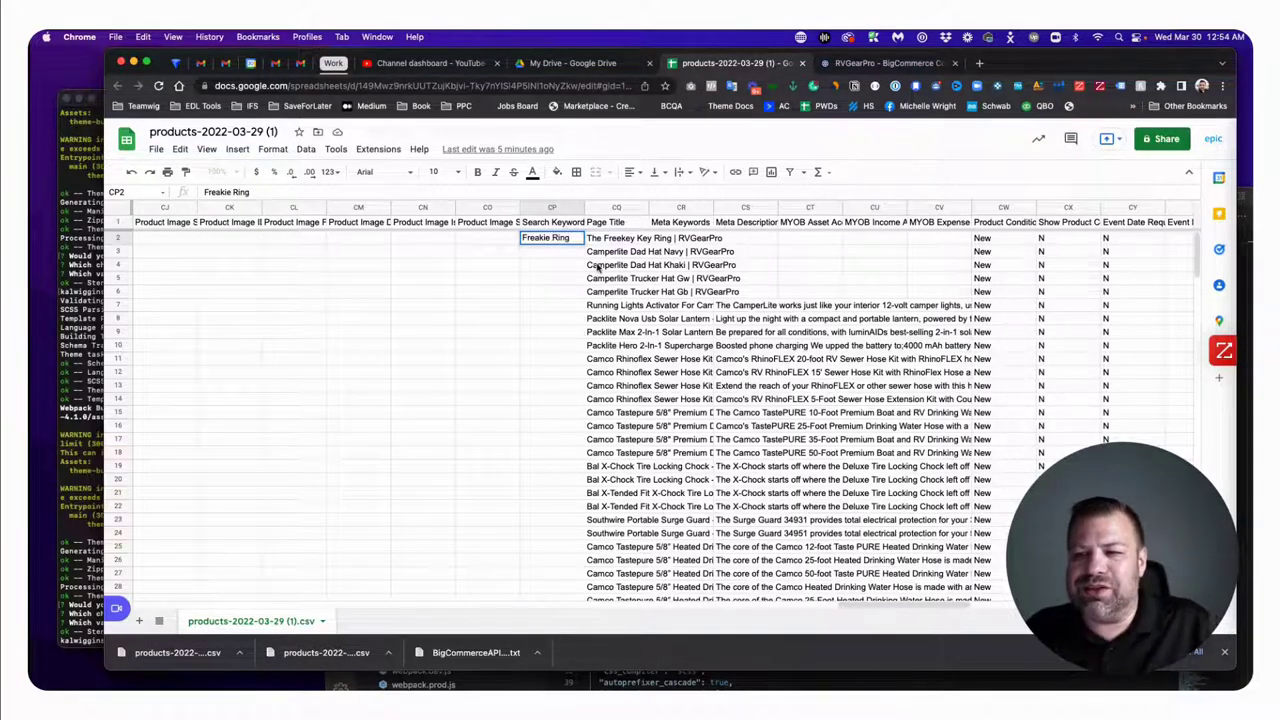
key(BackSpace)
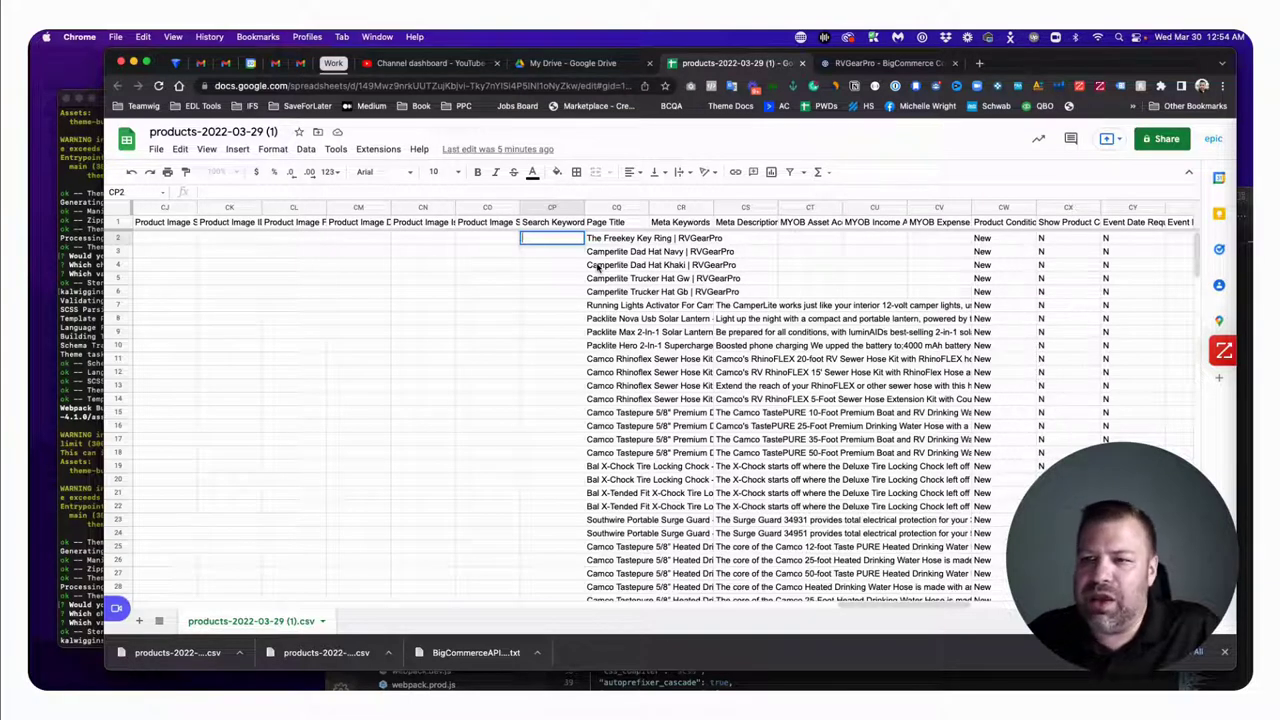
key(Return)
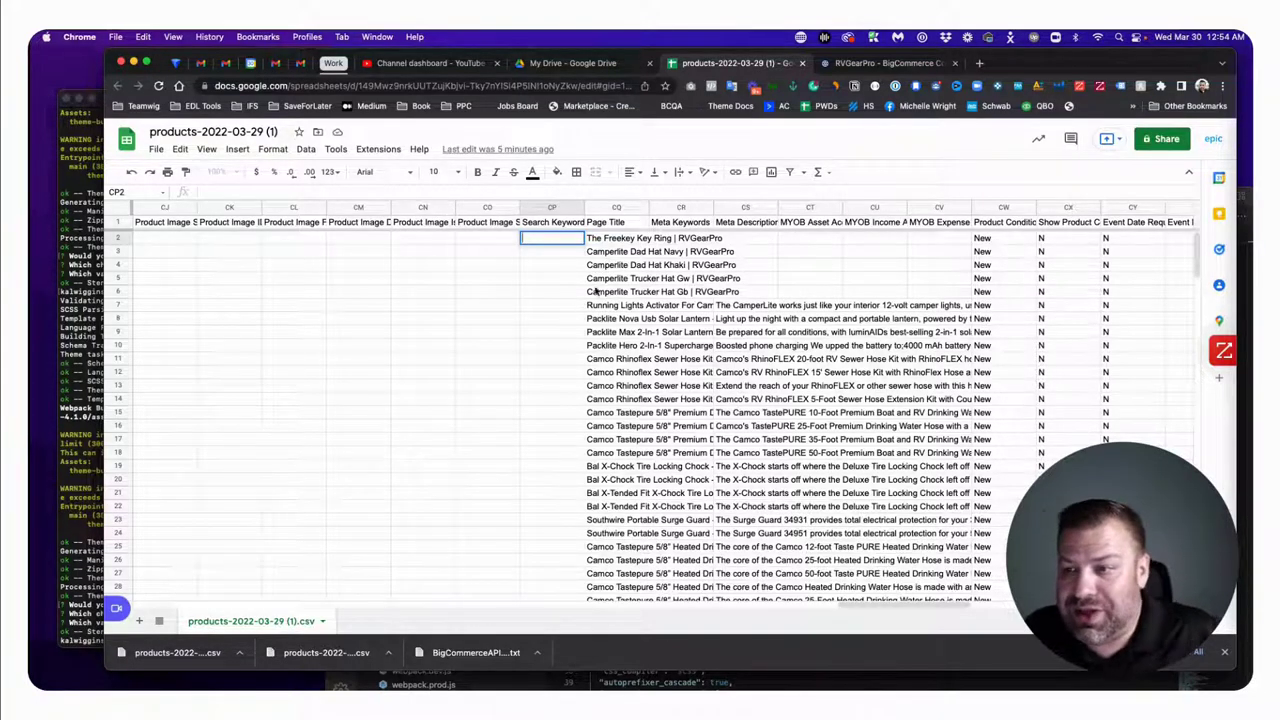
click(610, 224)
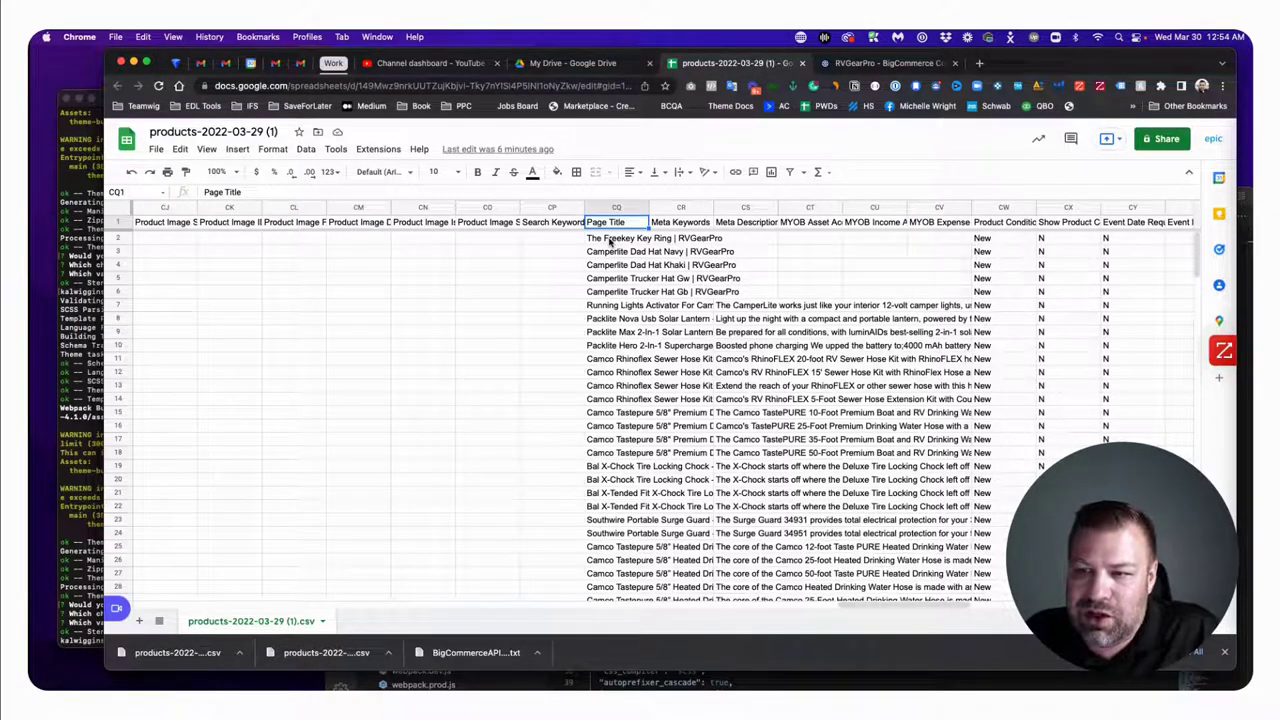
click(688, 223)
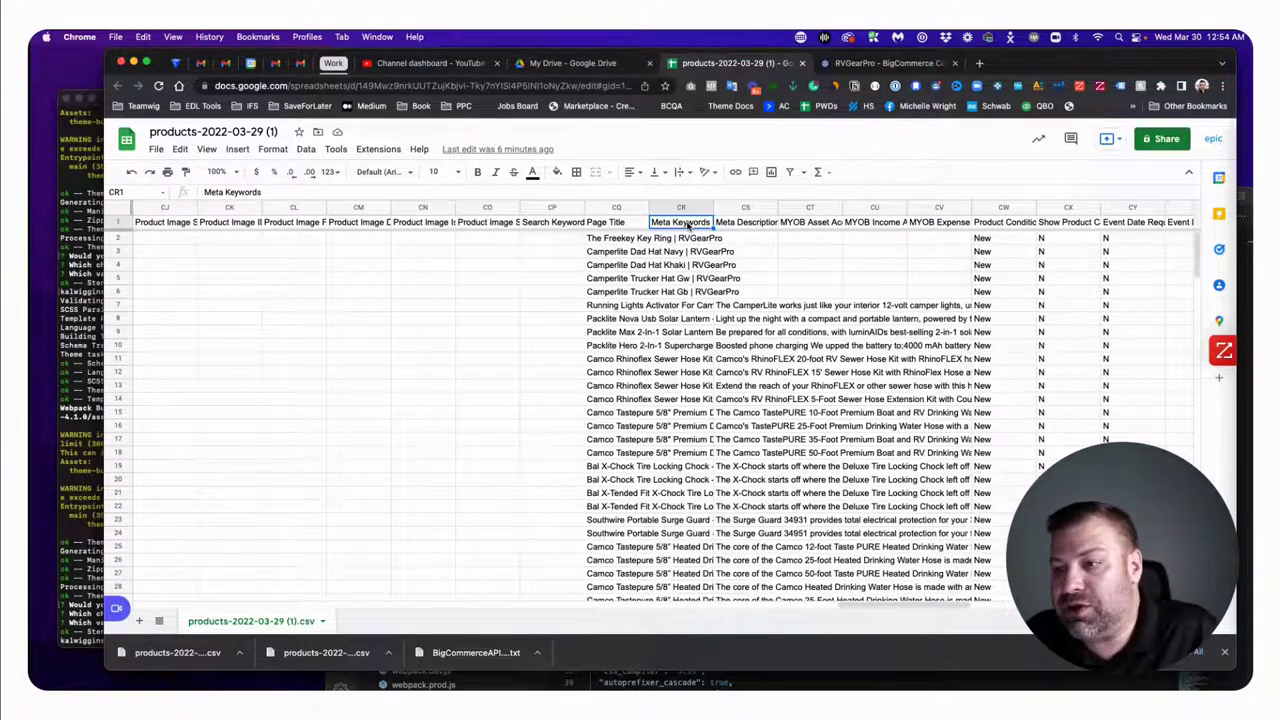
click(755, 224)
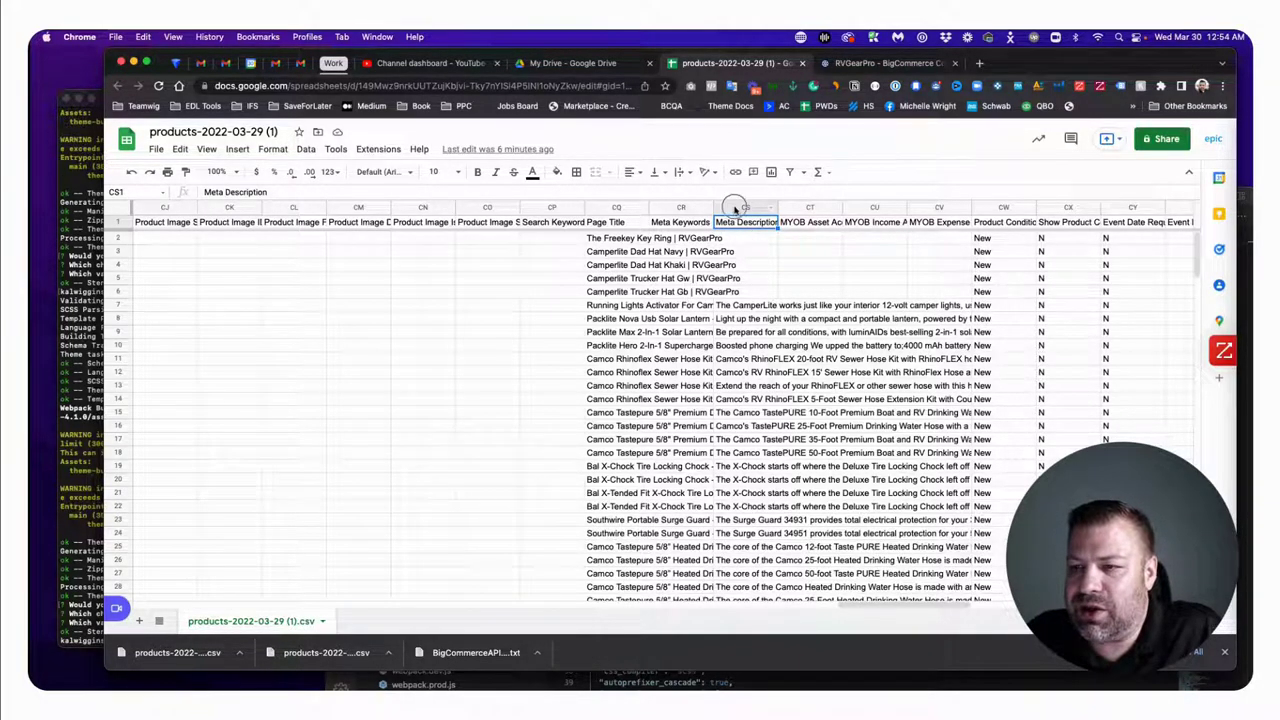
drag(735, 207, 612, 207)
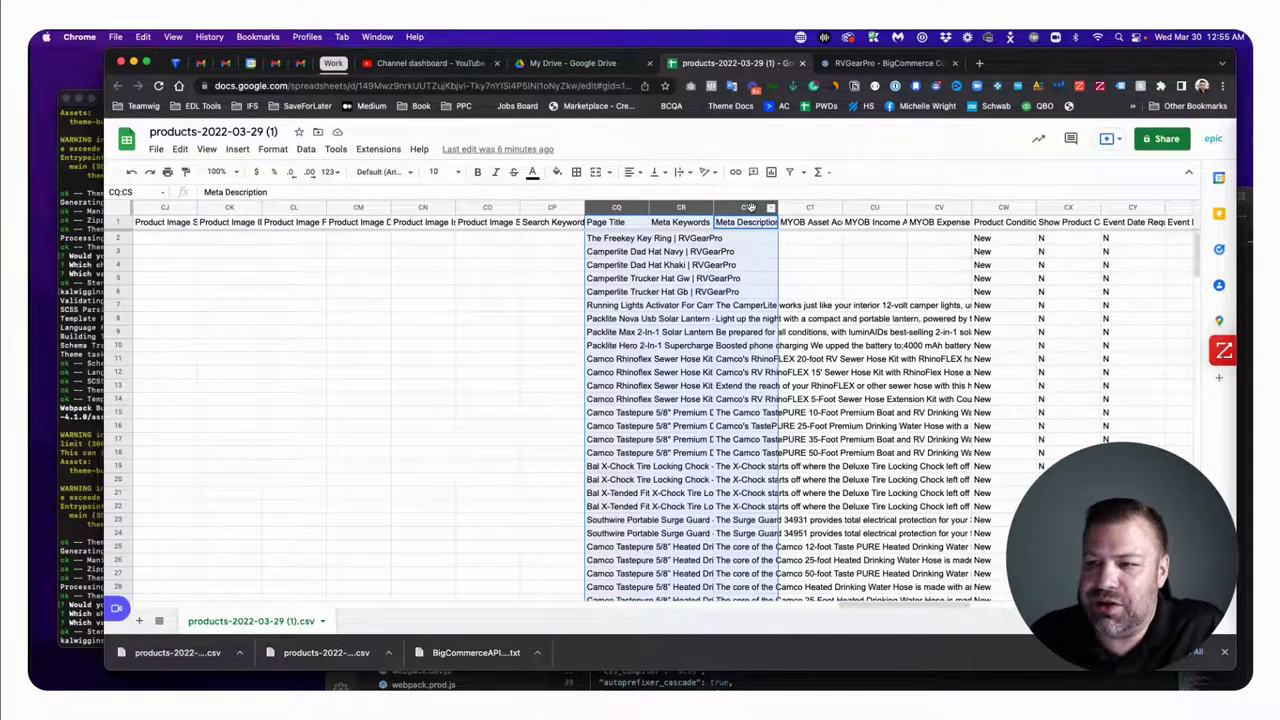
scroll(748, 238, right, 2)
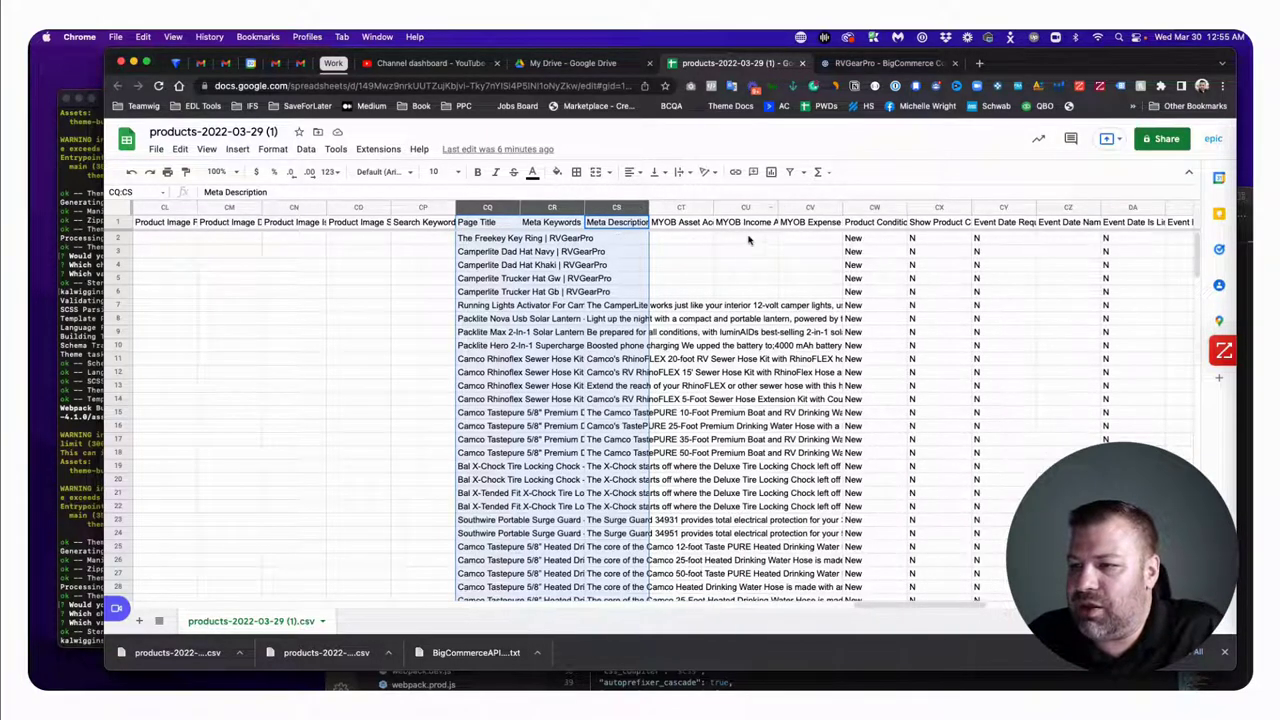
click(692, 222)
drag(697, 222, 800, 224)
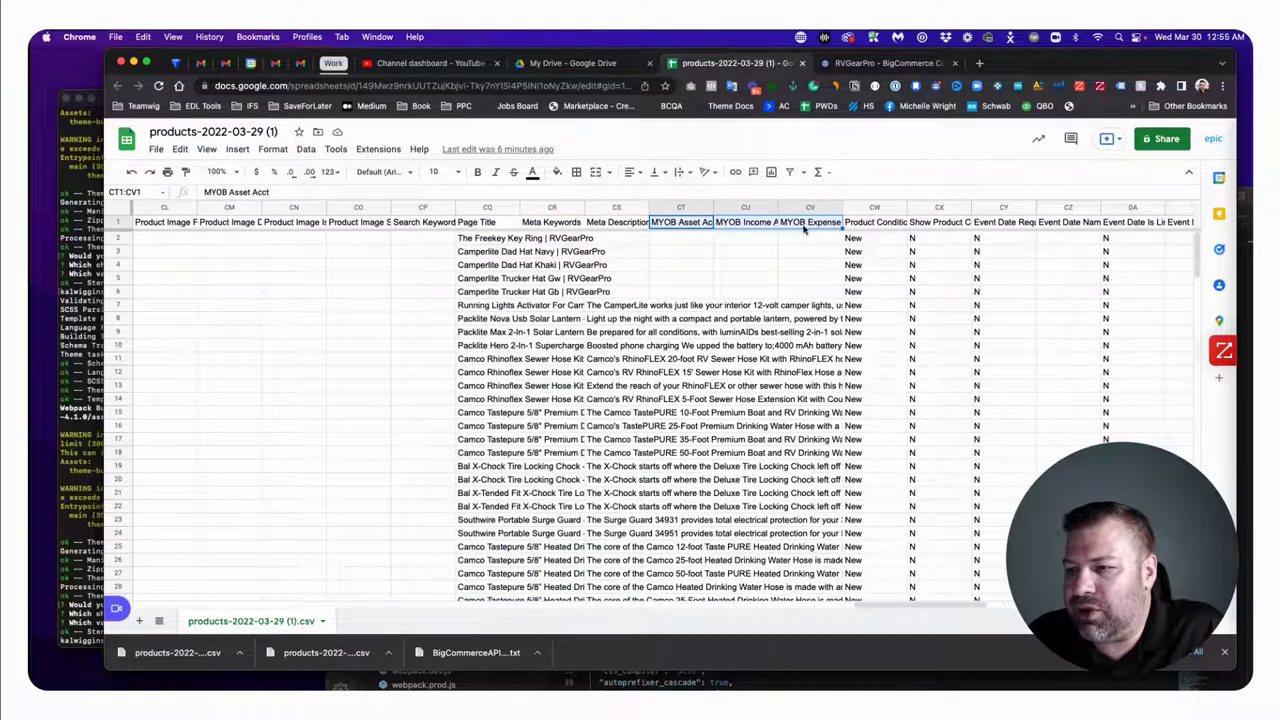
scroll(803, 228, right, 3)
scroll(803, 228, right, 1)
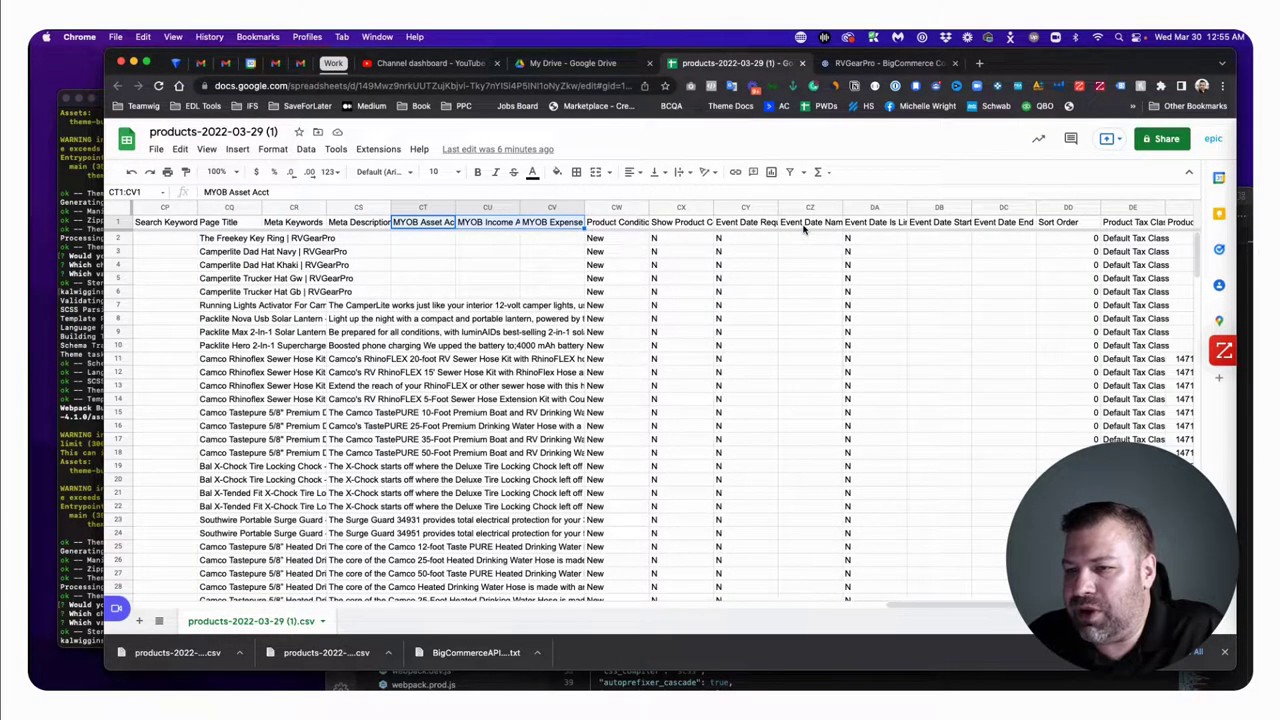
drag(423, 207, 547, 207)
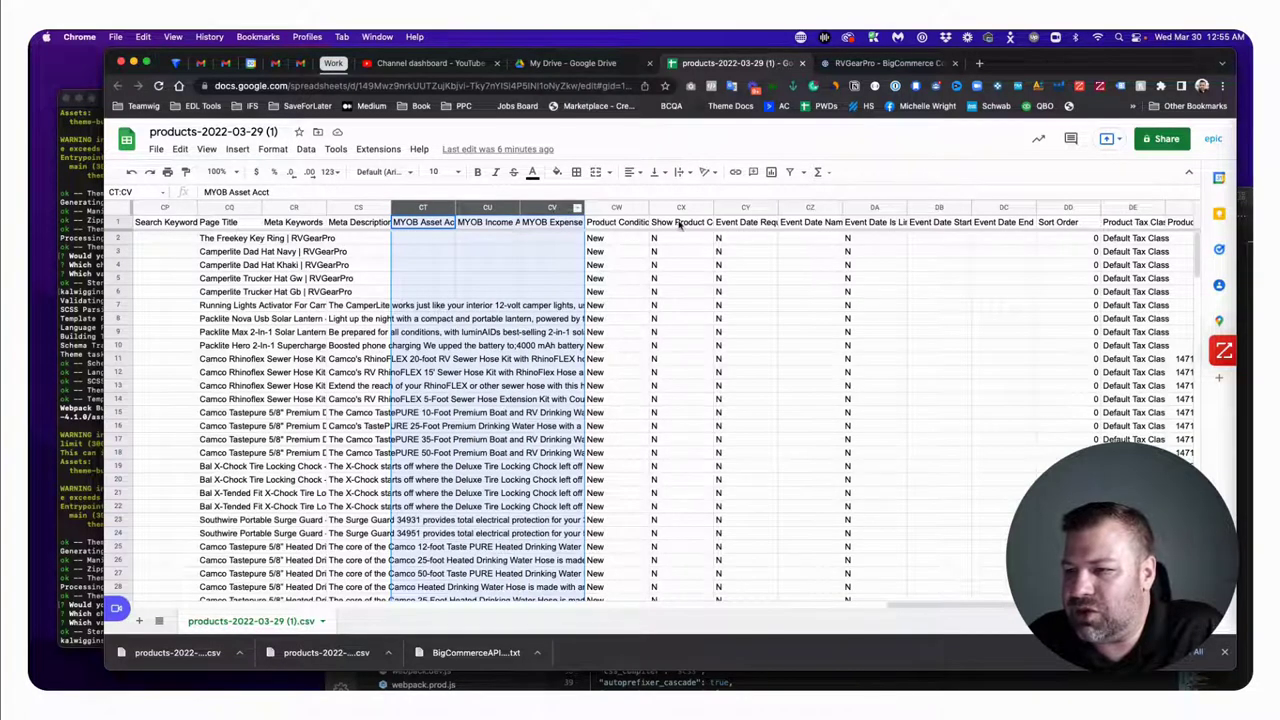
scroll(679, 225, right, 2)
click(475, 222)
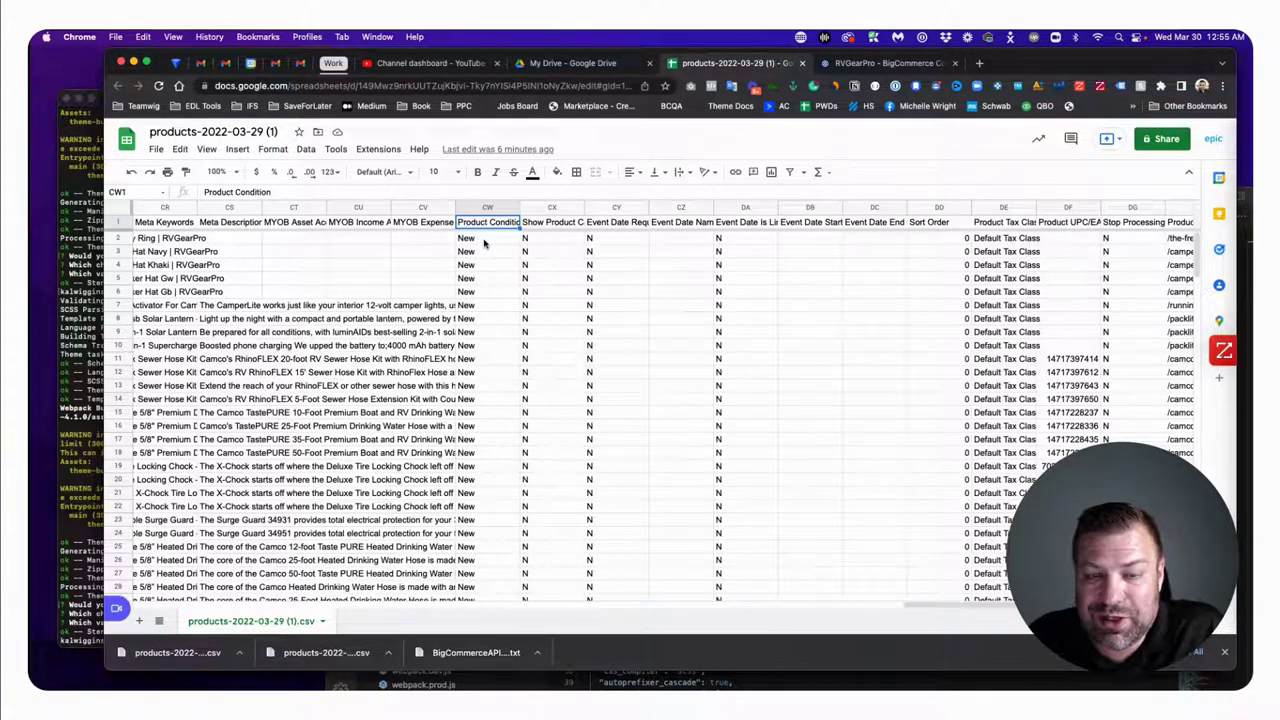
click(565, 224)
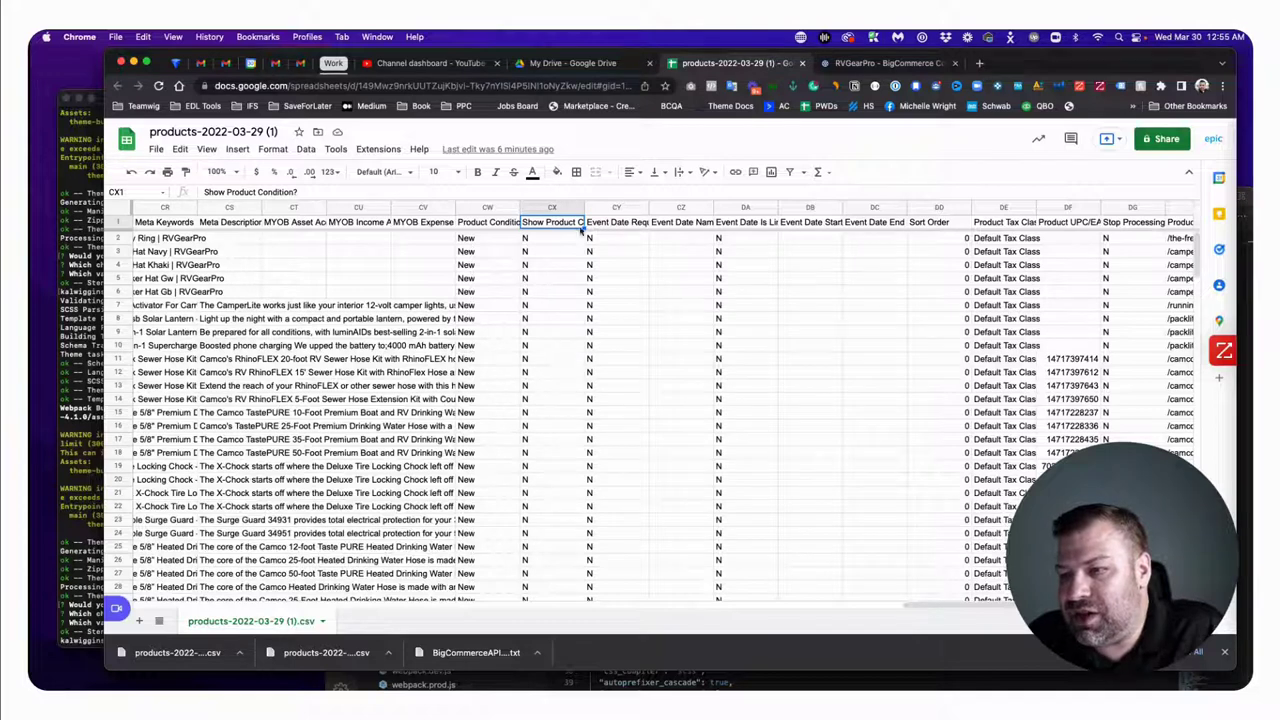
drag(470, 240, 955, 237)
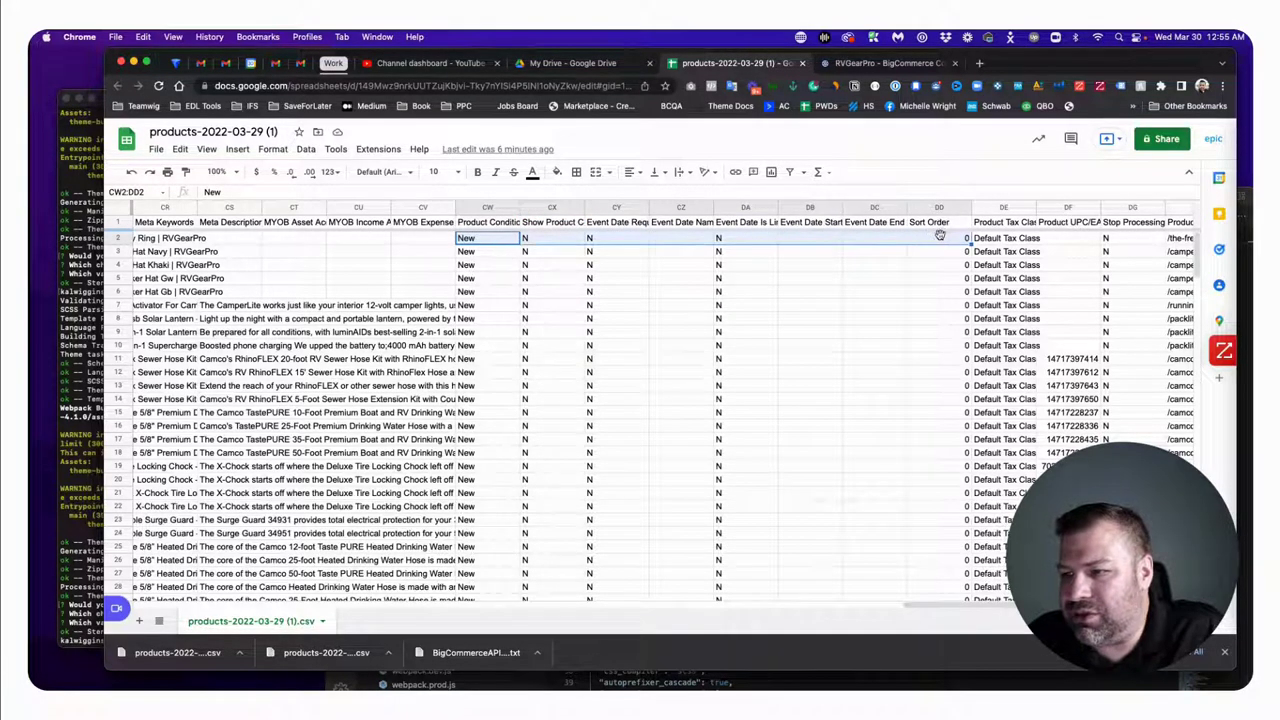
scroll(920, 348, right, 5)
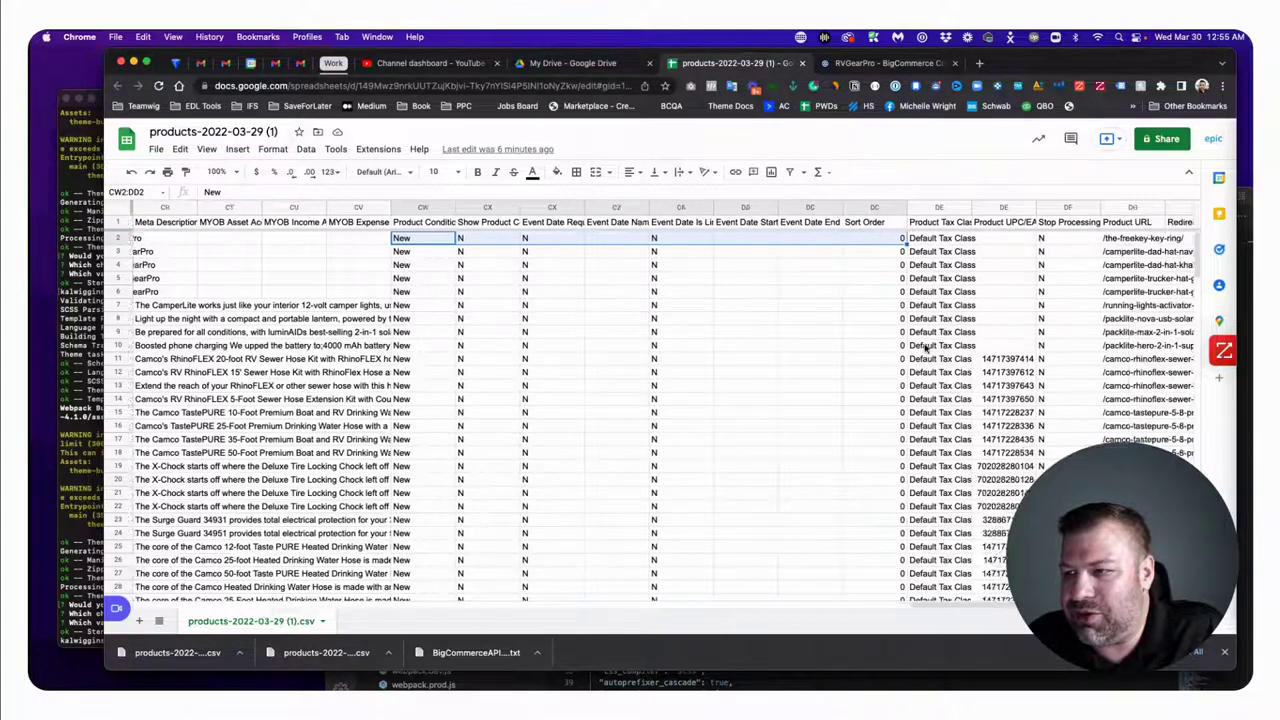
scroll(900, 362, right, 3)
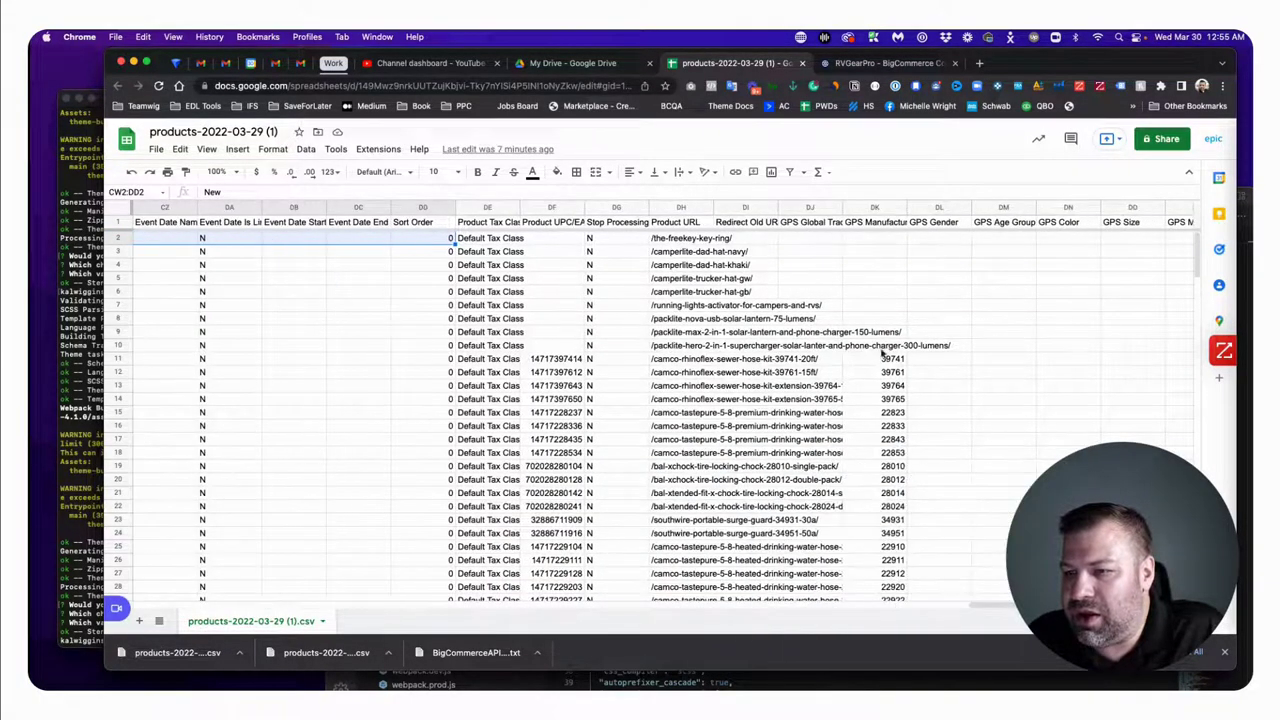
drag(483, 240, 600, 240)
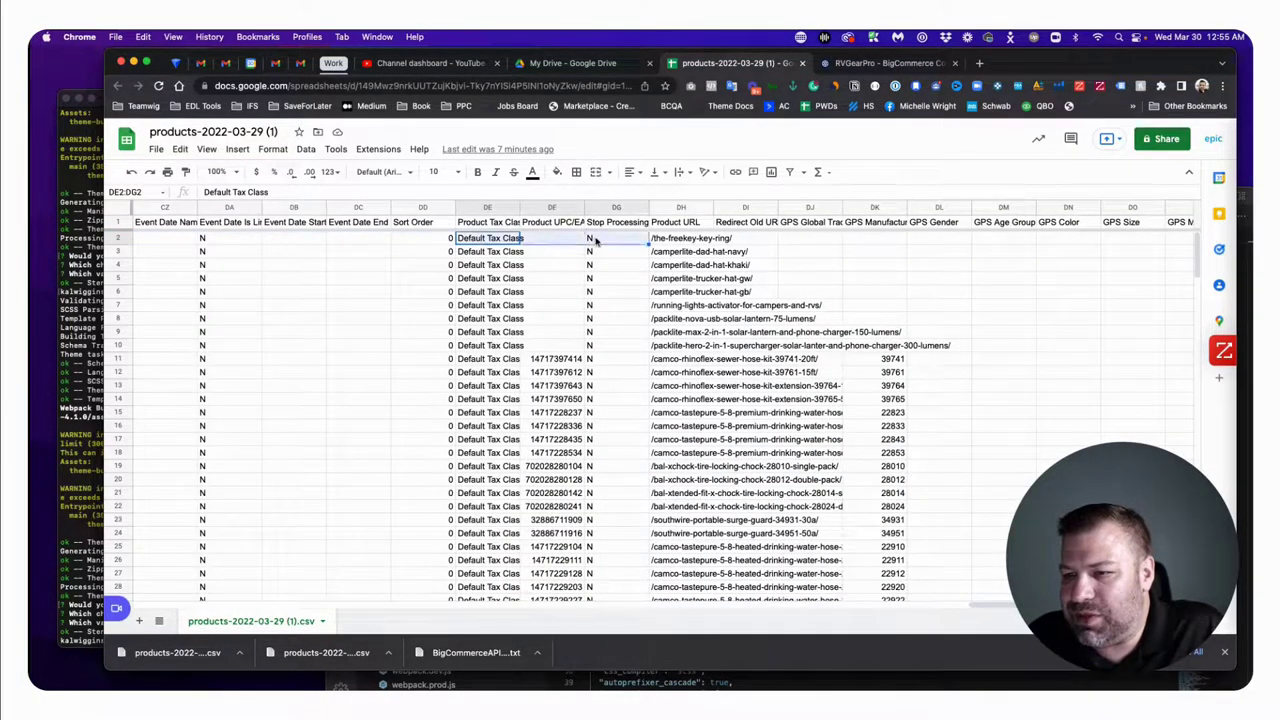
click(543, 222)
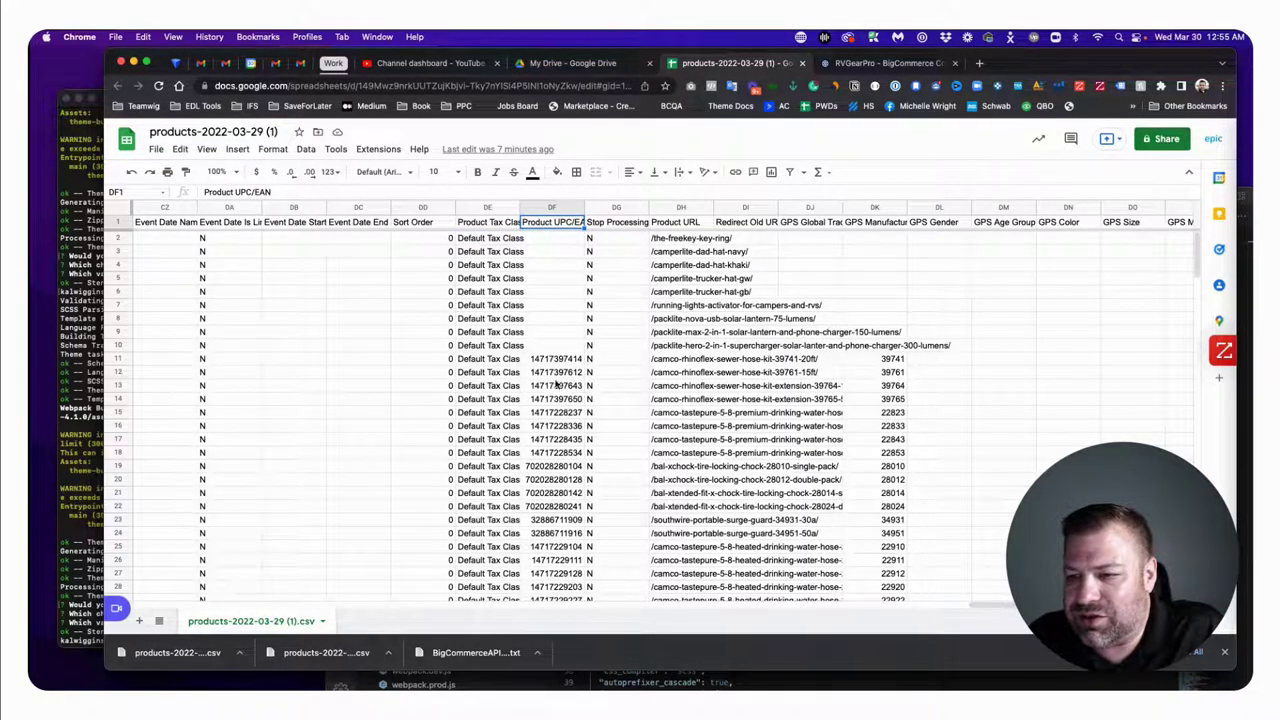
scroll(620, 350, right, 2)
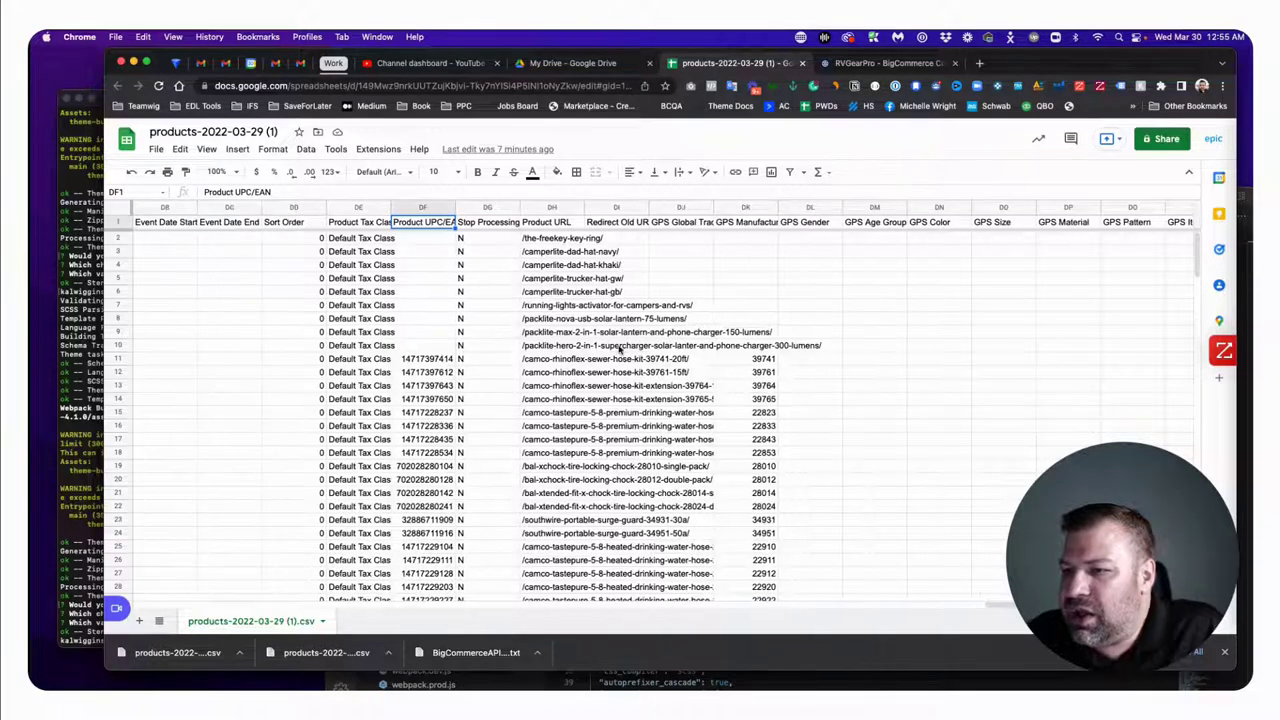
click(546, 222)
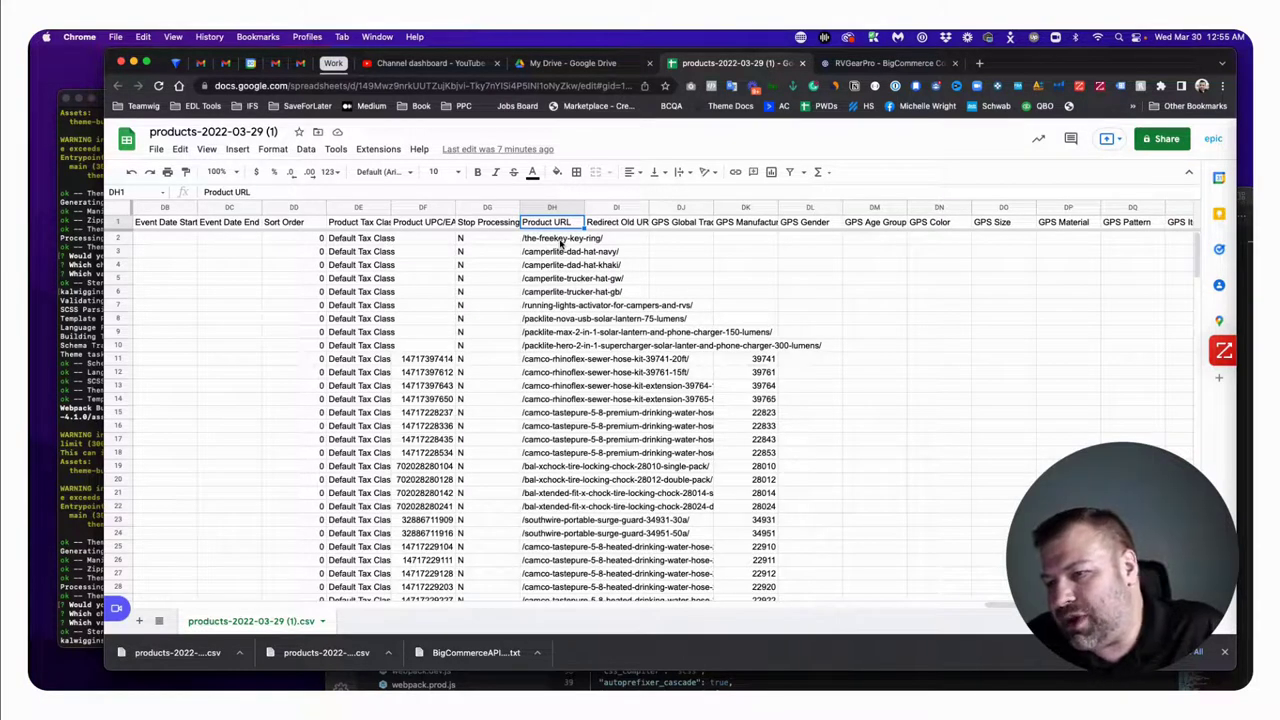
scroll(562, 243, left, 1)
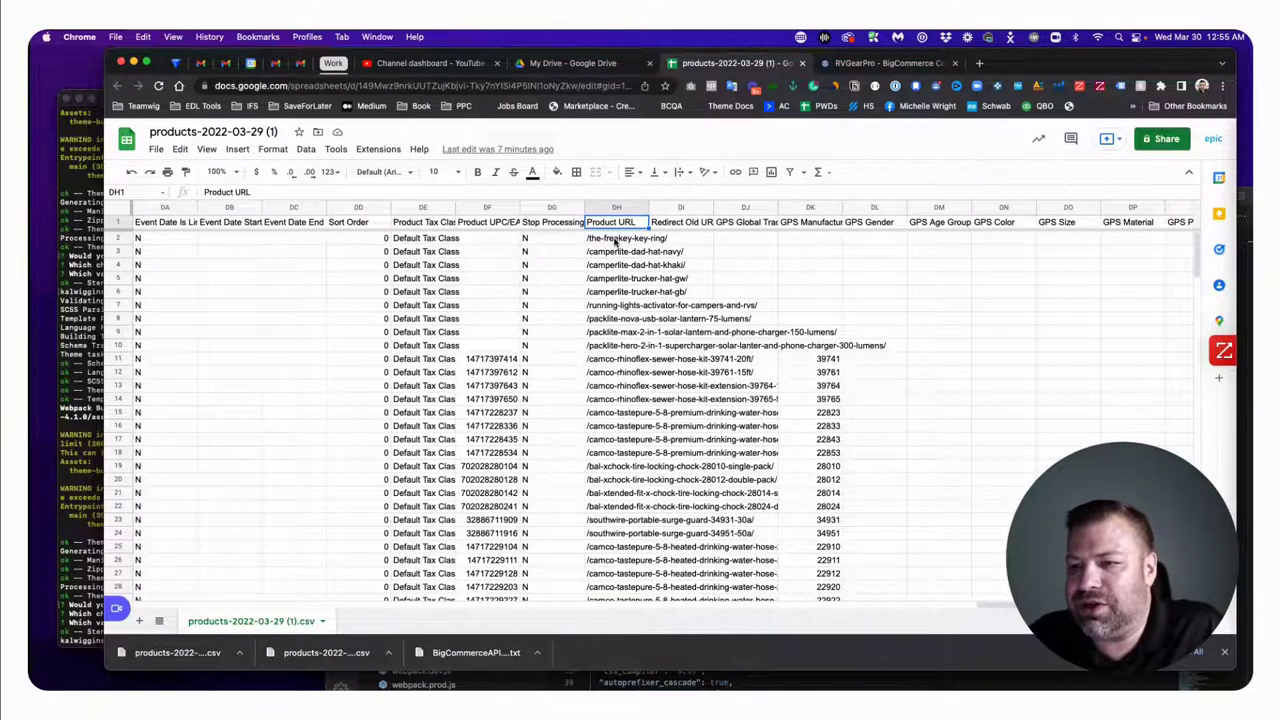
scroll(615, 242, right, 3)
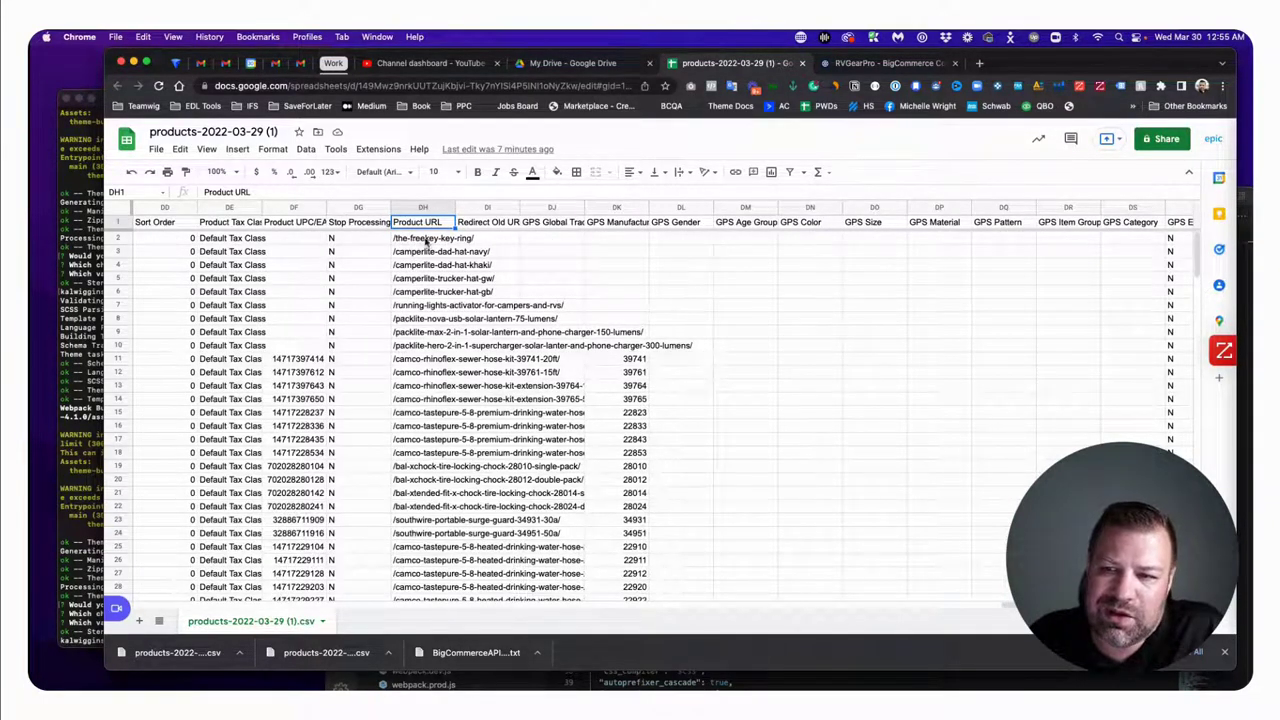
click(489, 222)
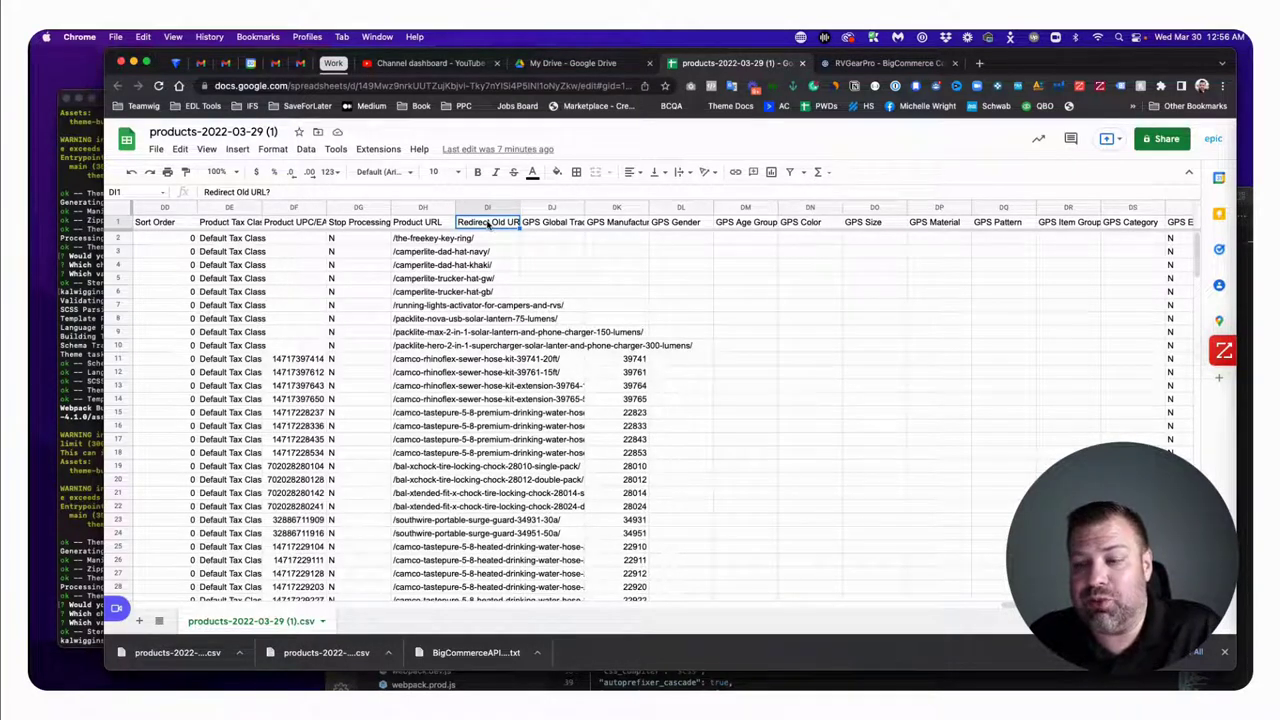
click(426, 239)
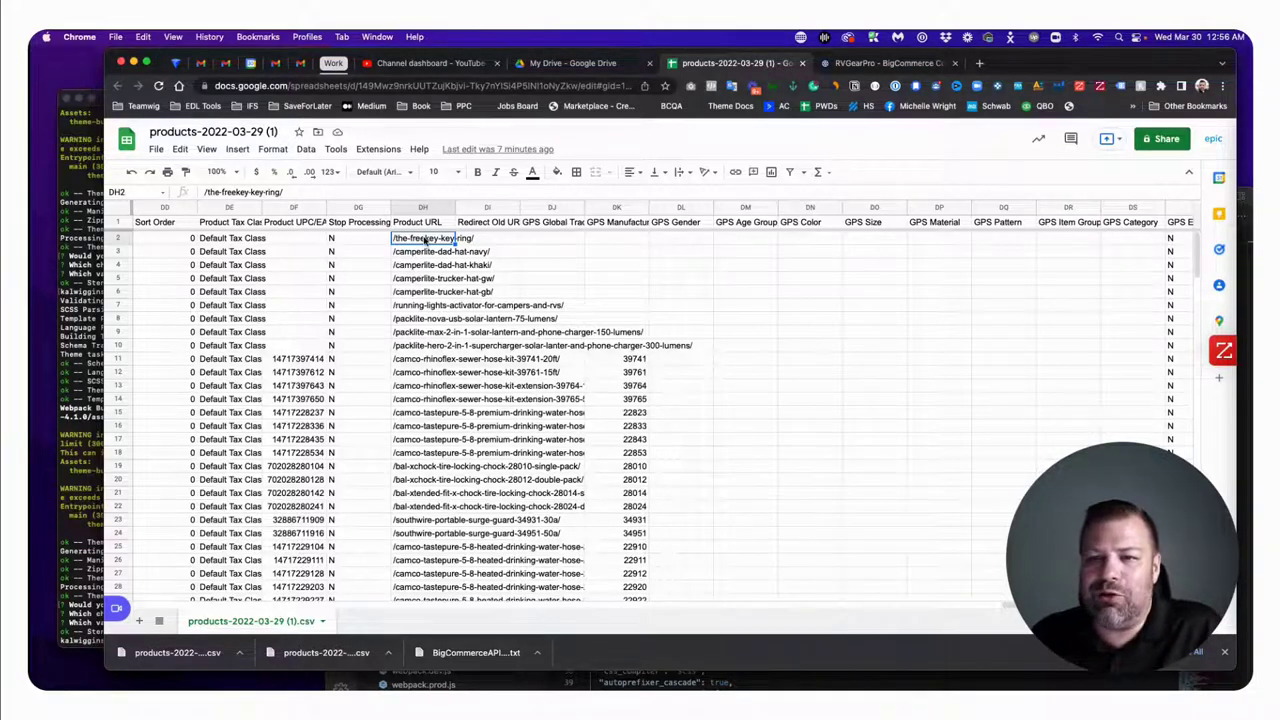
click(507, 224)
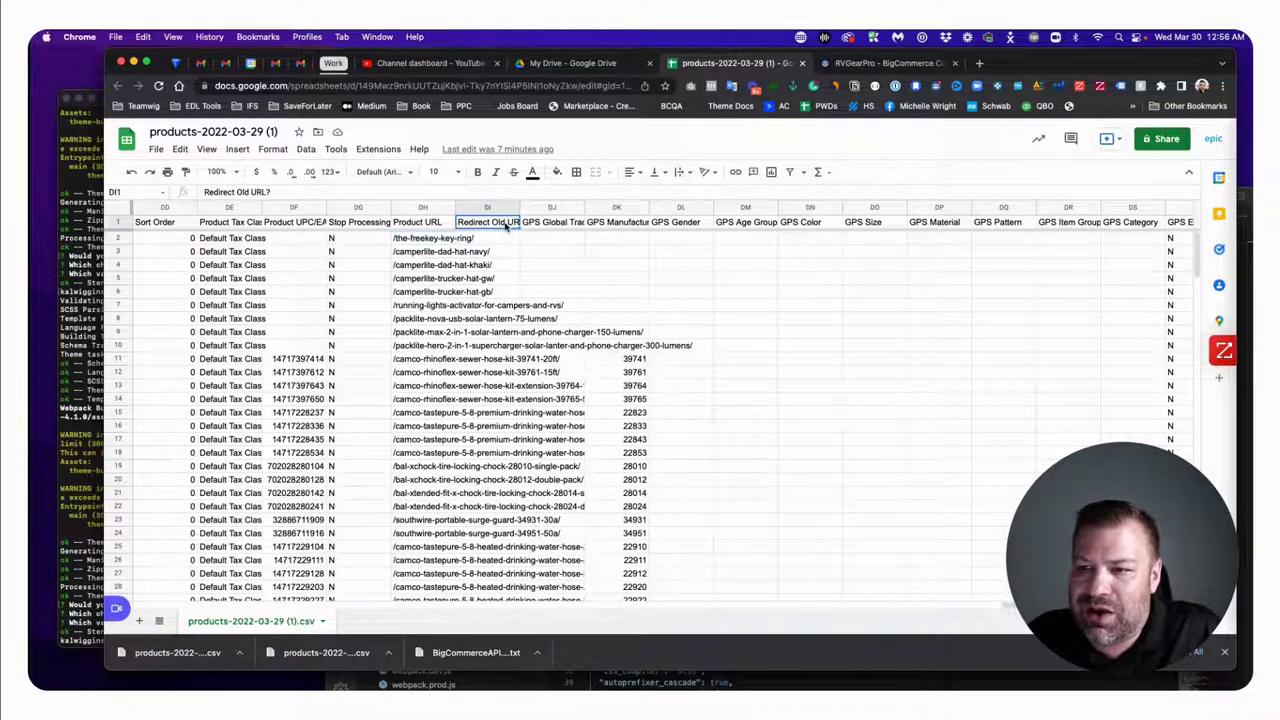
click(503, 242)
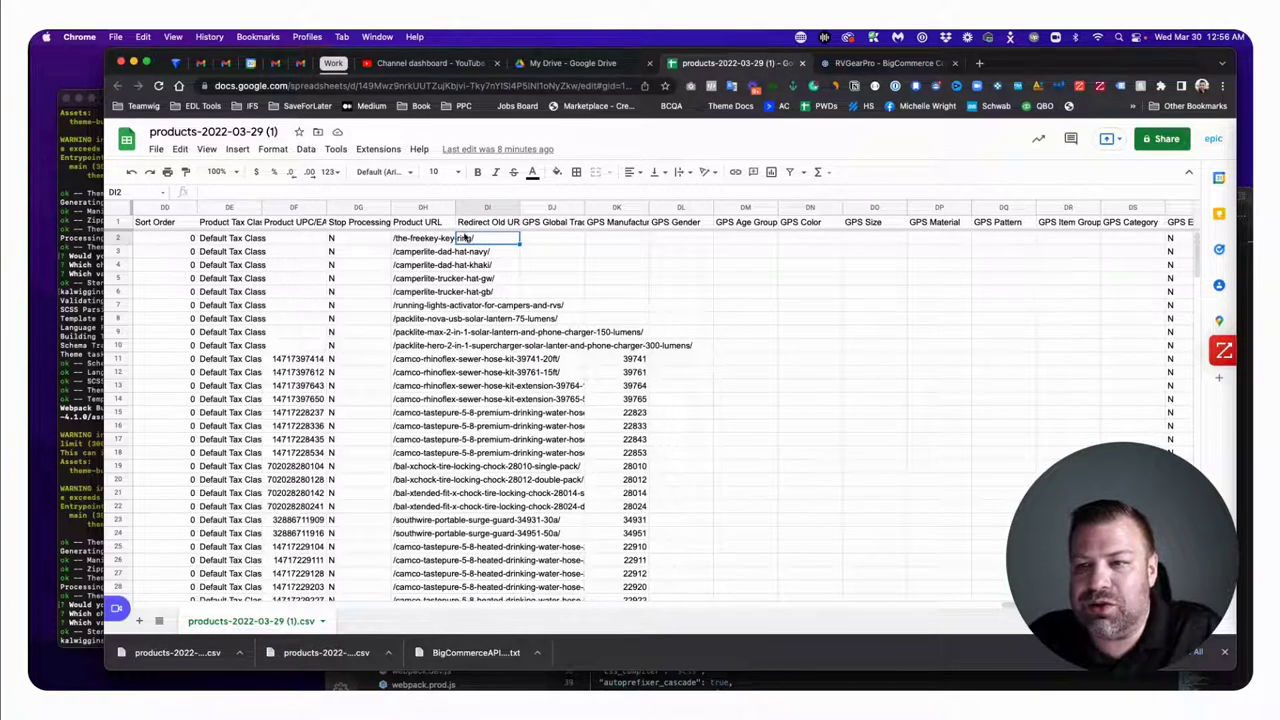
click(432, 240)
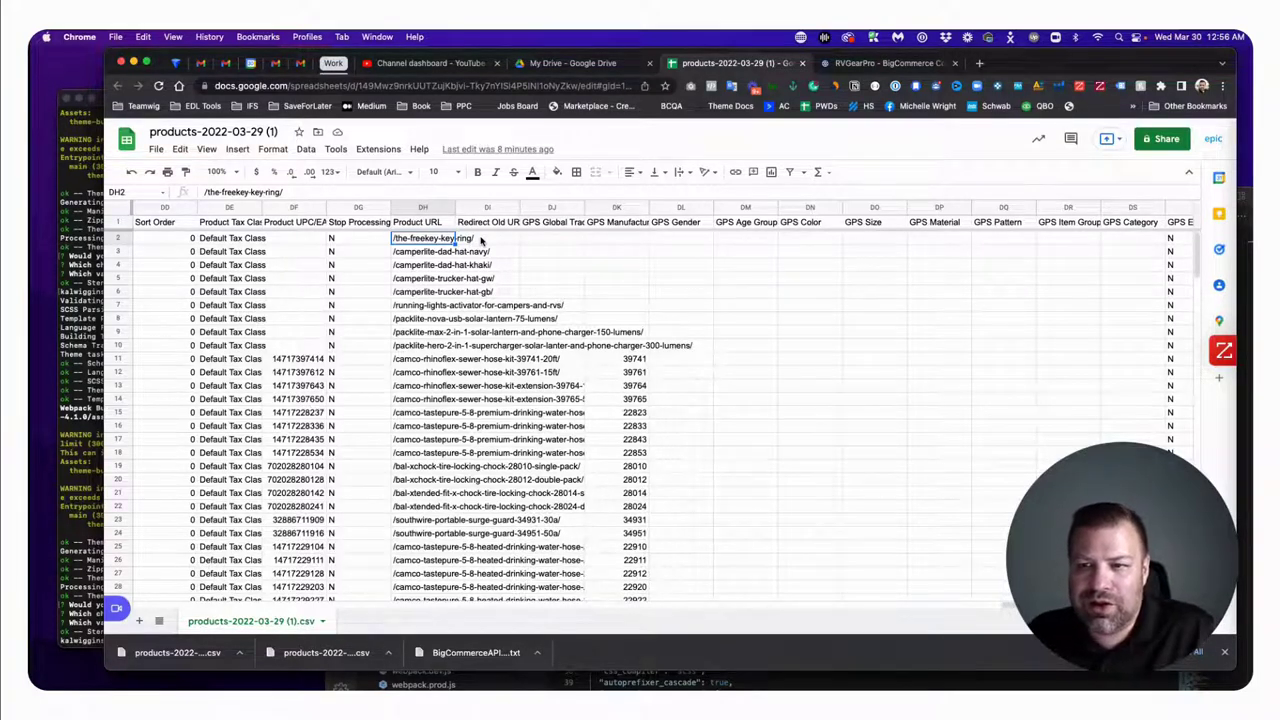
click(423, 223)
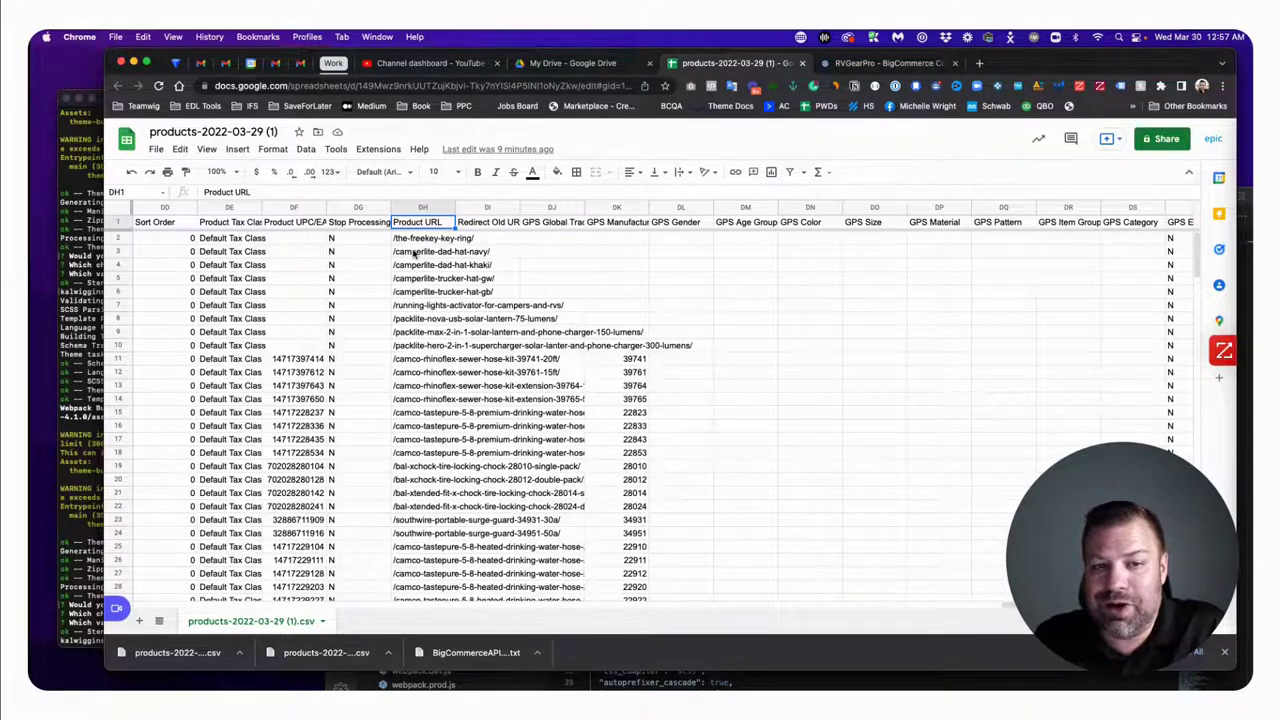
click(566, 224)
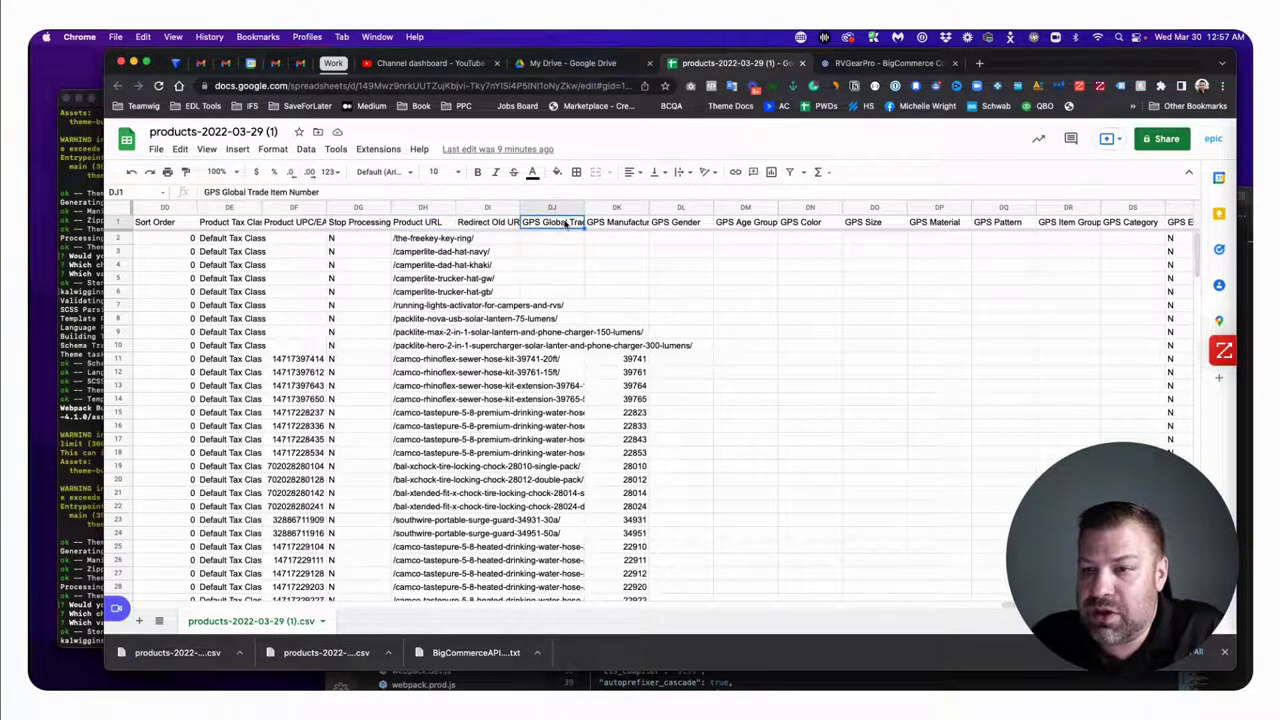
key(Right)
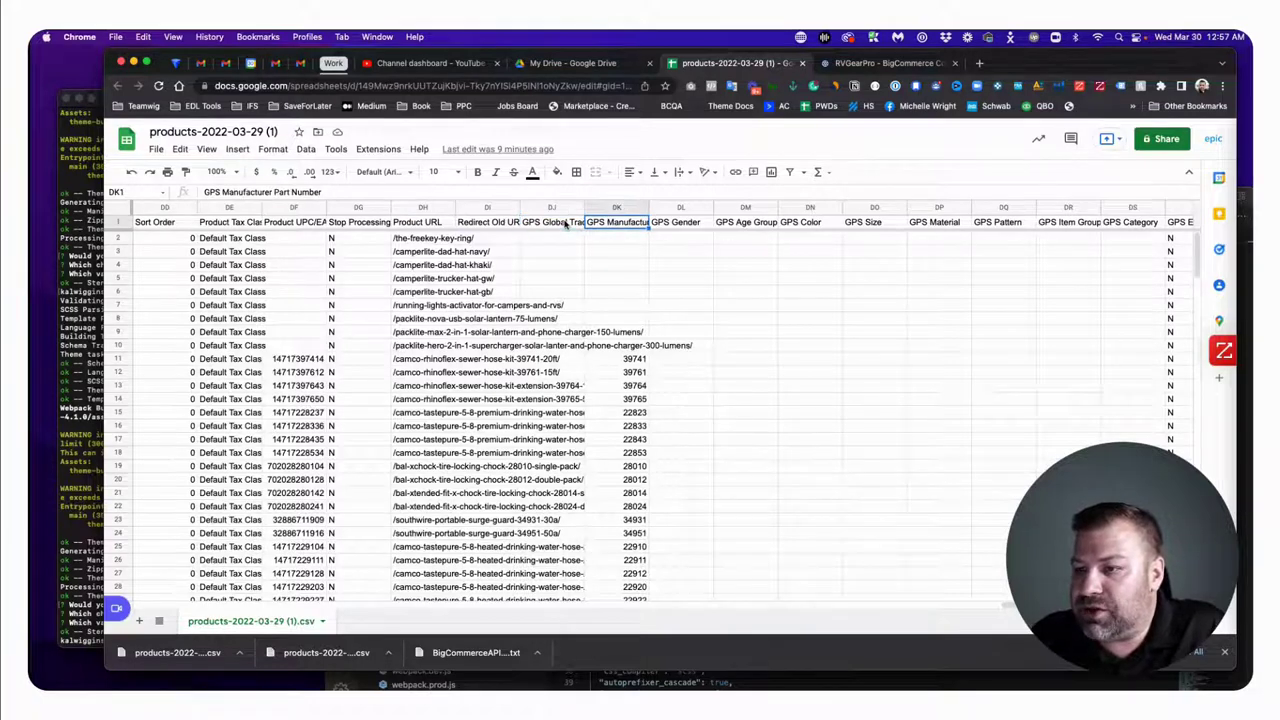
key(Right)
key(Right)
key(Left)
key(Left)
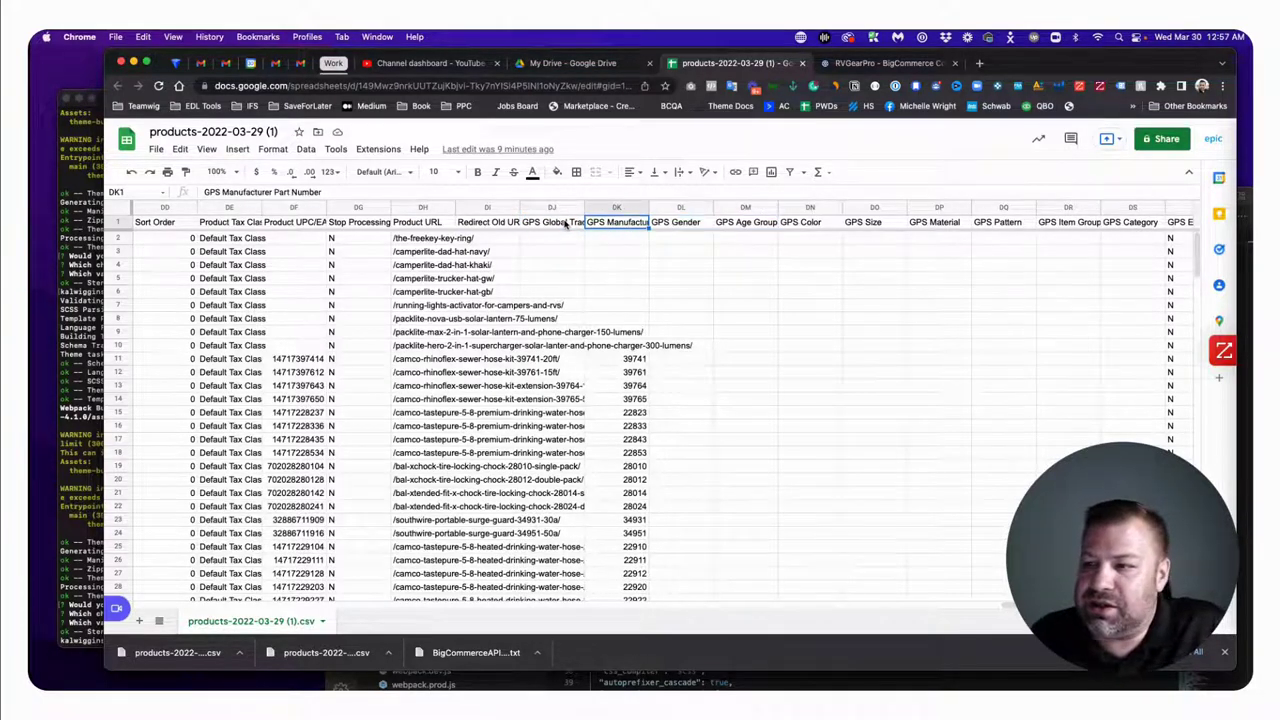
key(Left)
key(Right)
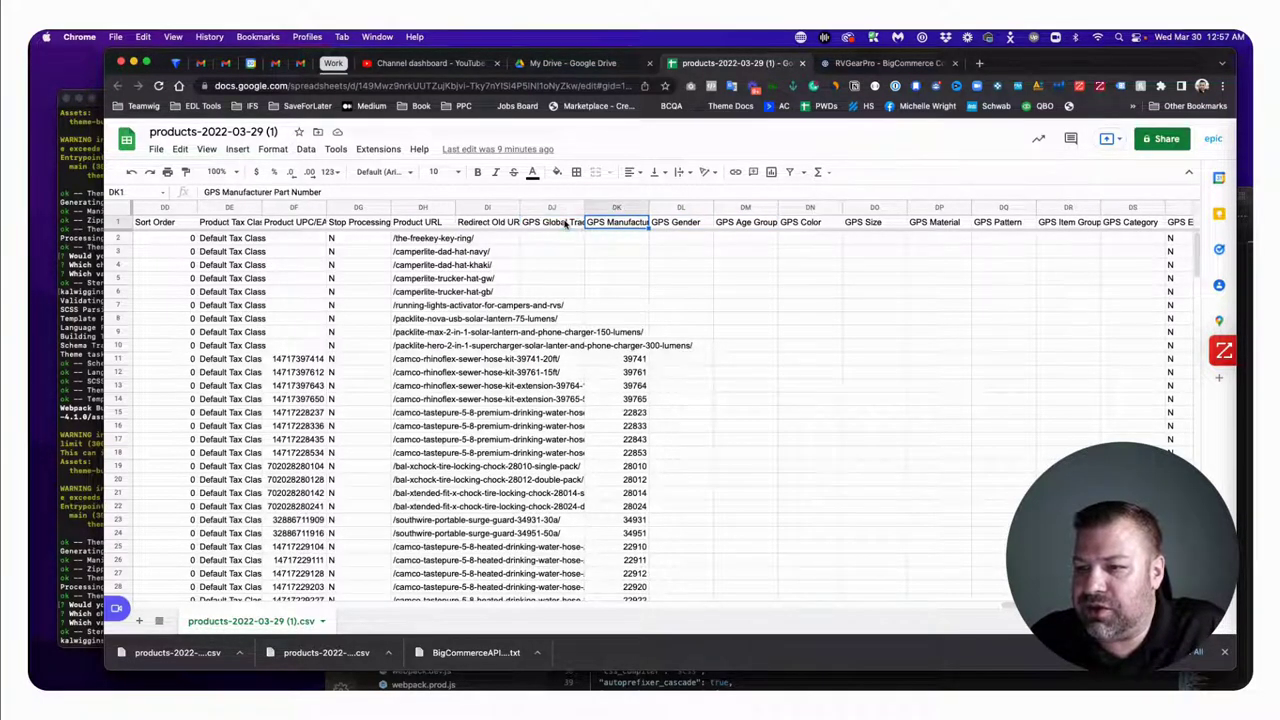
key(Right)
key(Right)
key(Right)
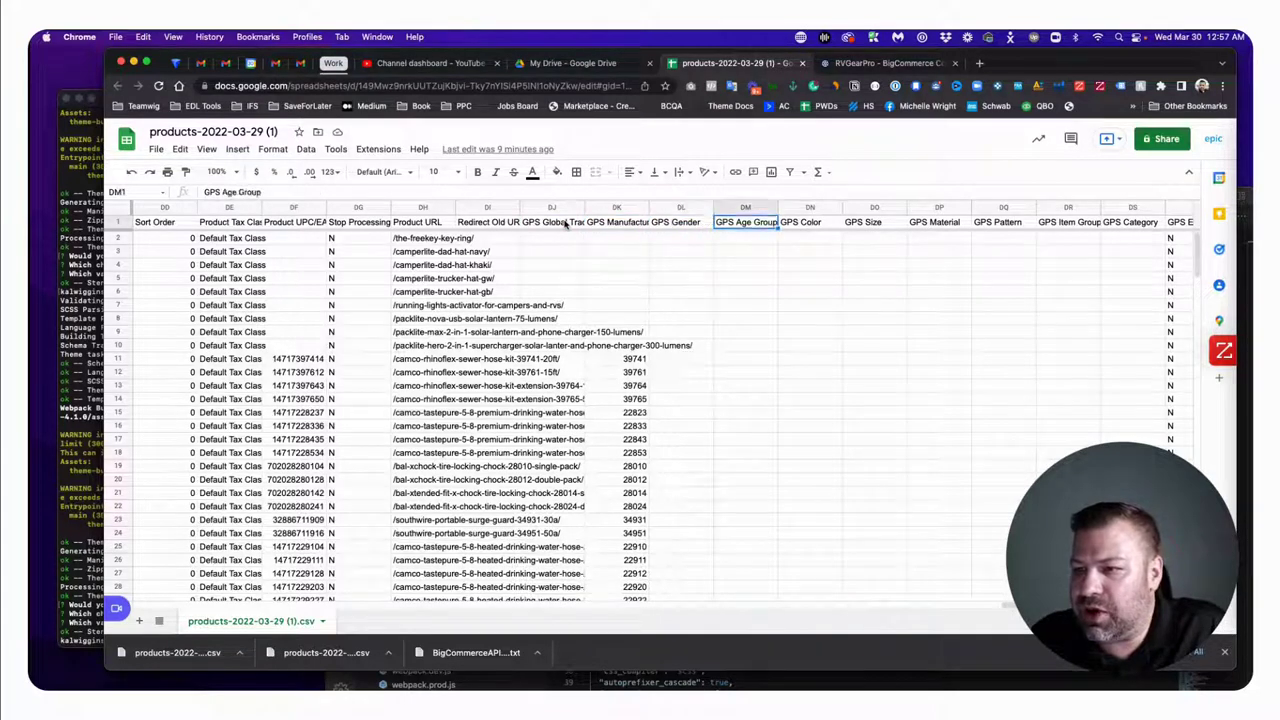
key(Right)
key(Right)
key(Right)
key(Right)
key(Right)
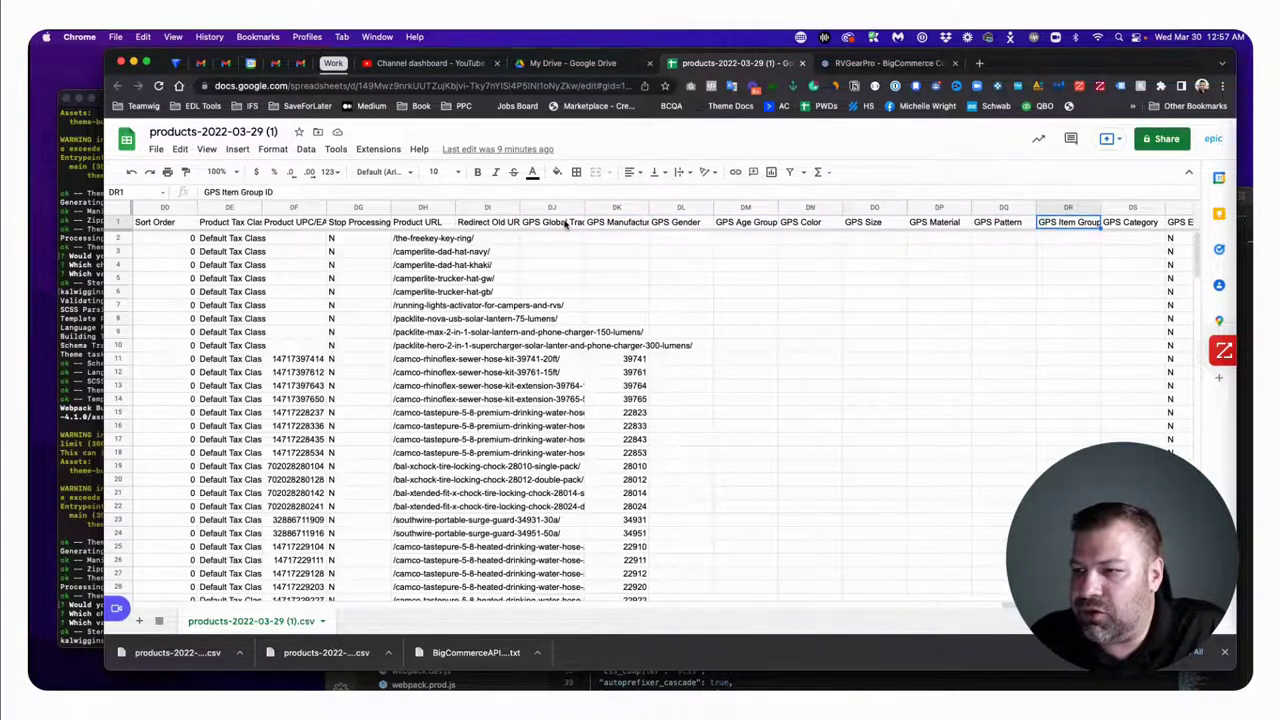
key(Right)
key(Right)
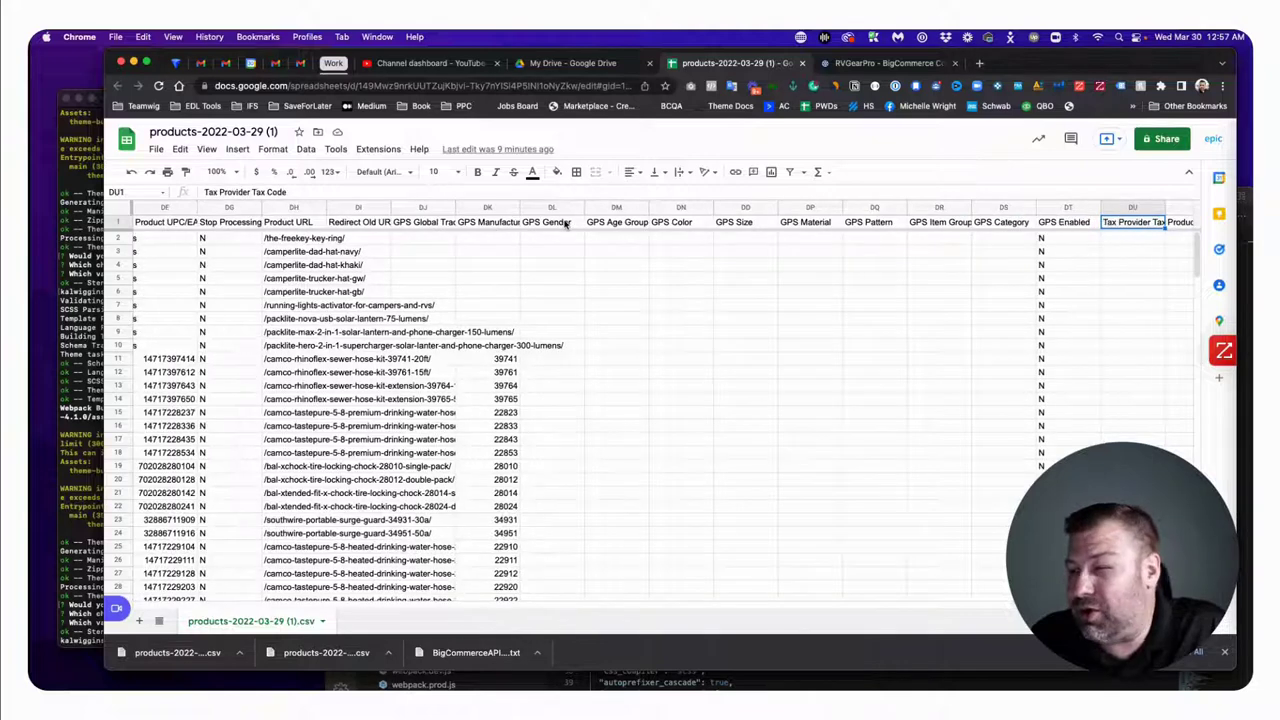
key(Left)
key(Left)
key(Left)
key(Left)
key(Left)
key(Left)
key(Left)
key(Left)
key(Left)
key(Left)
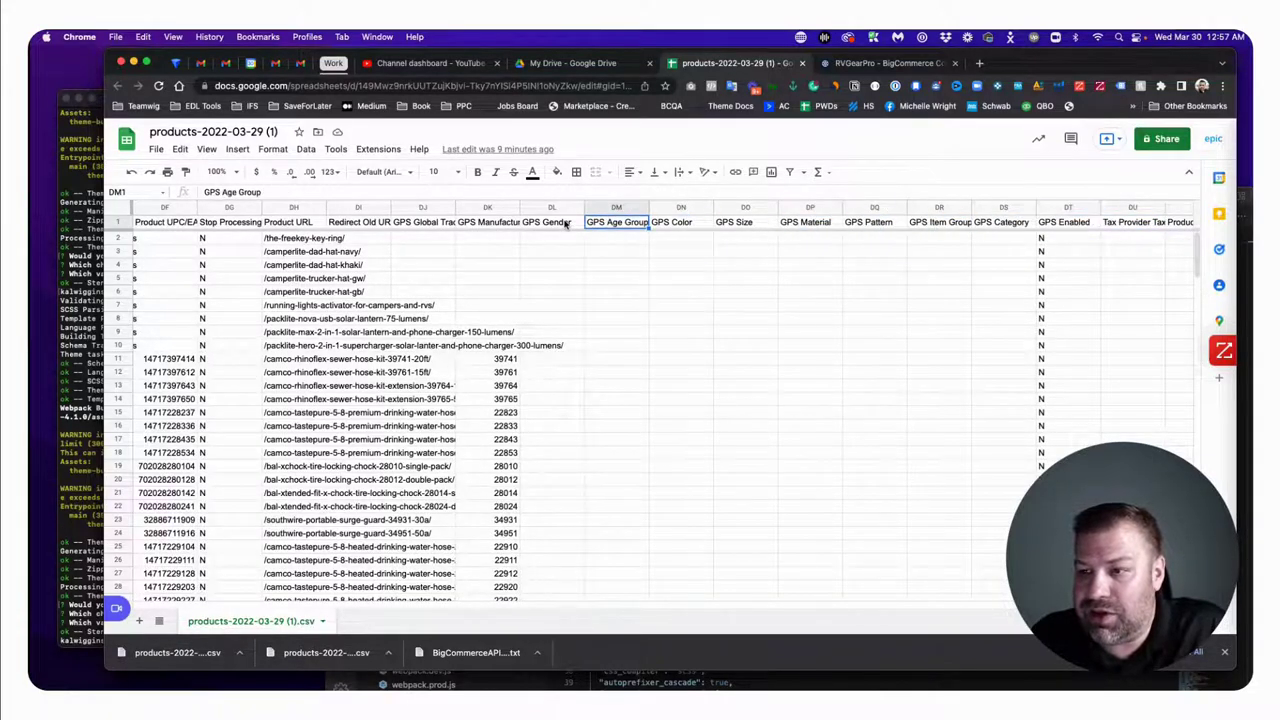
key(Right)
key(Right)
key(Right)
key(Right)
key(Right)
key(Right)
key(Right)
key(Right)
key(Right)
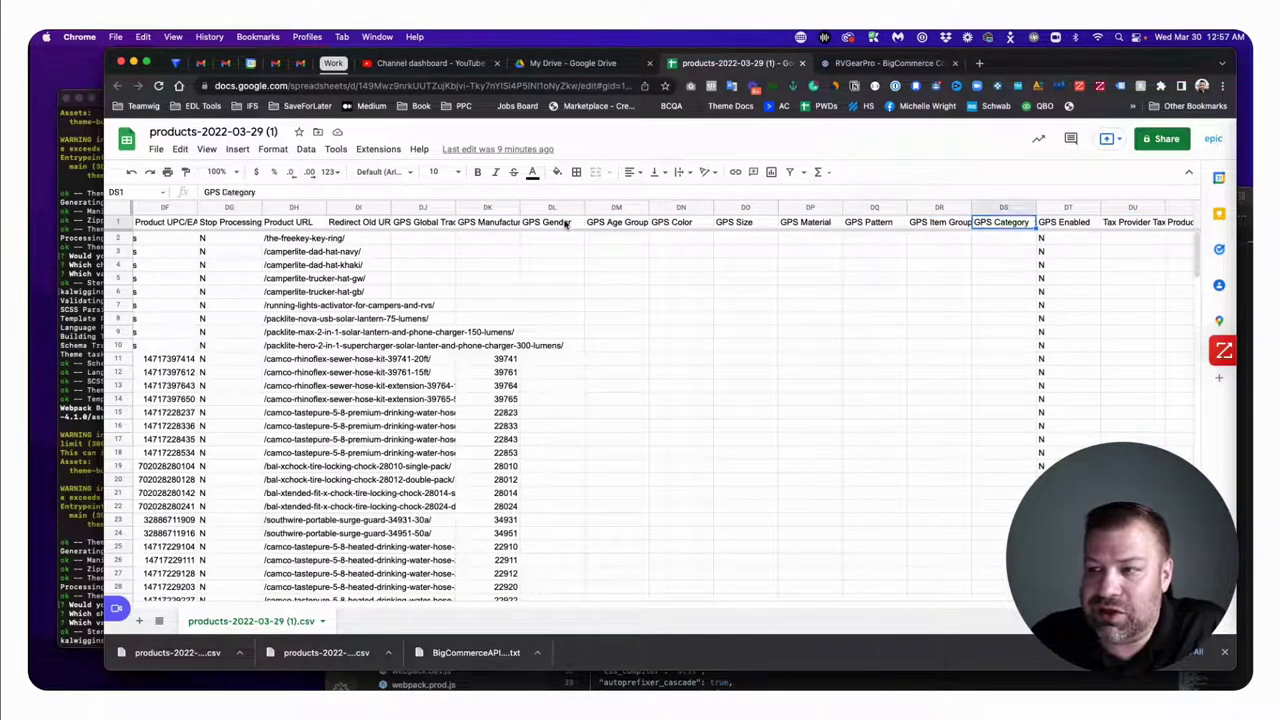
key(Right)
key(Right)
key(Right)
key(Right)
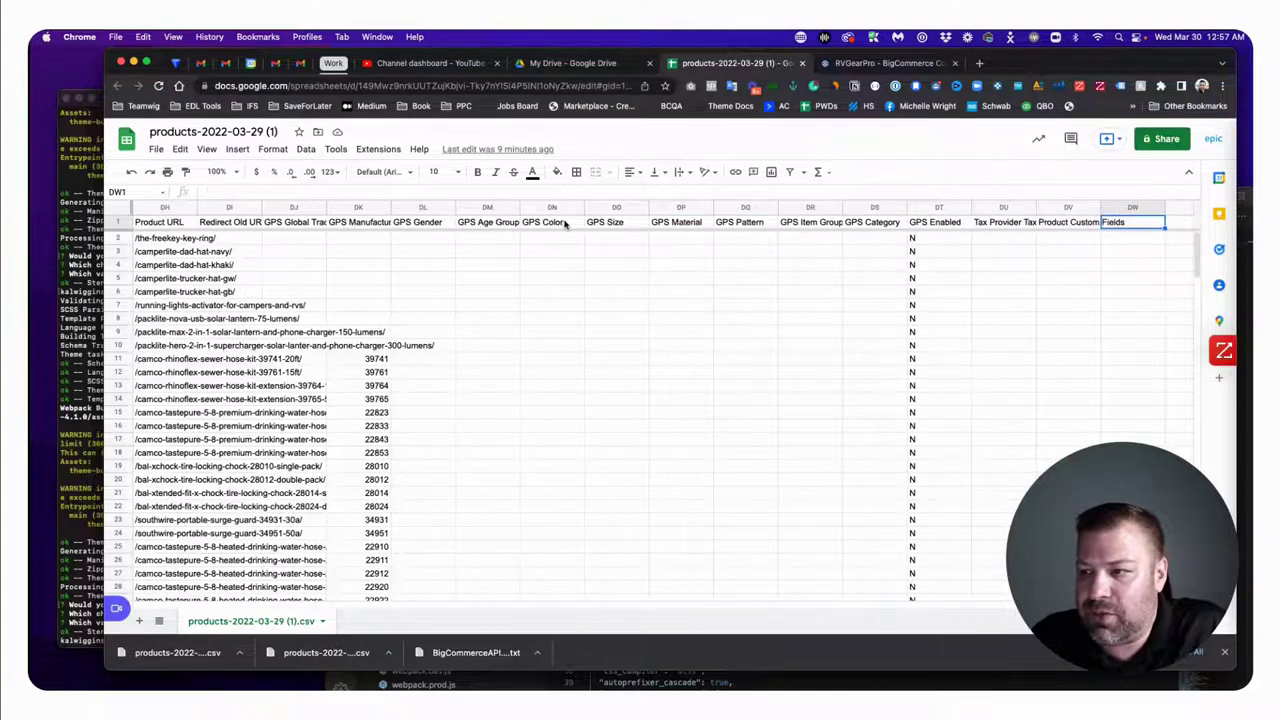
key(Left)
key(Left)
key(Left)
key(Right)
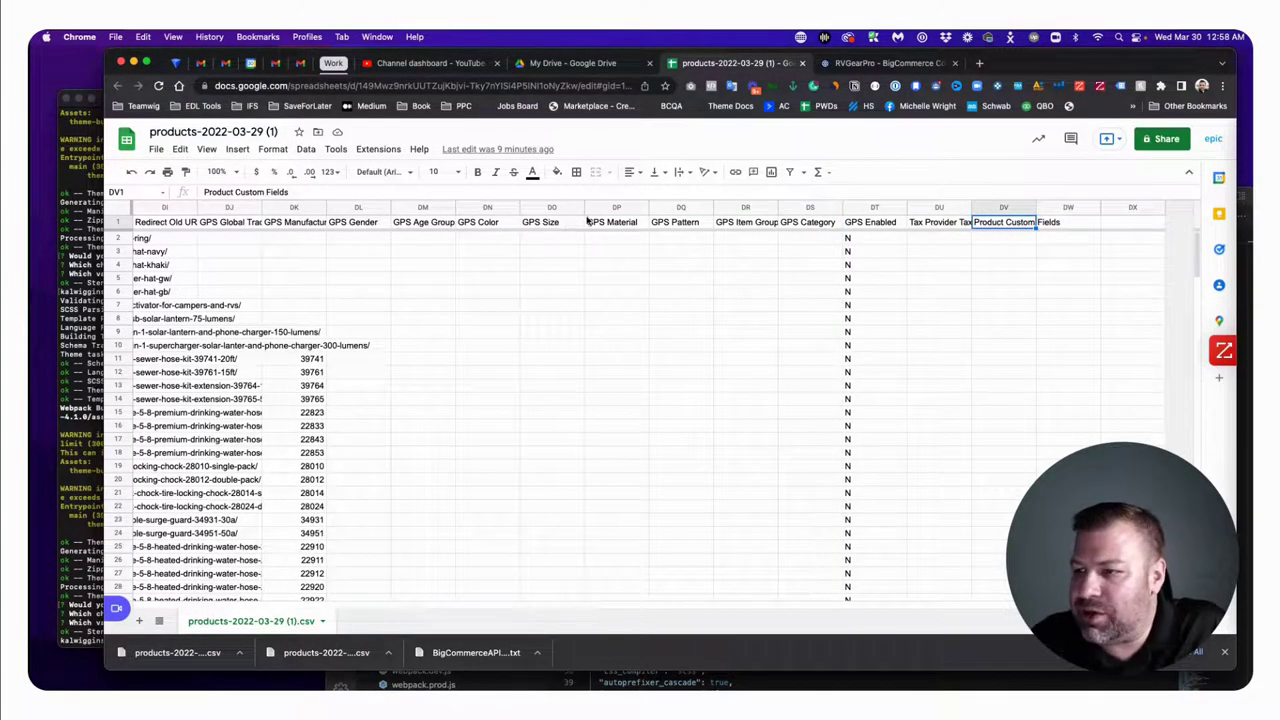
scroll(960, 340, down, 15)
scroll(976, 348, down, 20)
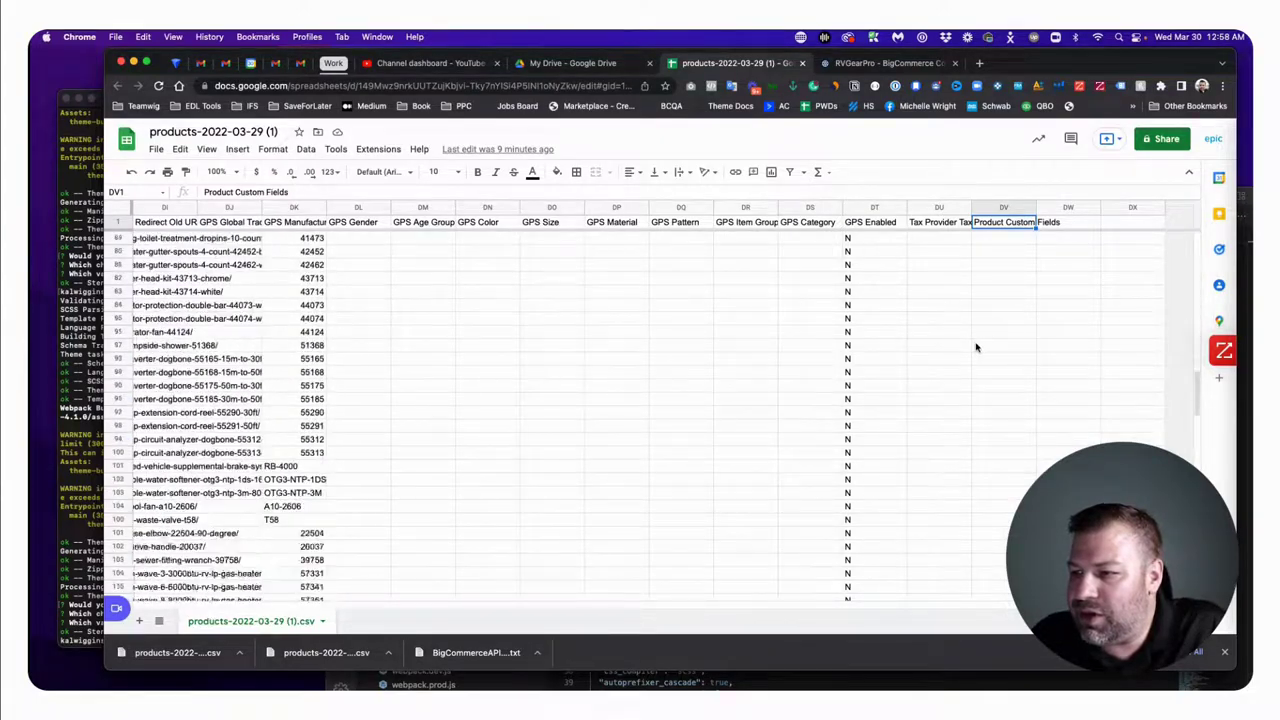
scroll(976, 348, up, 20)
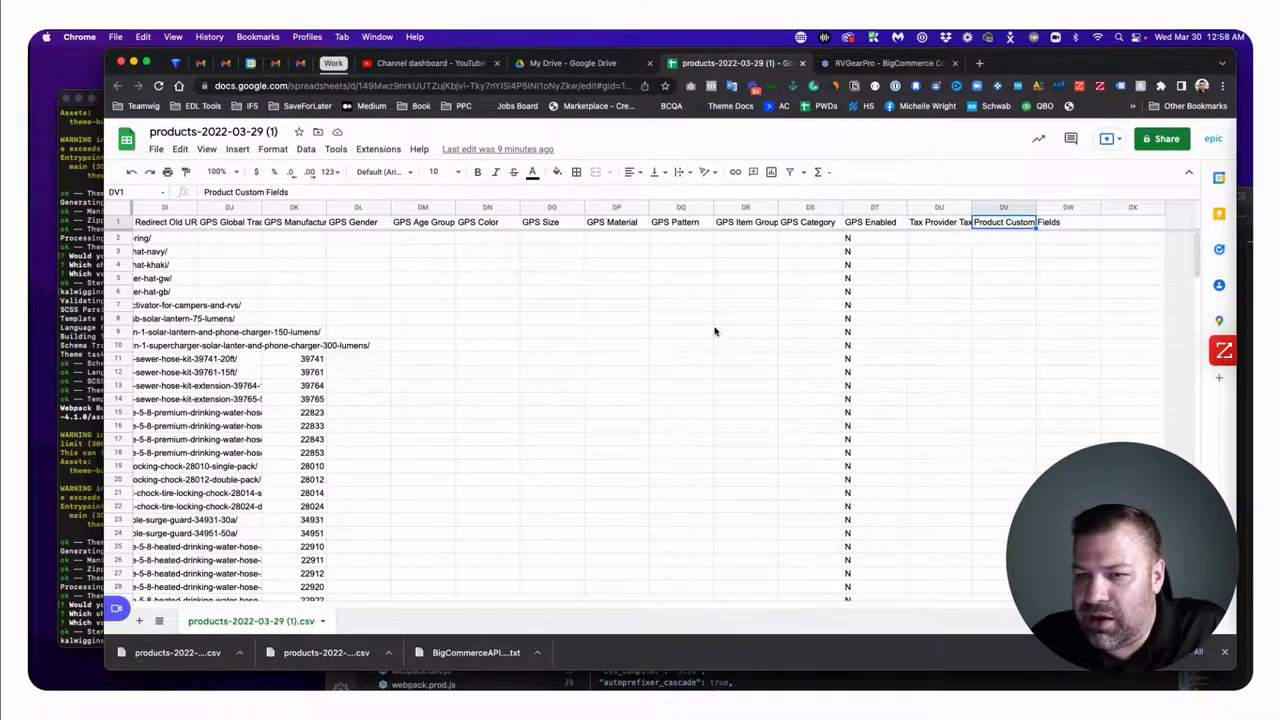
scroll(629, 323, left, 20)
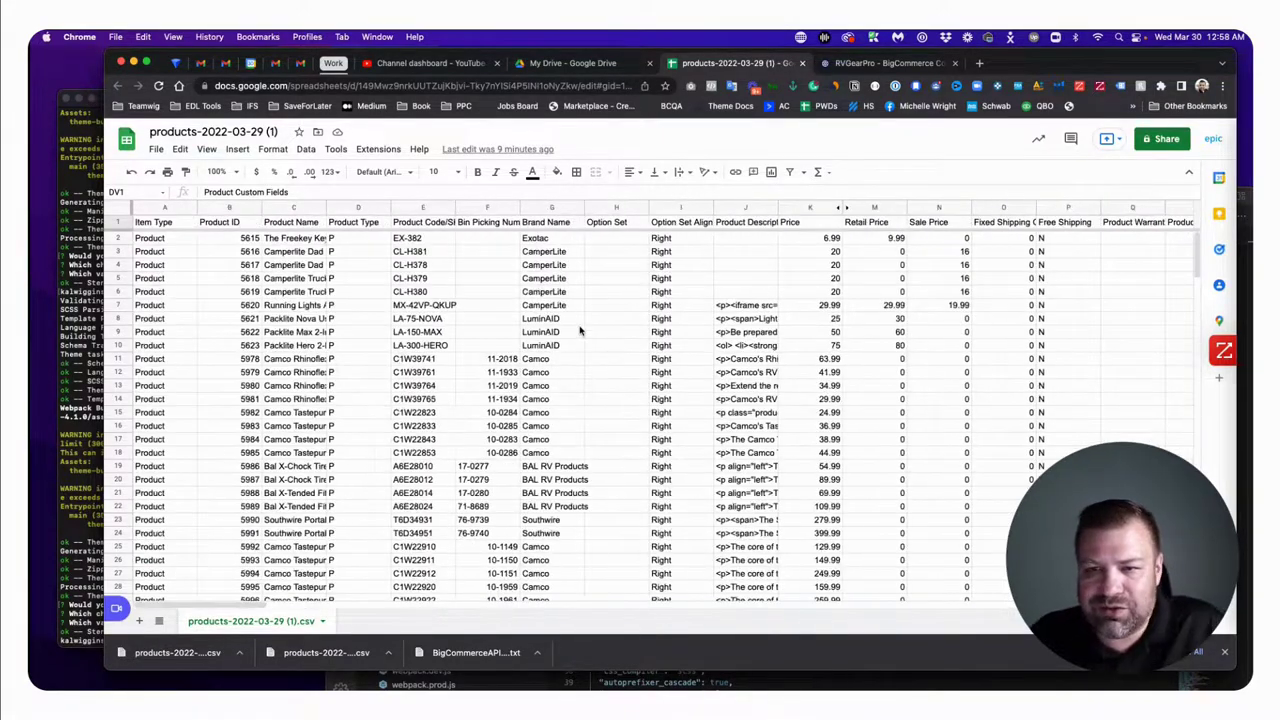
- Find 'test' in the sheet and step through matches to the Test Test product in row 203
key(super+f)
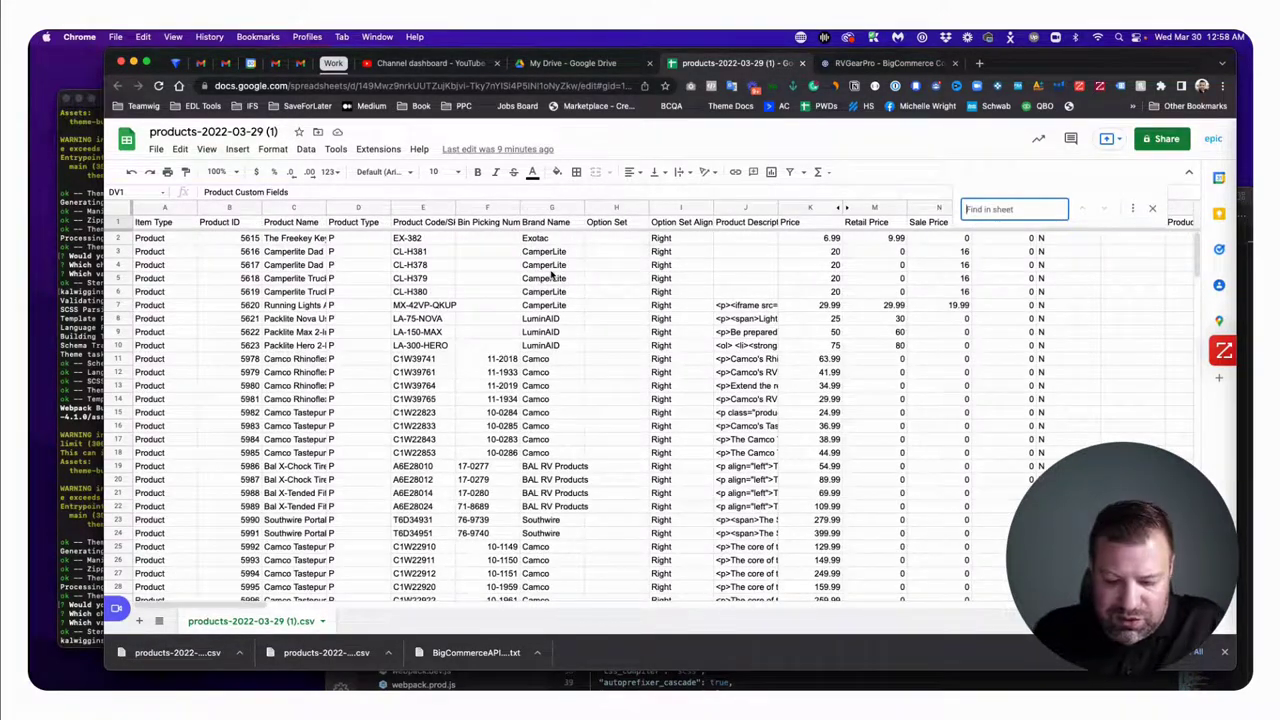
text(test)
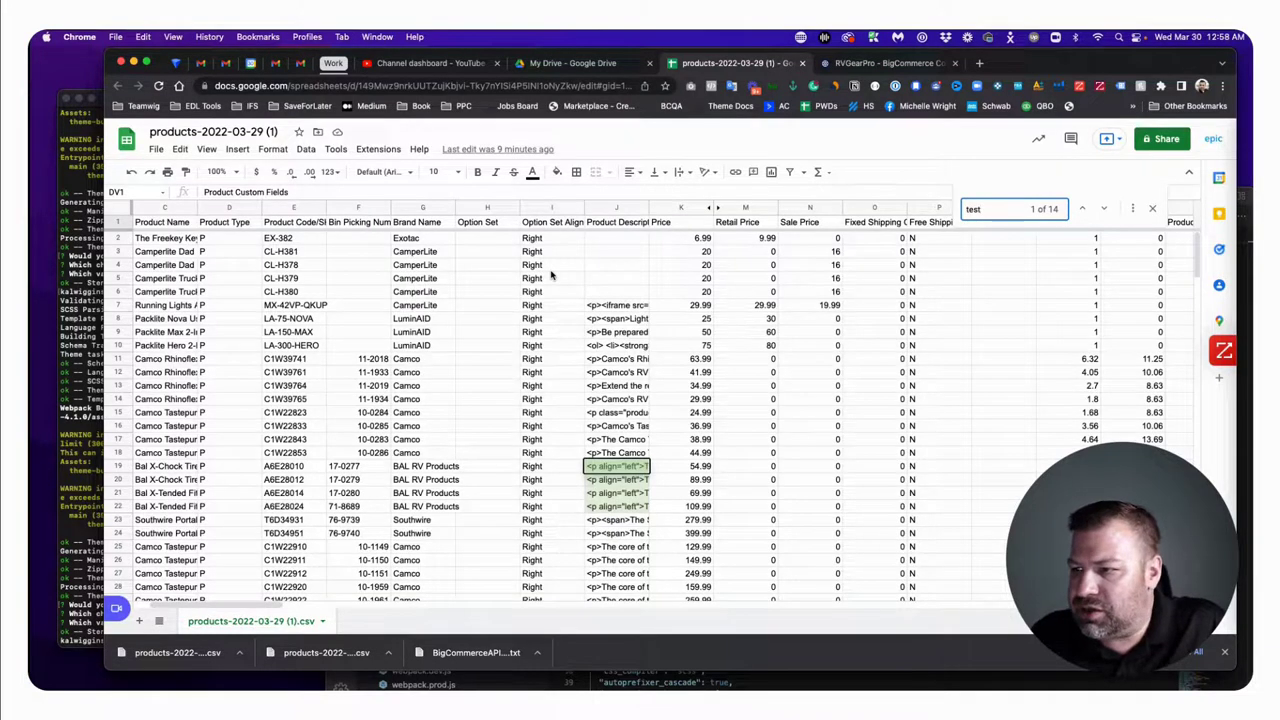
key(Return)
key(Return)
key(Return)
key(Return)
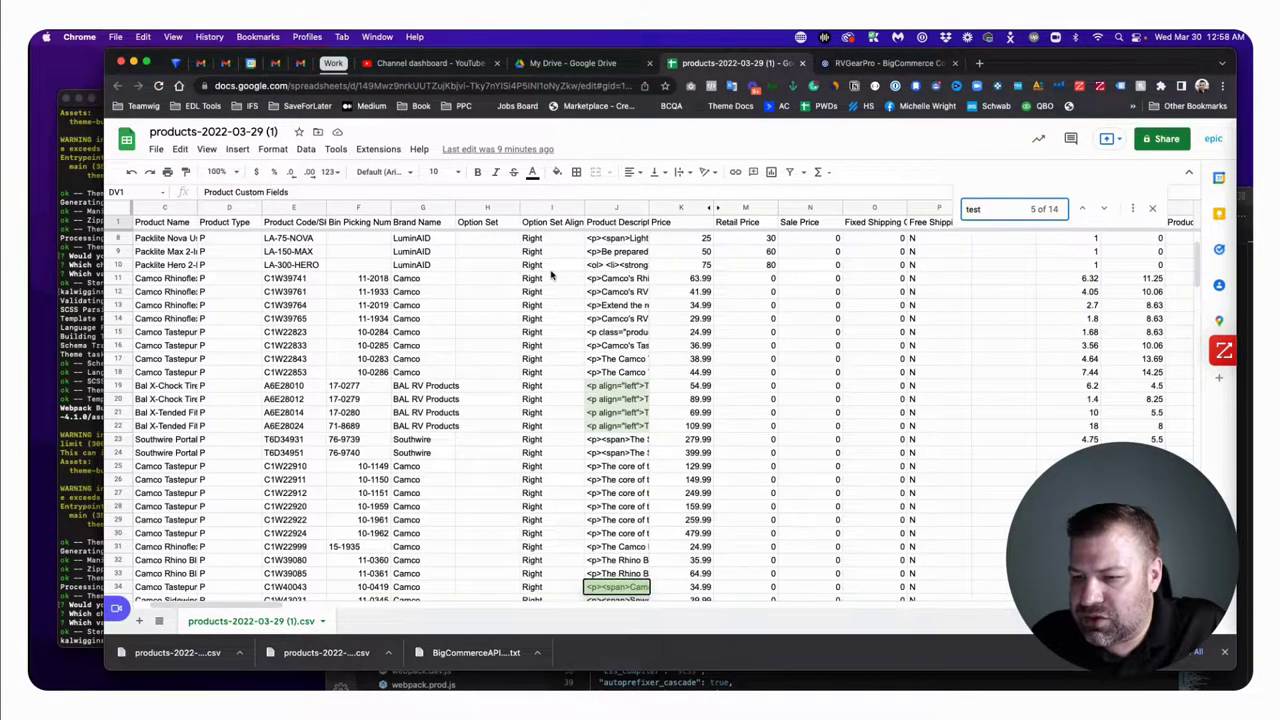
key(Return)
key(Return)
key(Return)
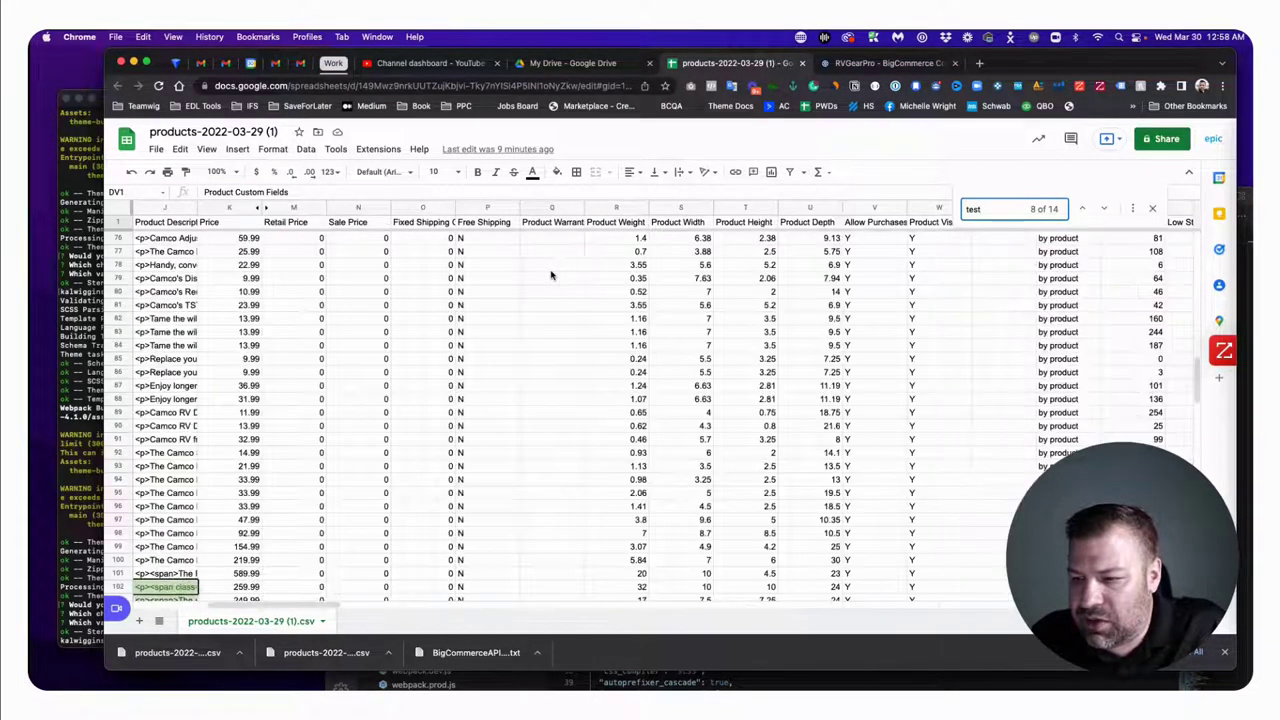
key(Return)
key(Return)
key(Return)
key(Return)
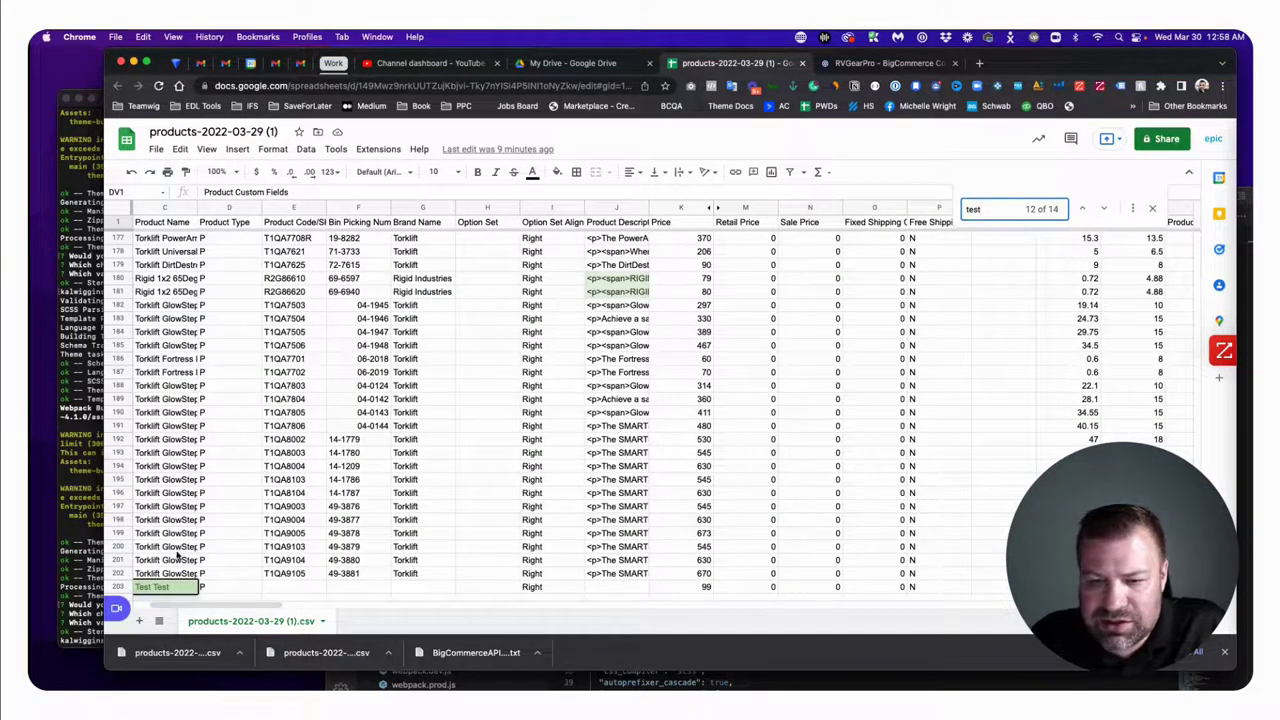
scroll(180, 552, left, 3)
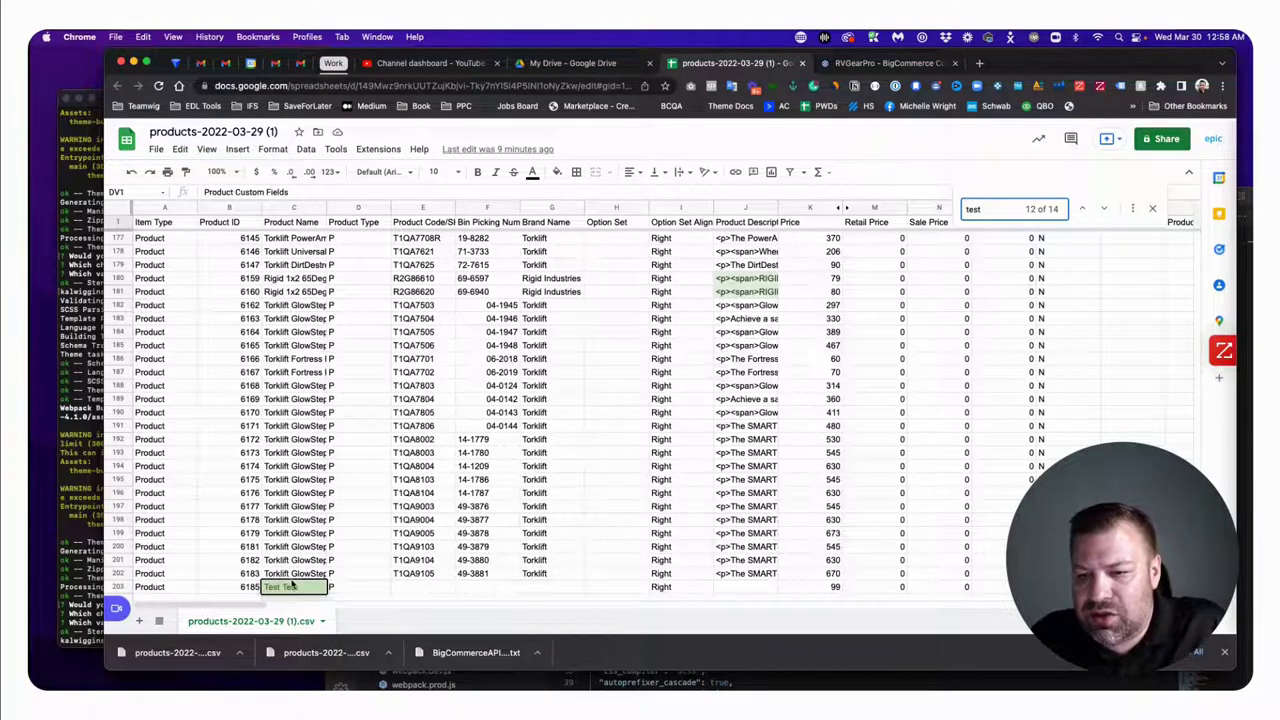
click(290, 587)
- Append '| Just a Test' to the test product's name
click(268, 192)
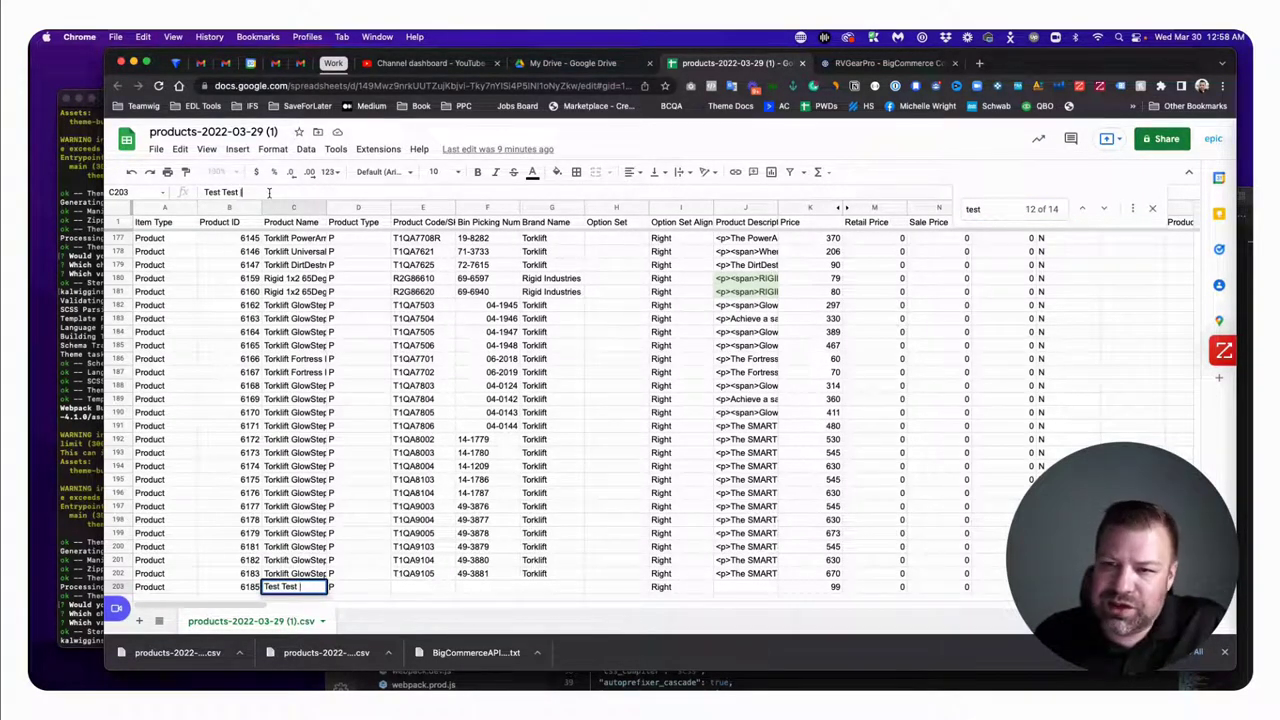
text(| Just)
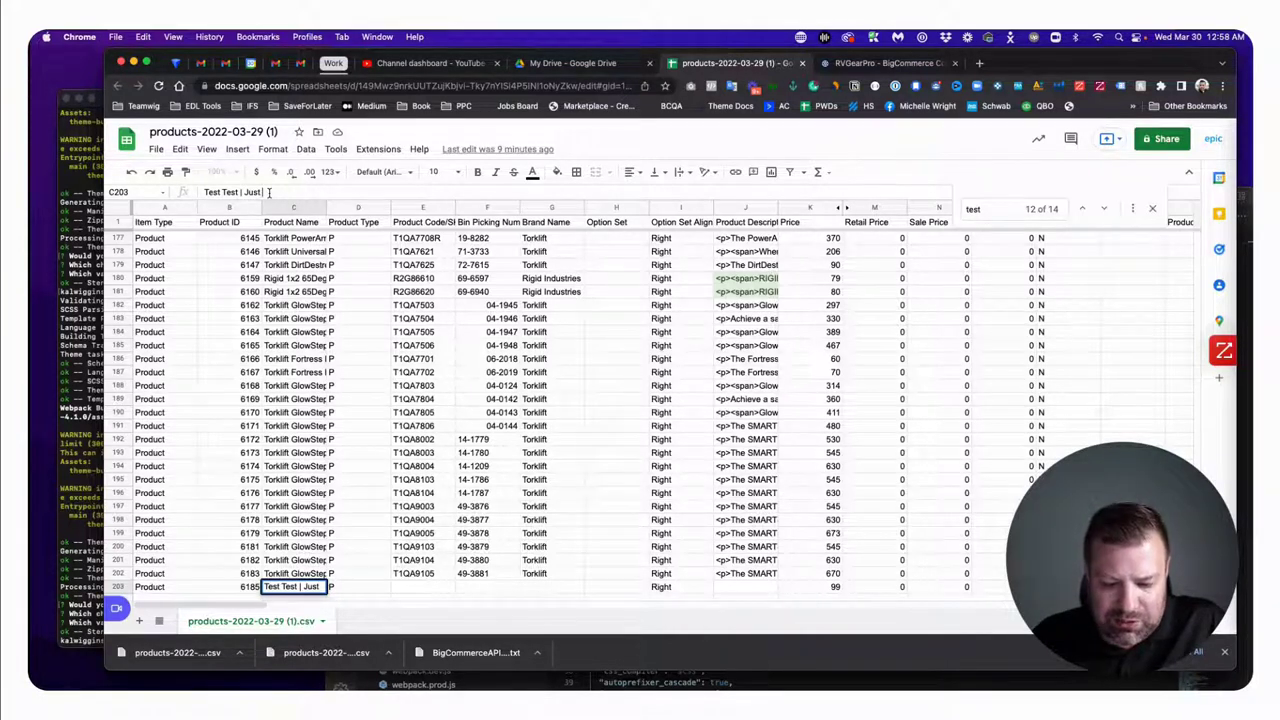
text( a Test)
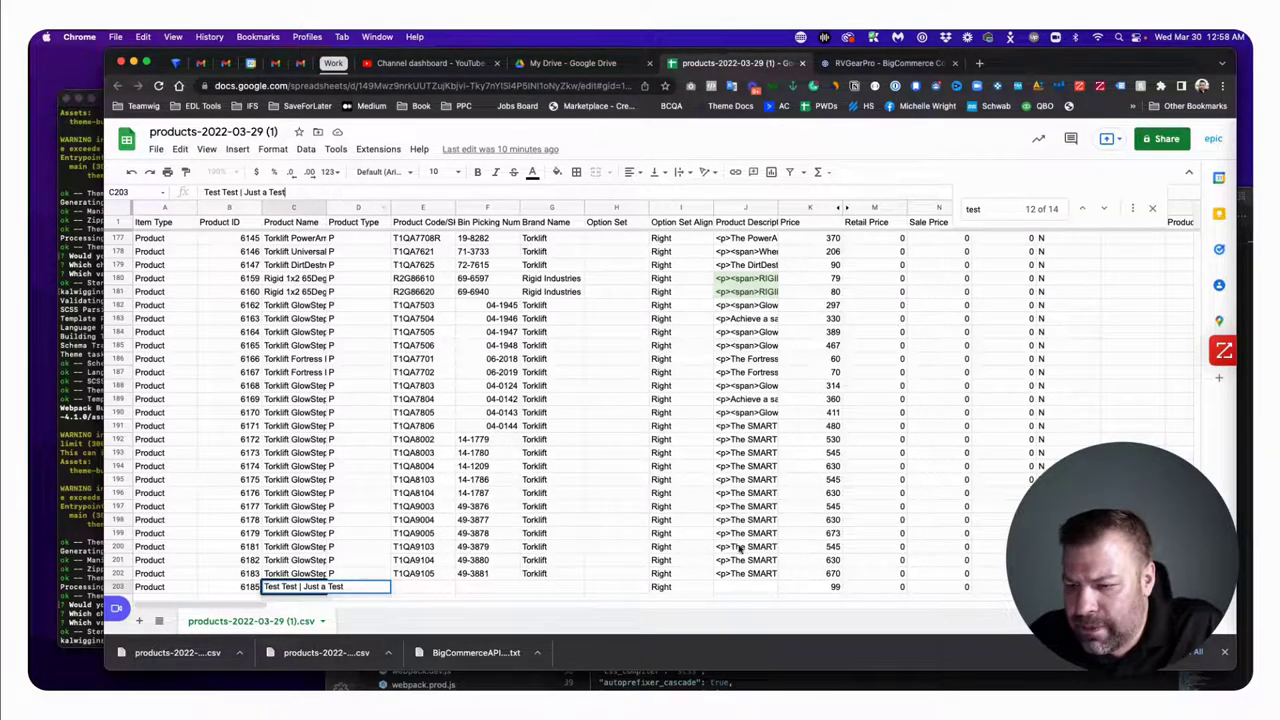
click(746, 589)
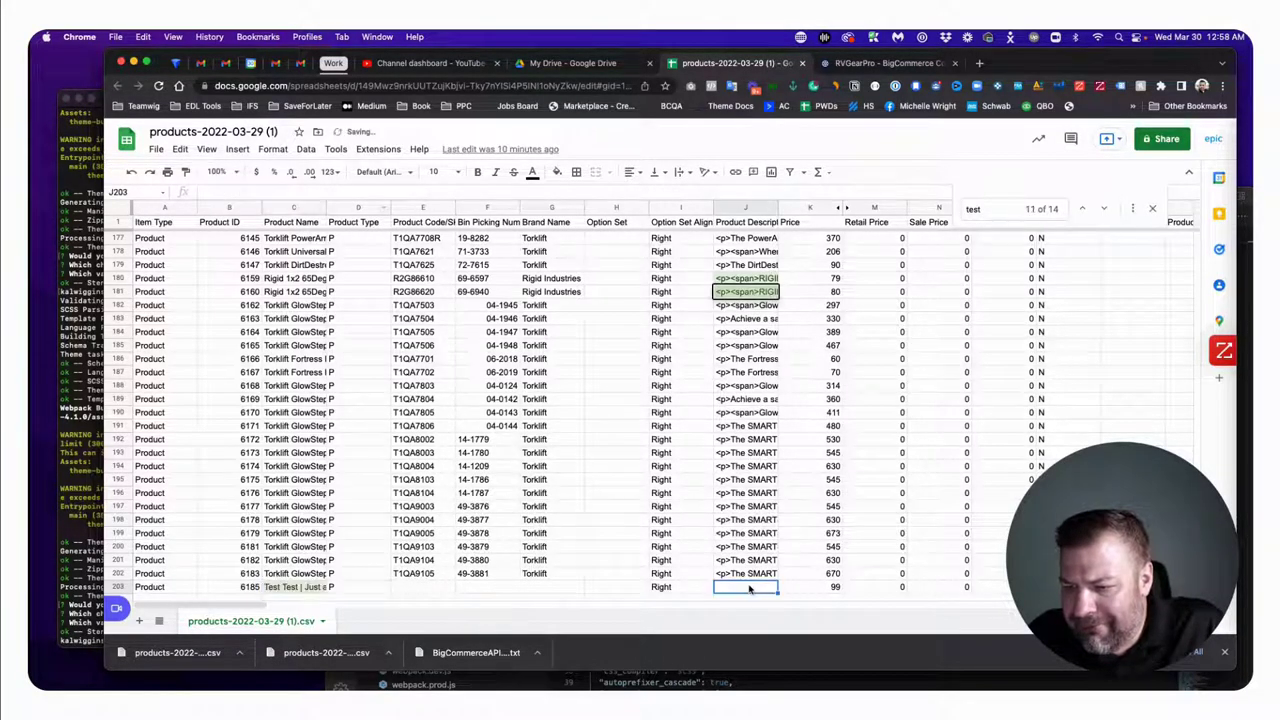
- Set J203's description to '<p>this is only a test, so settle down.</p>'
click(390, 190)
text(<p>)
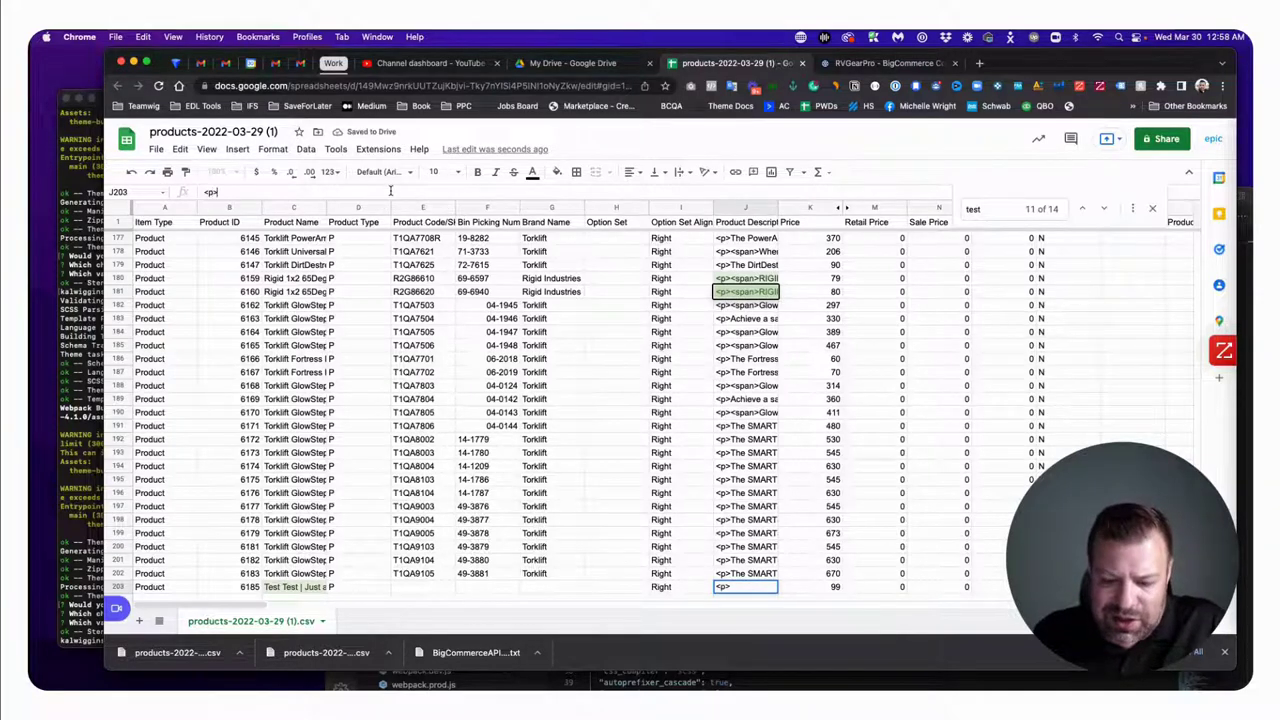
text(this is only)
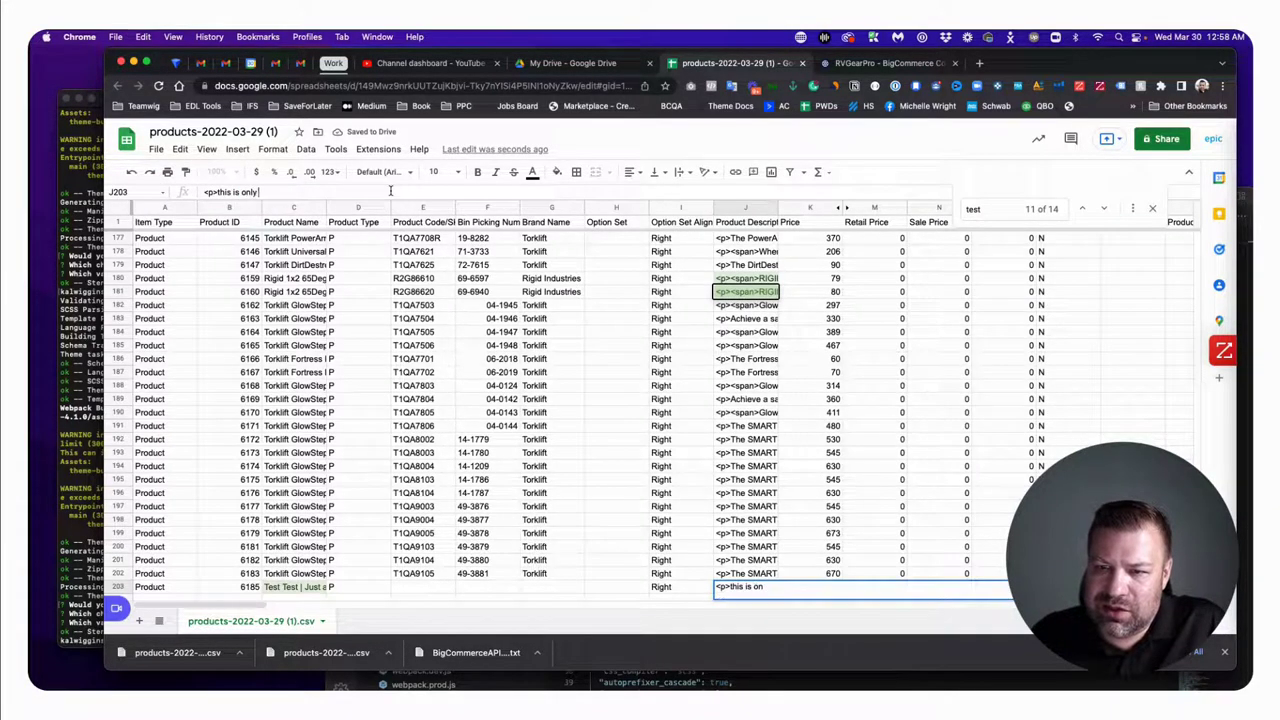
text( a test, so settle)
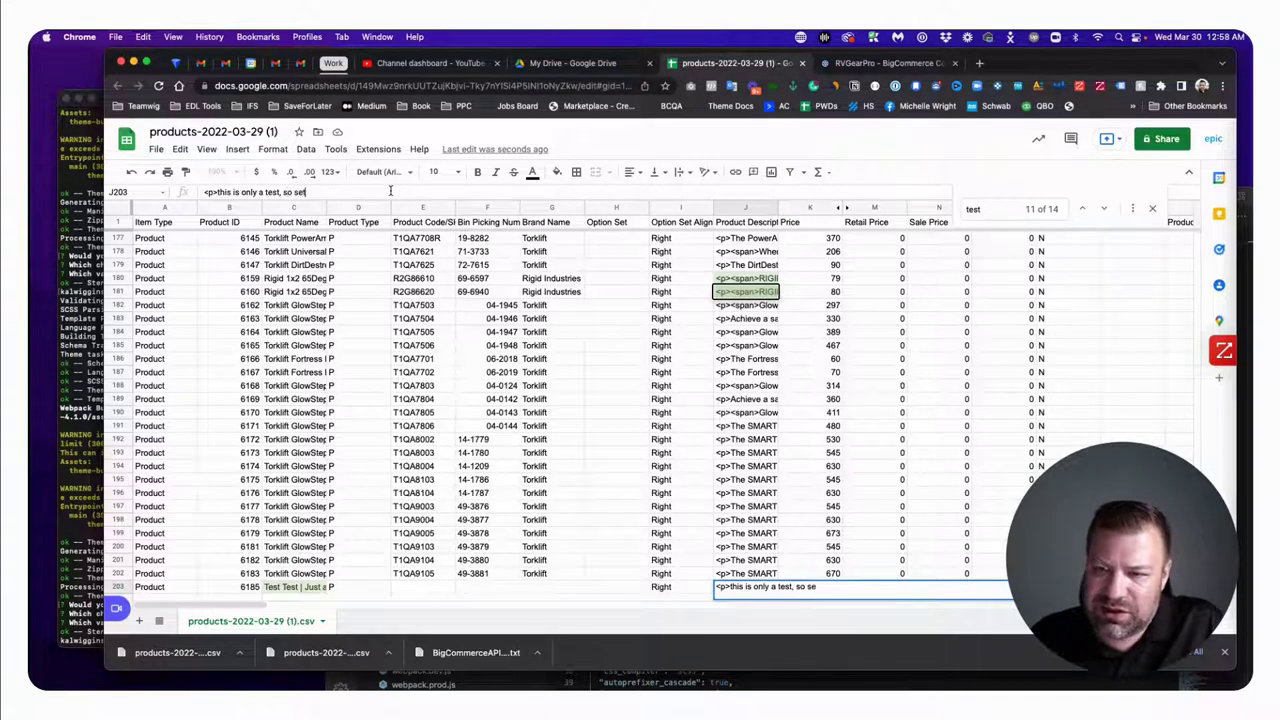
text( down.)
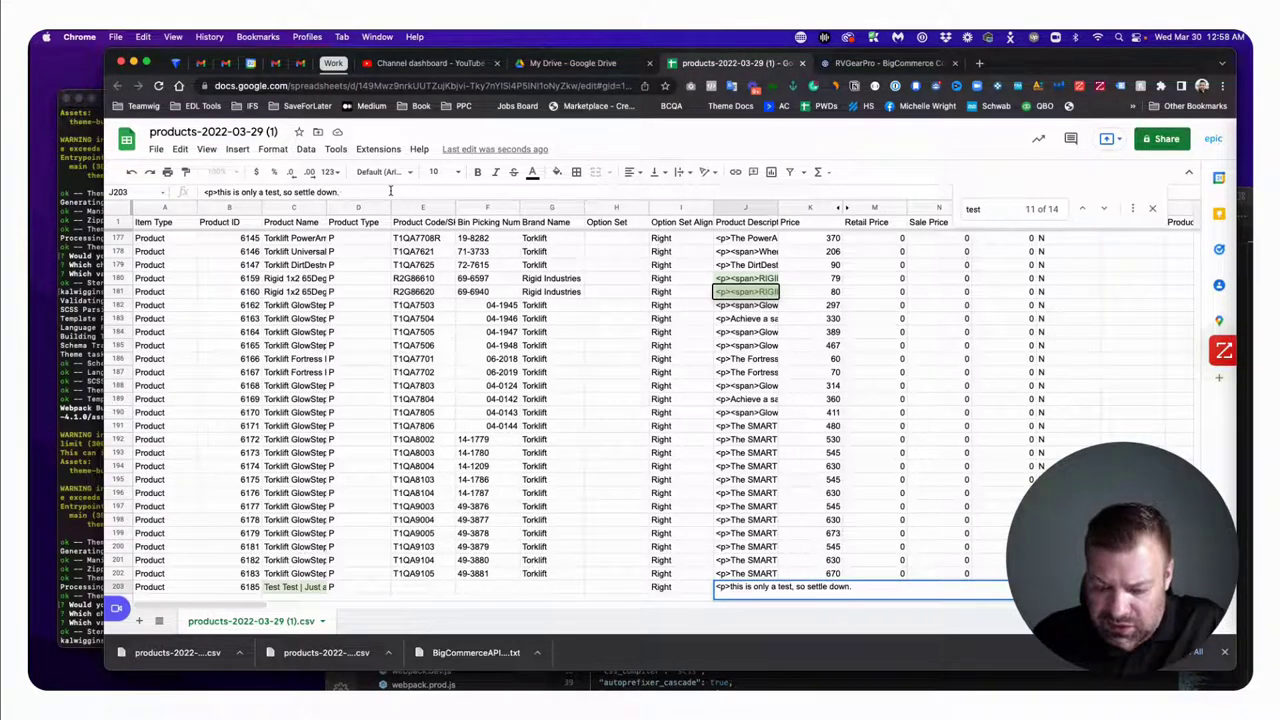
text(</p)
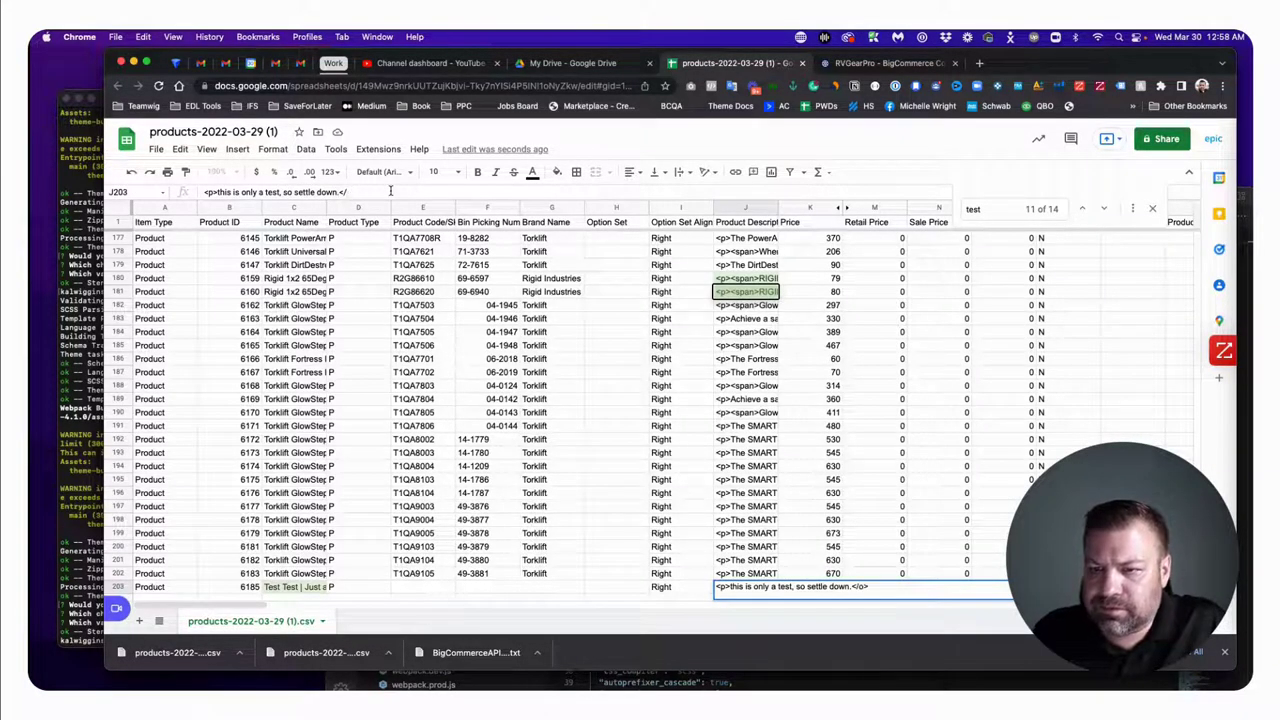
text(>)
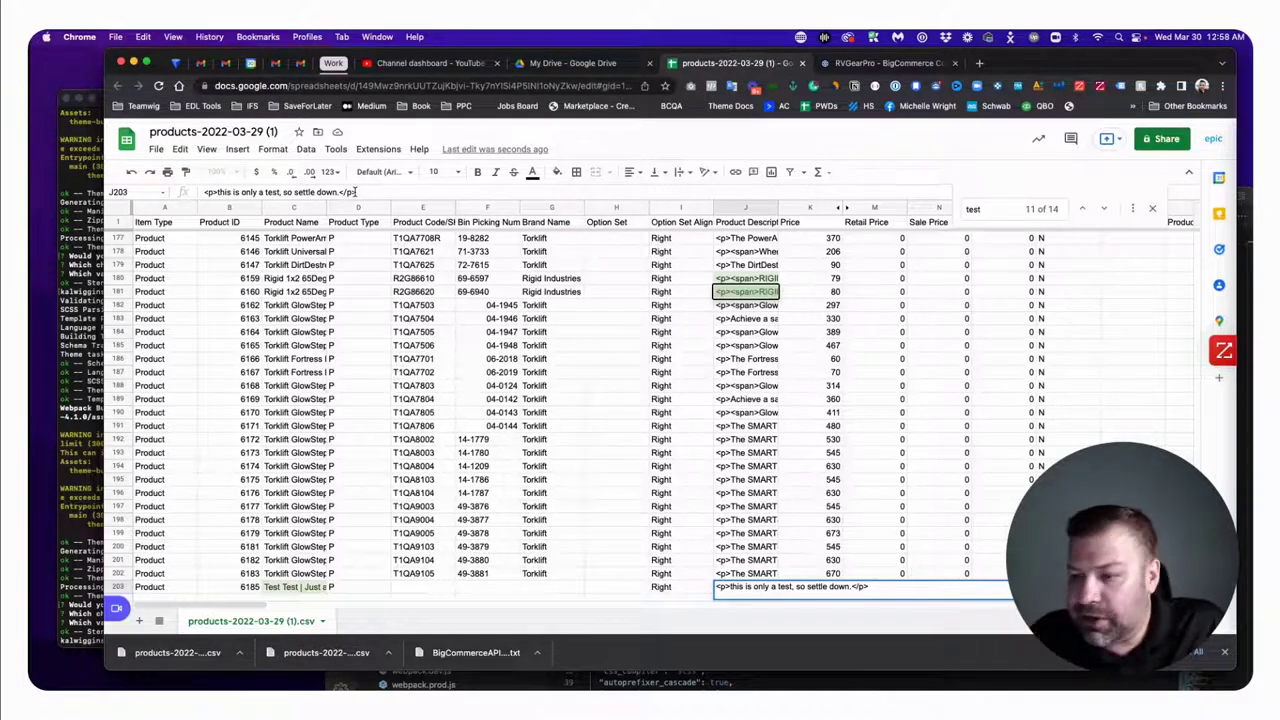
key(Return)
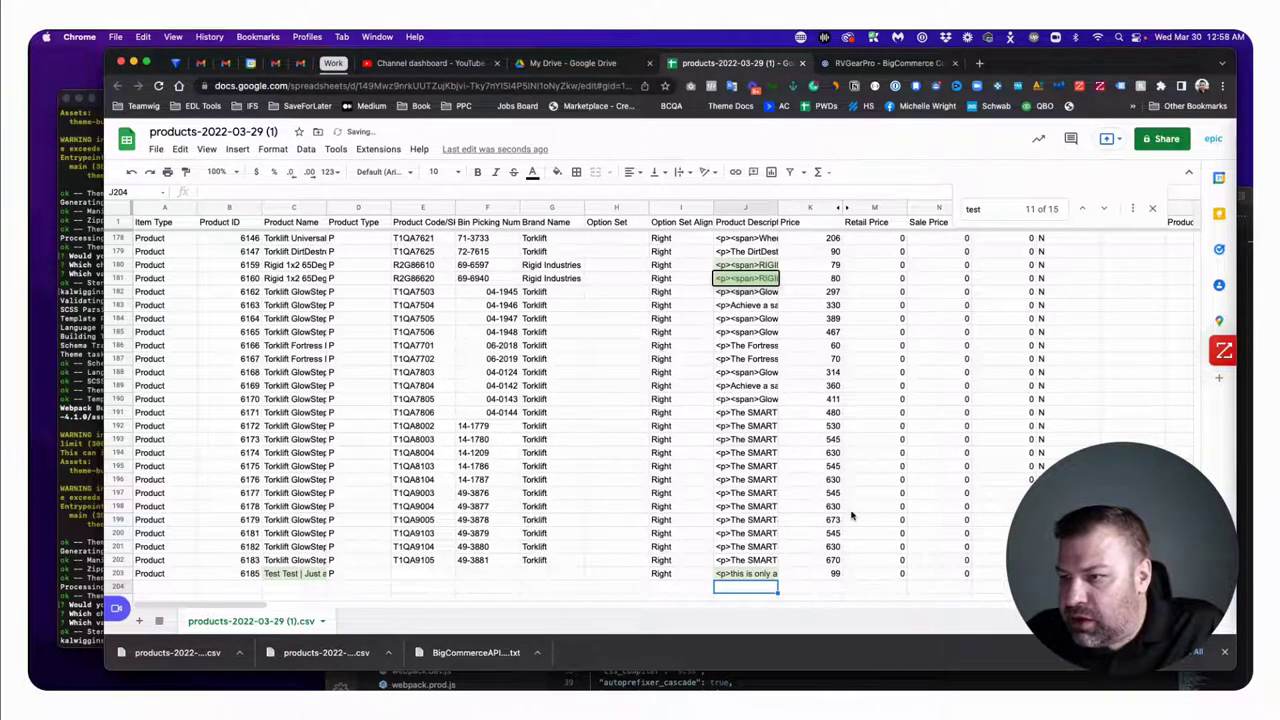
- Change the test product's price in K203 from 99 to 109
click(830, 574)
text(109)
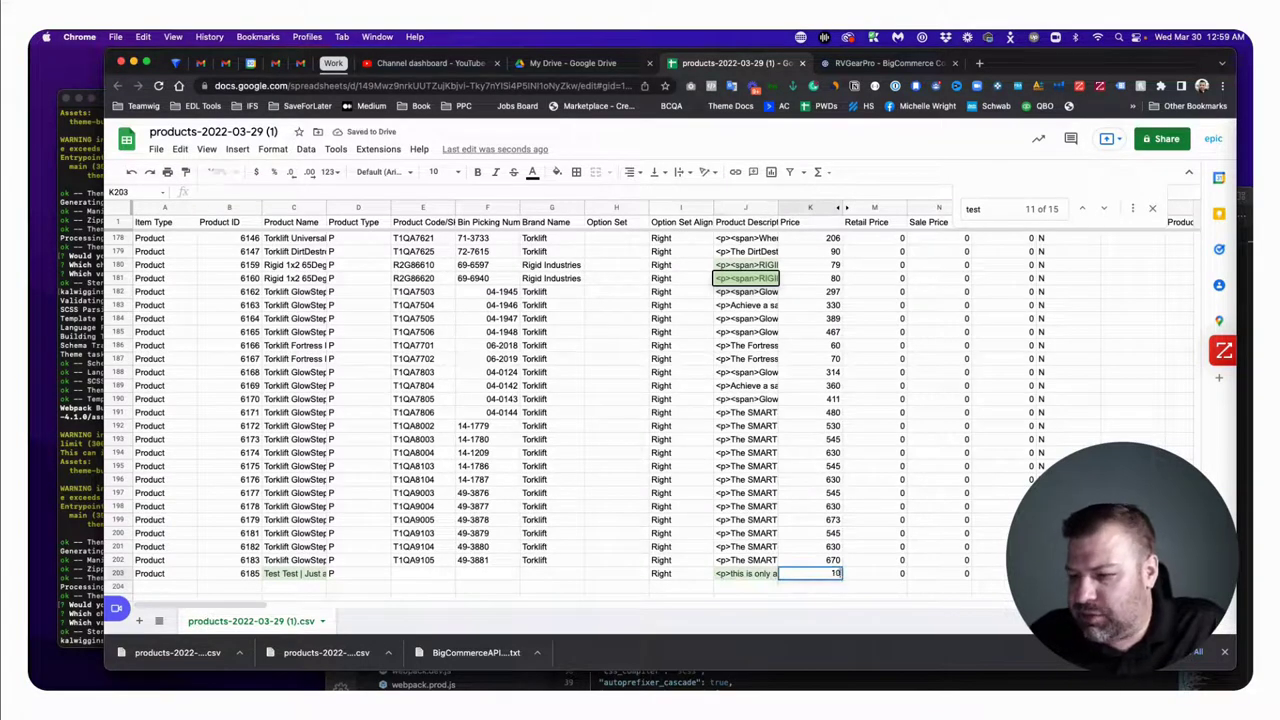
click(746, 573)
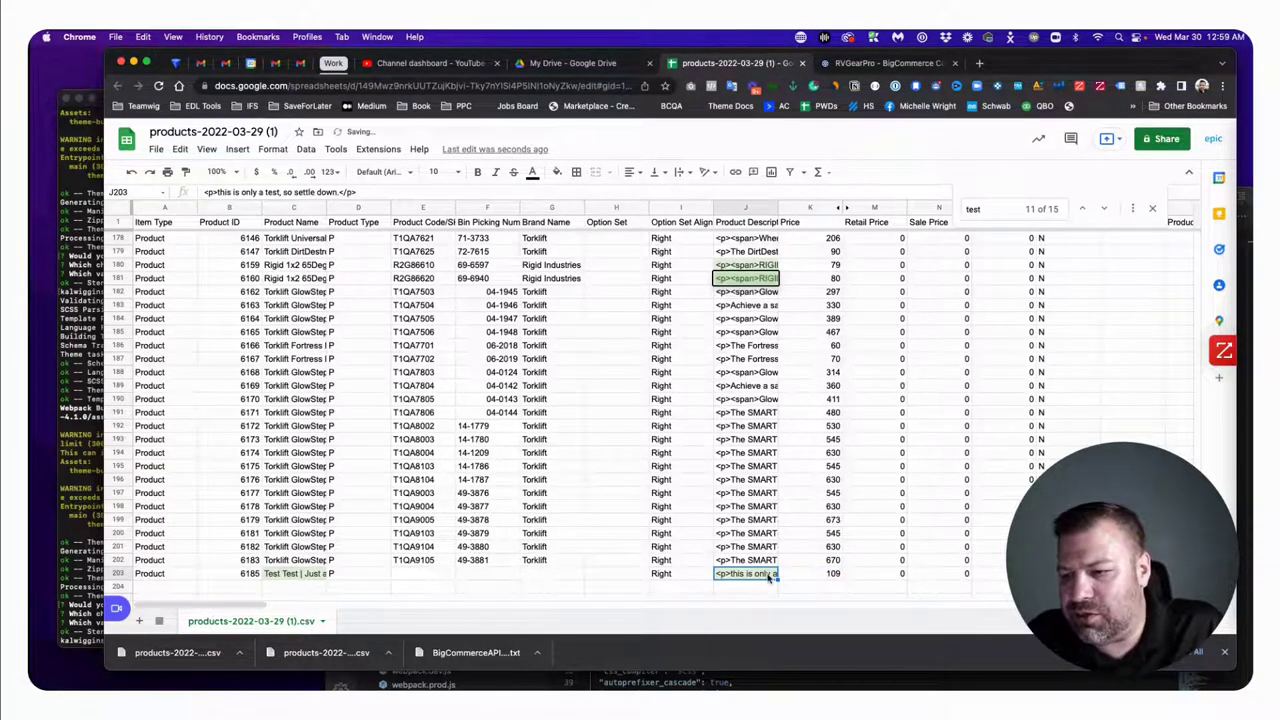
click(832, 575)
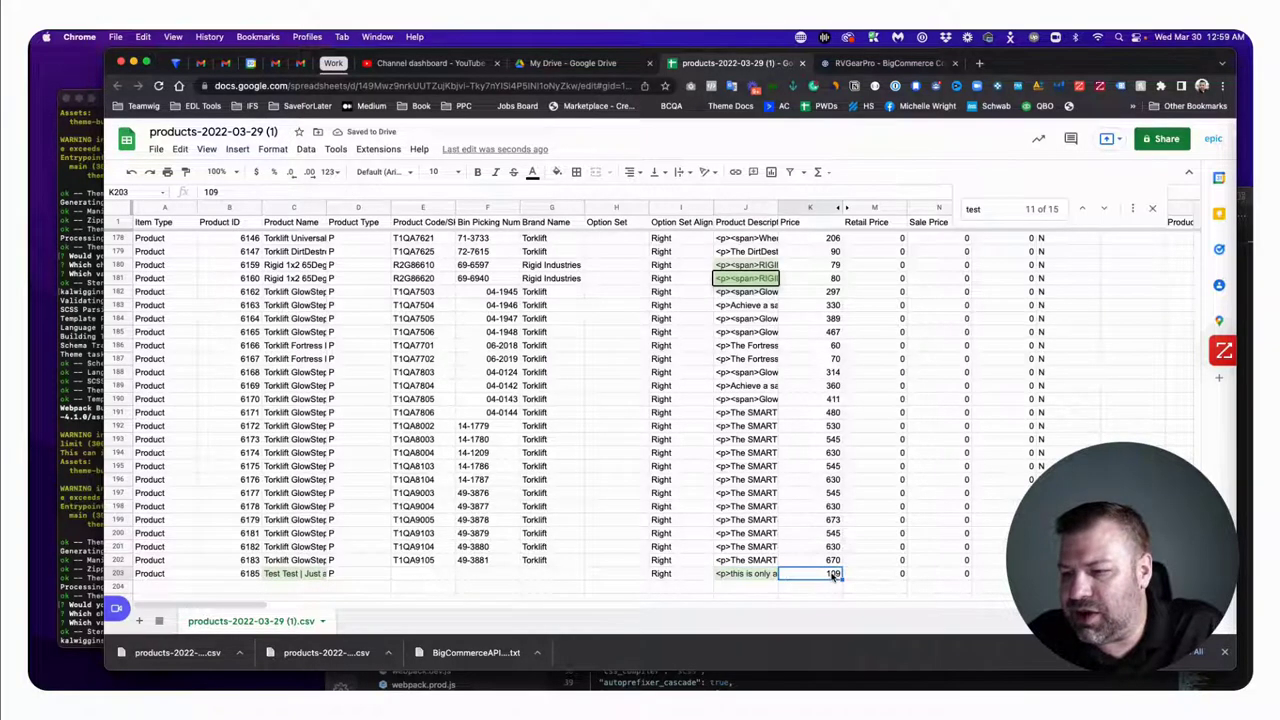
key(Right)
key(Right)
key(Right)
key(Right)
key(Right)
key(Right)
key(Right)
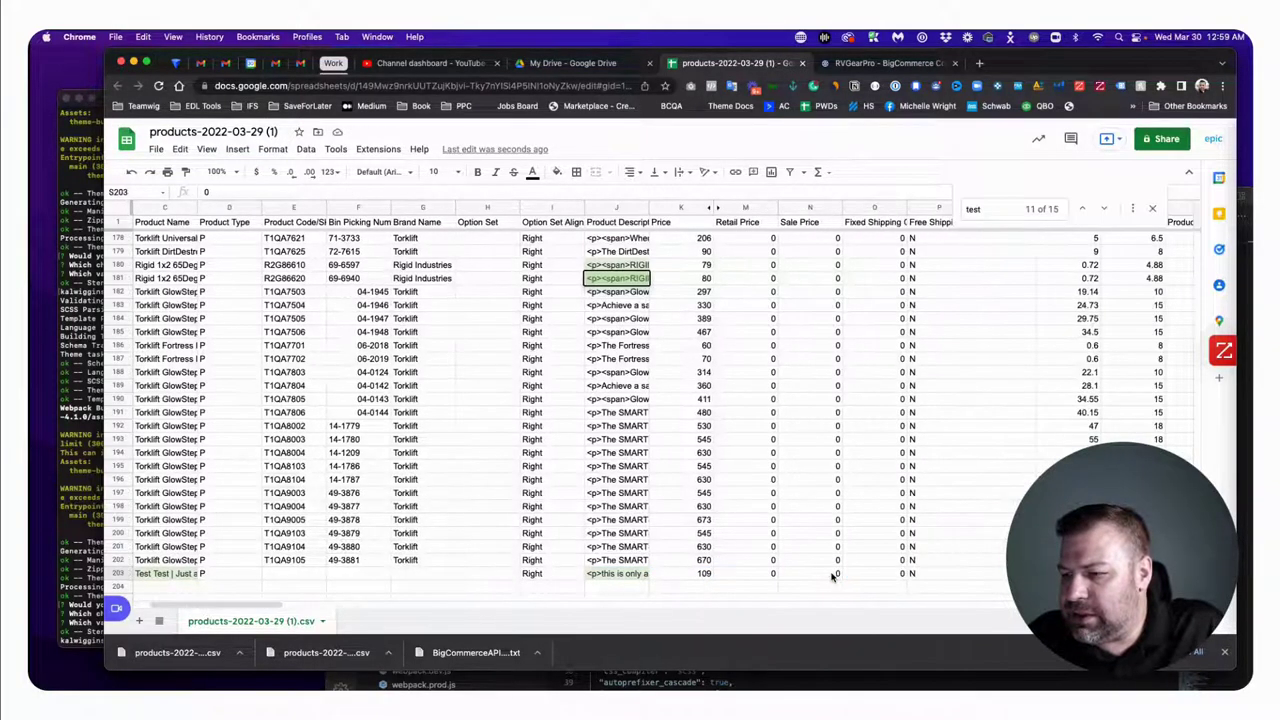
key(Left)
key(Left)
key(Left)
key(Left)
key(Left)
key(Left)
key(Left)
key(Left)
key(Left)
key(Left)
key(Left)
key(Left)
key(Left)
key(Left)
key(Left)
key(Left)
key(Left)
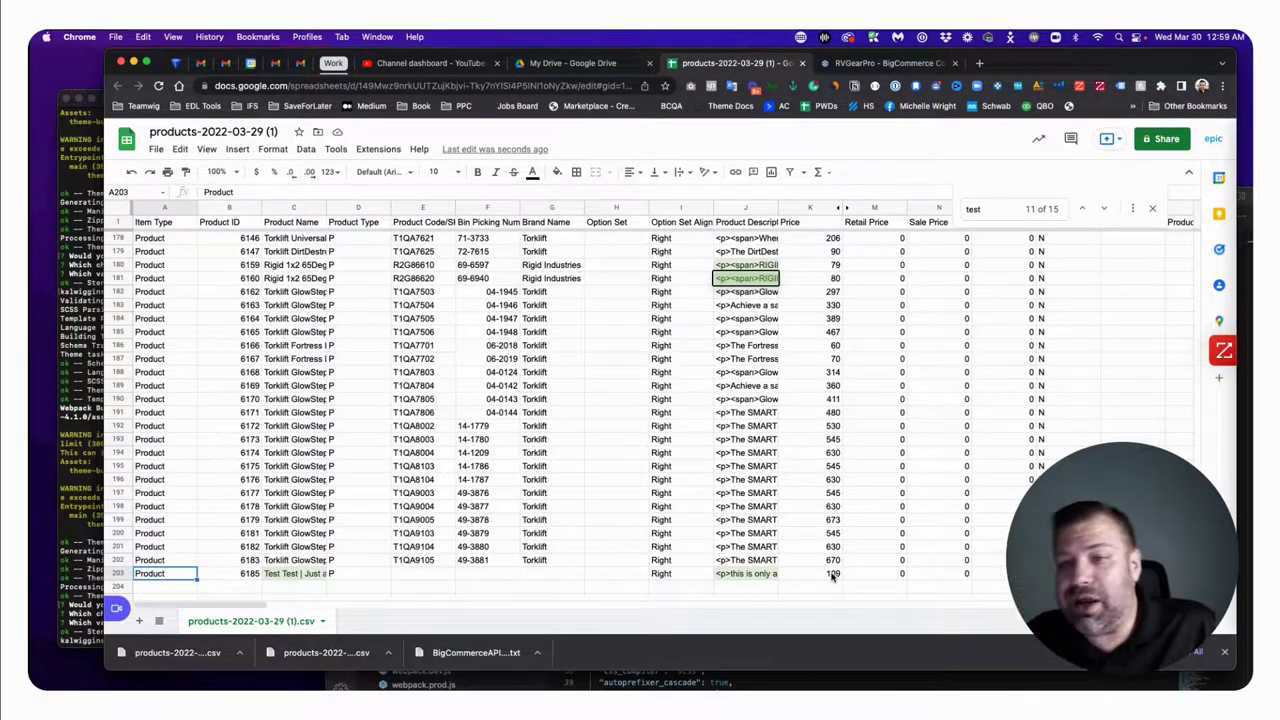
- Download the edited products sheet from the File menu as Comma Separated Values (.csv)
click(156, 150)
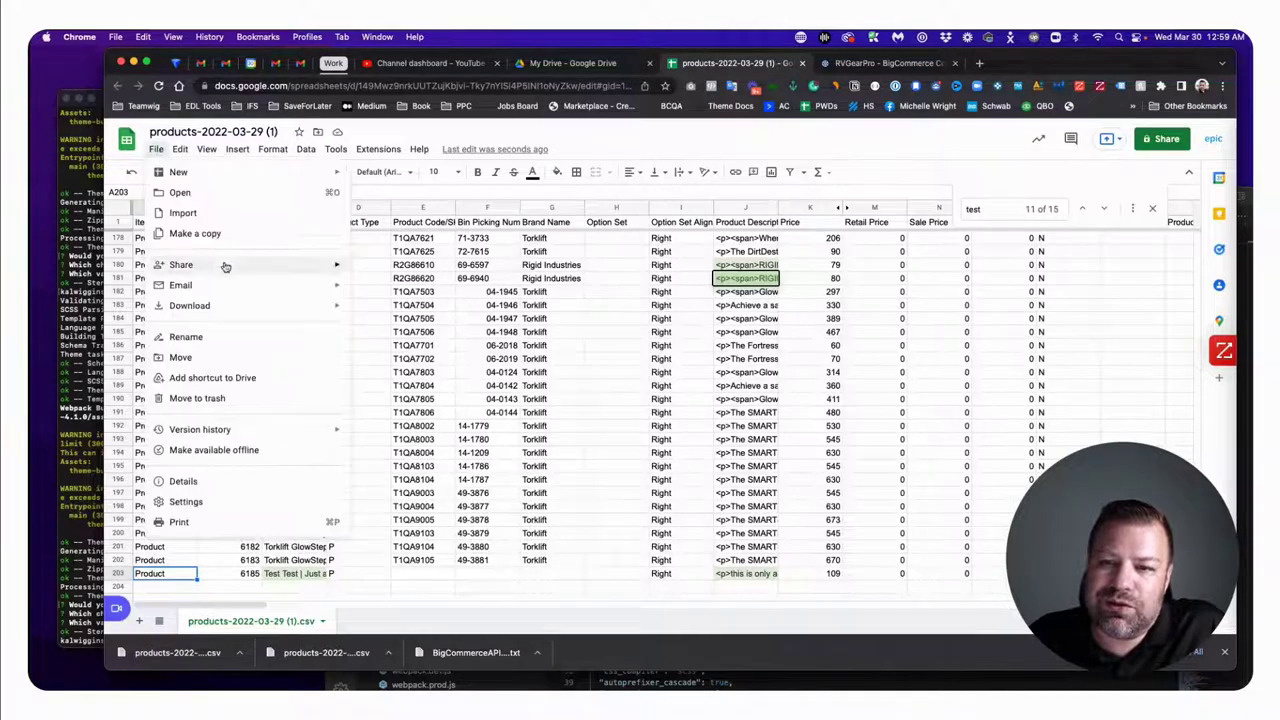
mouse_move(250, 310)
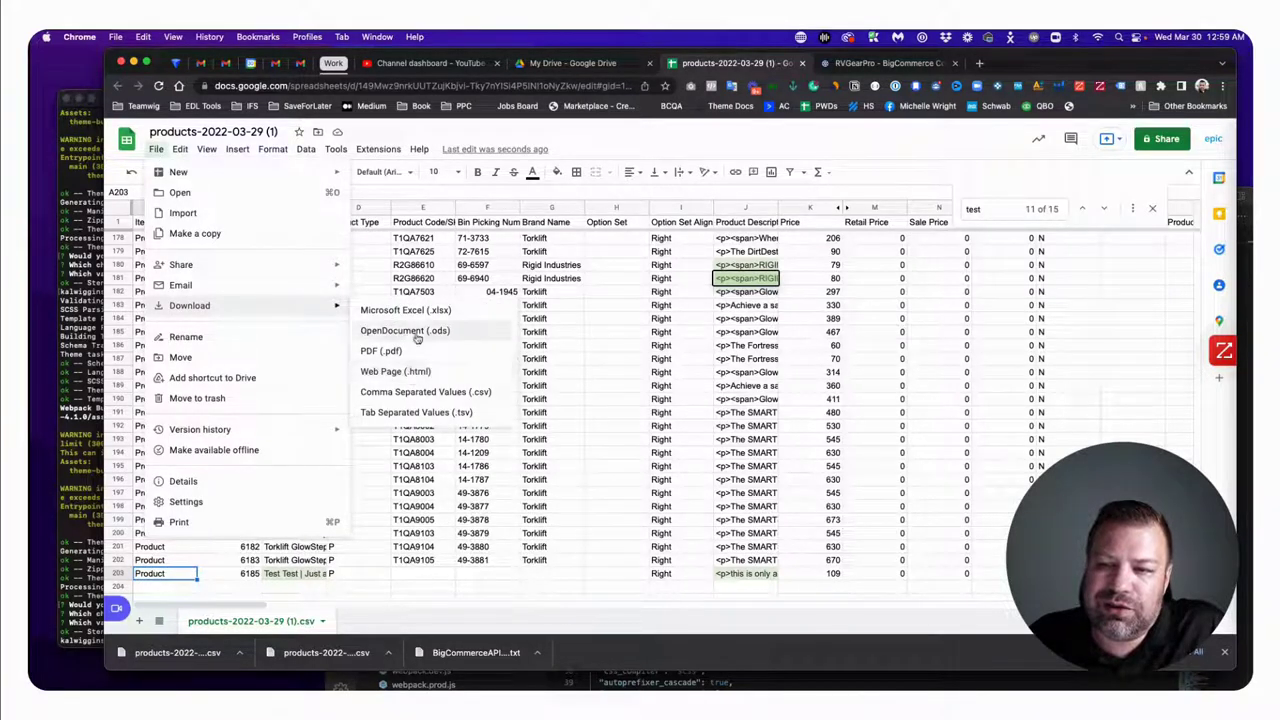
click(414, 392)
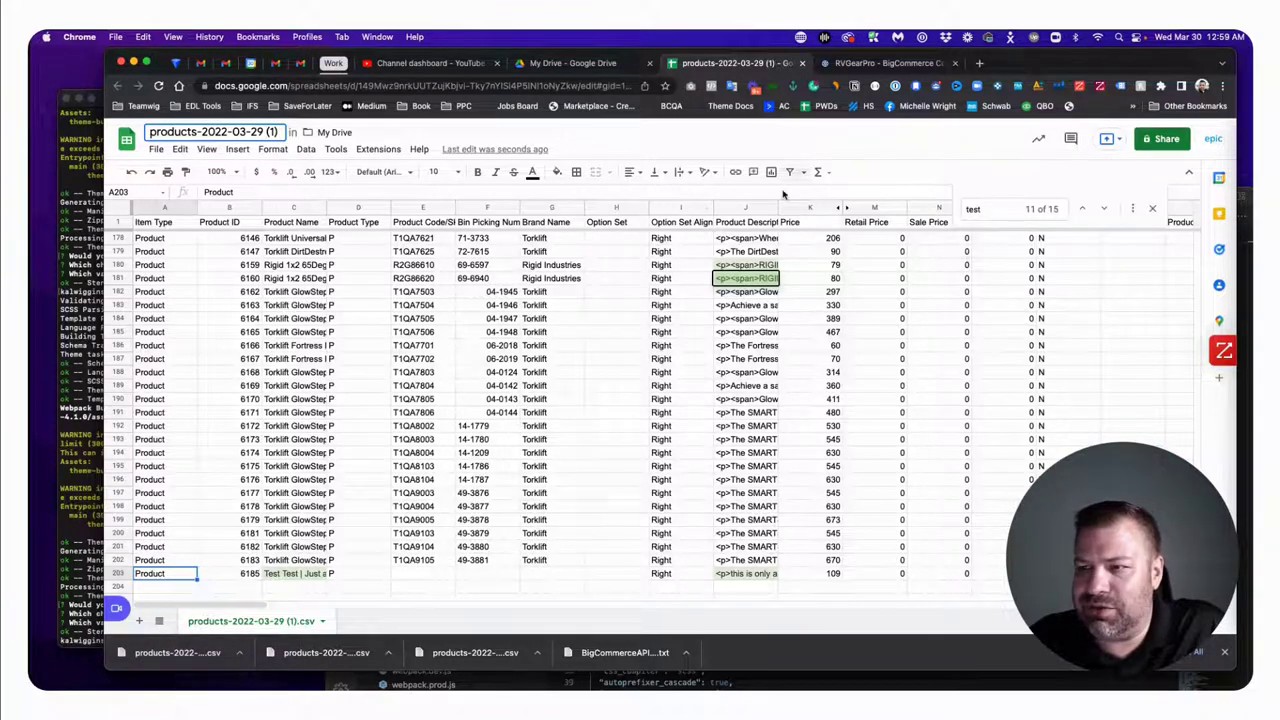
- Return to the RVGearPro store admin, stay logged in, and go to the product import page
click(863, 65)
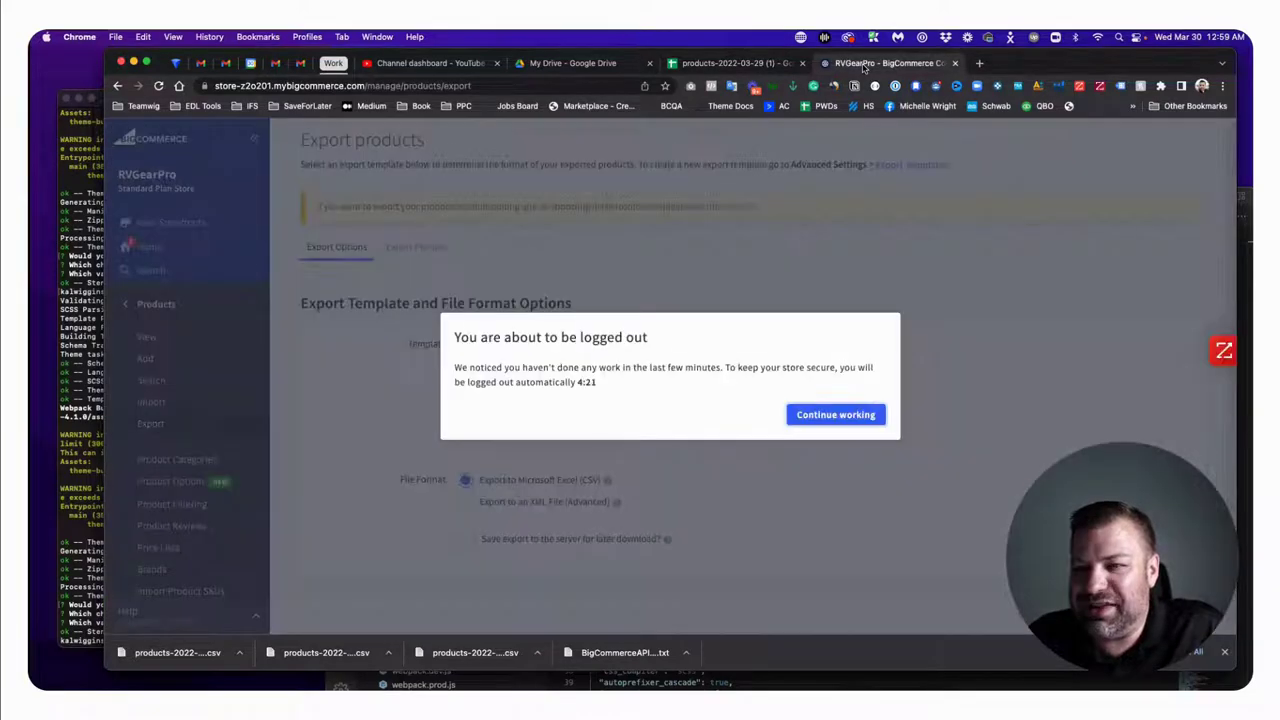
click(842, 418)
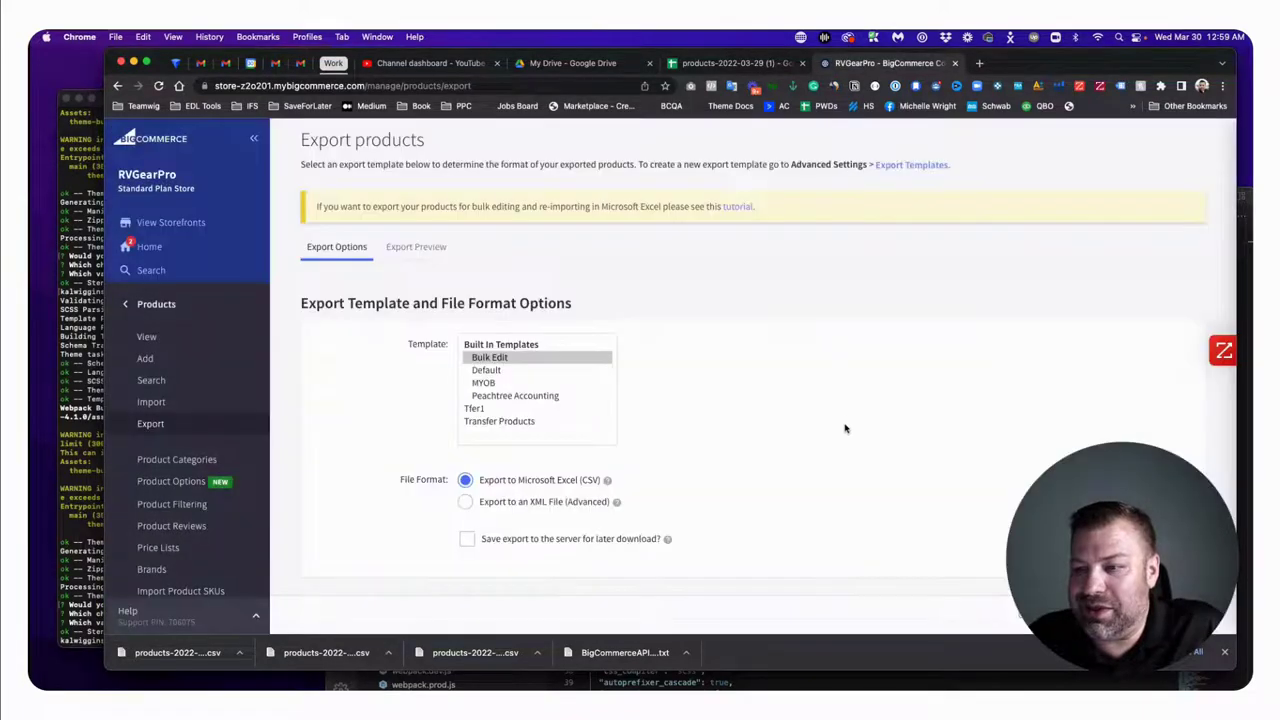
click(155, 402)
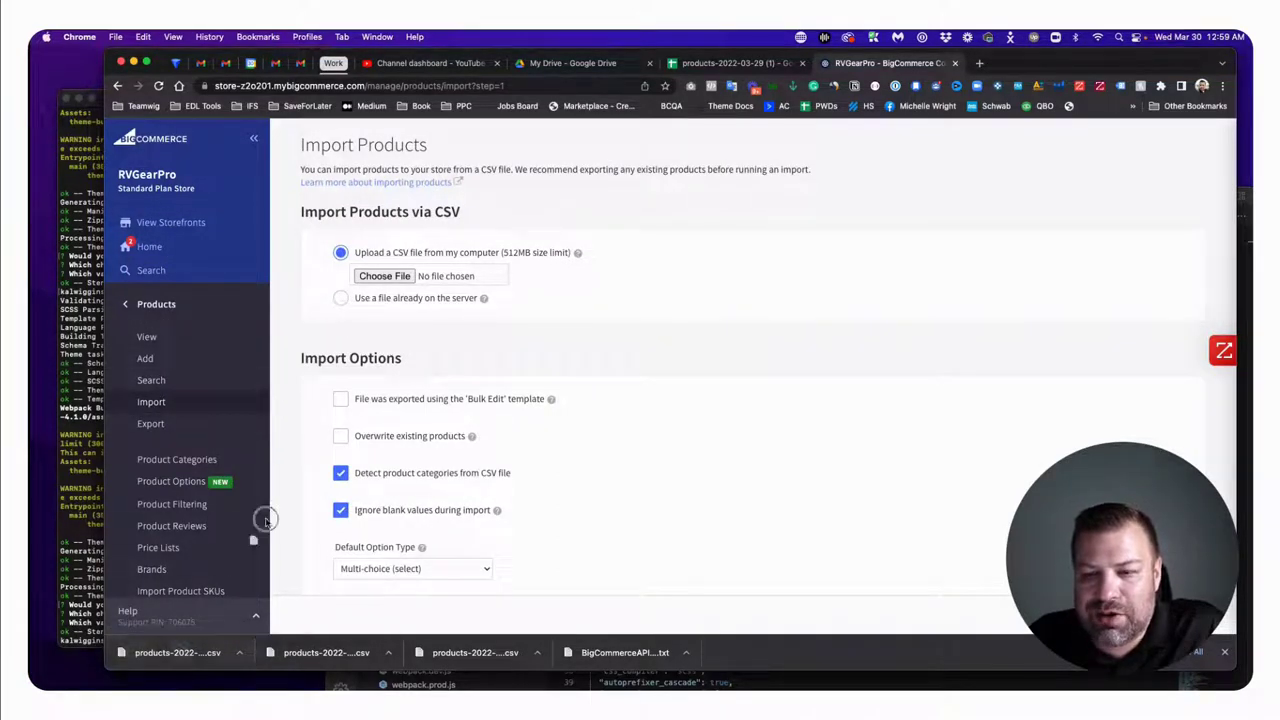
- Upload the edited products CSV, mark it as a Bulk Edit export, and continue
click(384, 276)
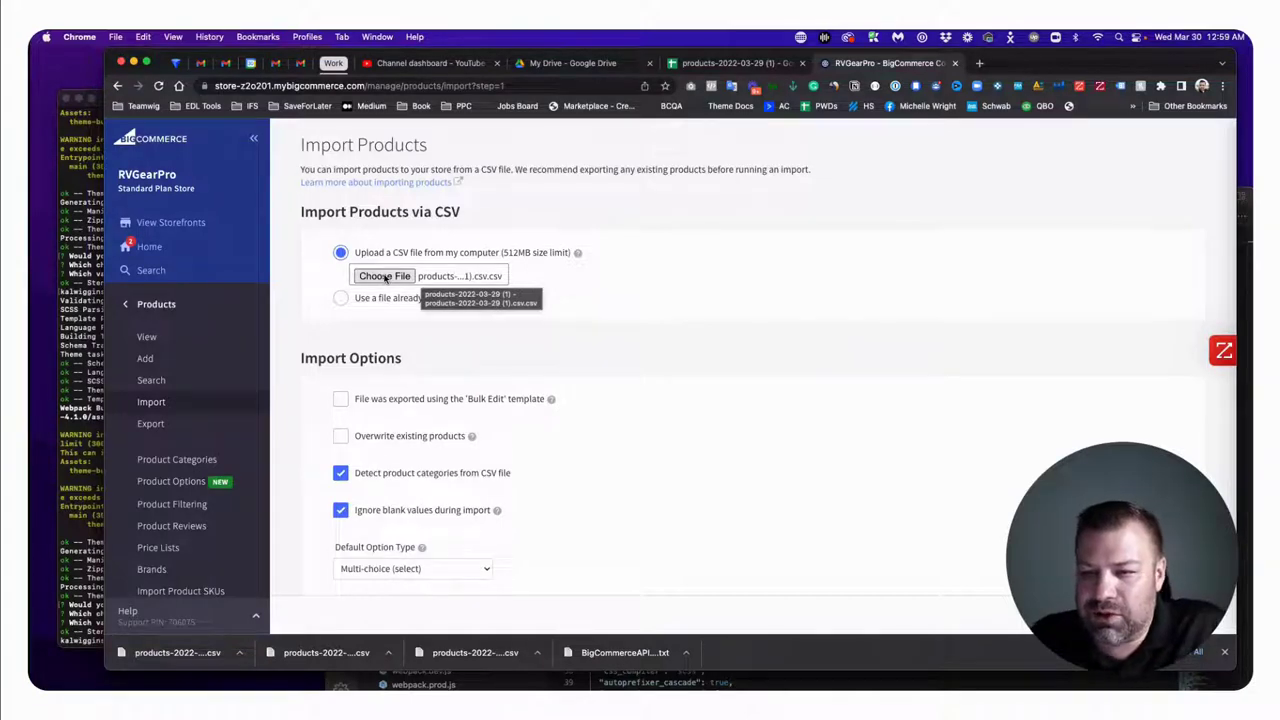
scroll(385, 278, down, 1)
click(341, 395)
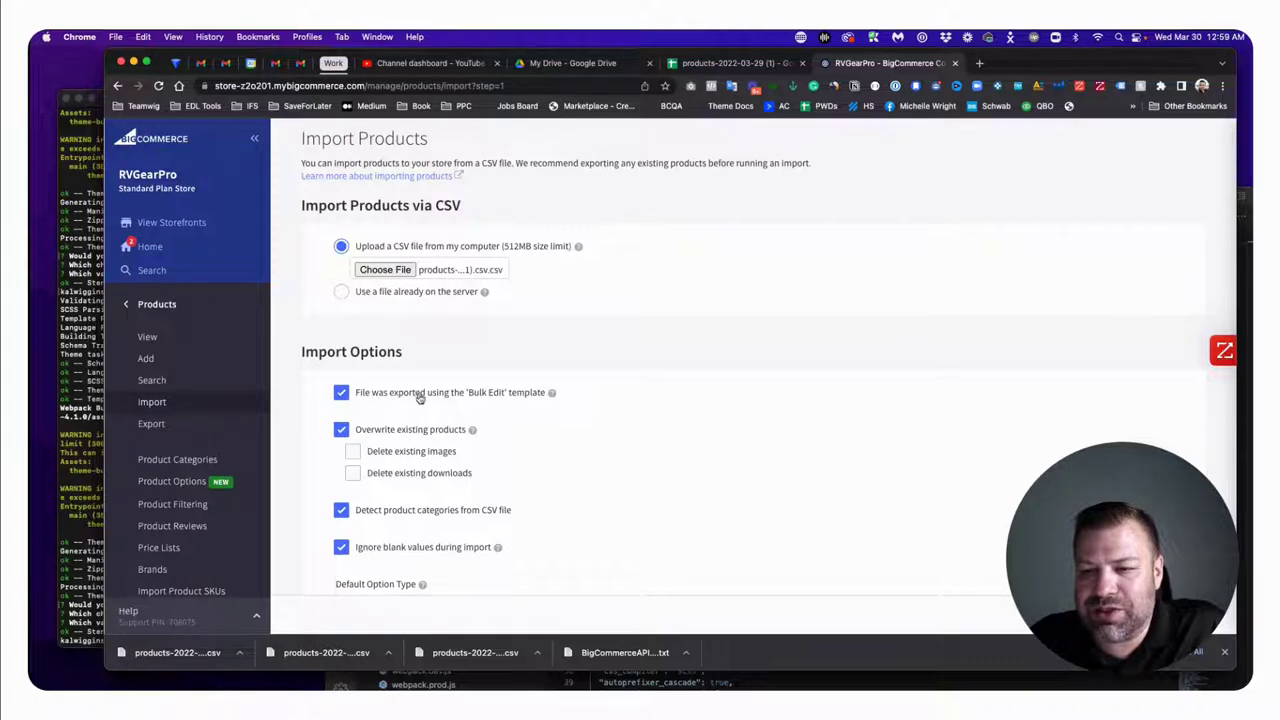
scroll(425, 398, down, 1)
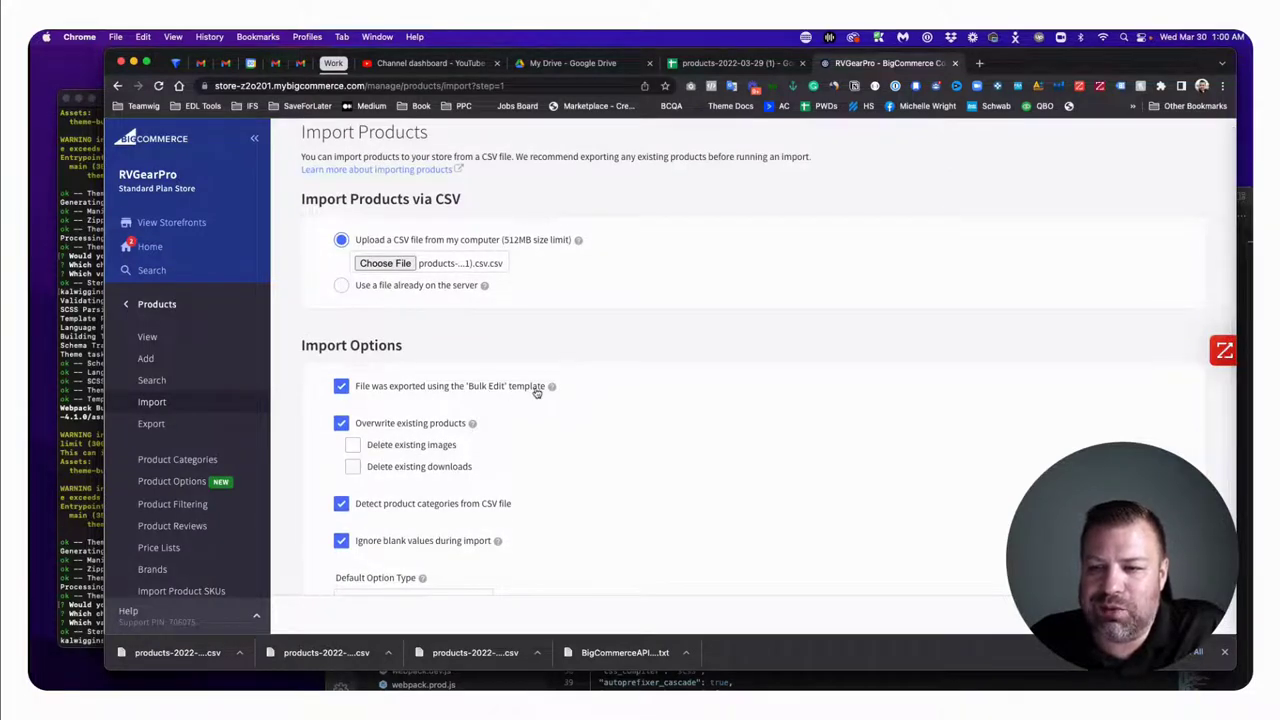
scroll(530, 390, up, 1)
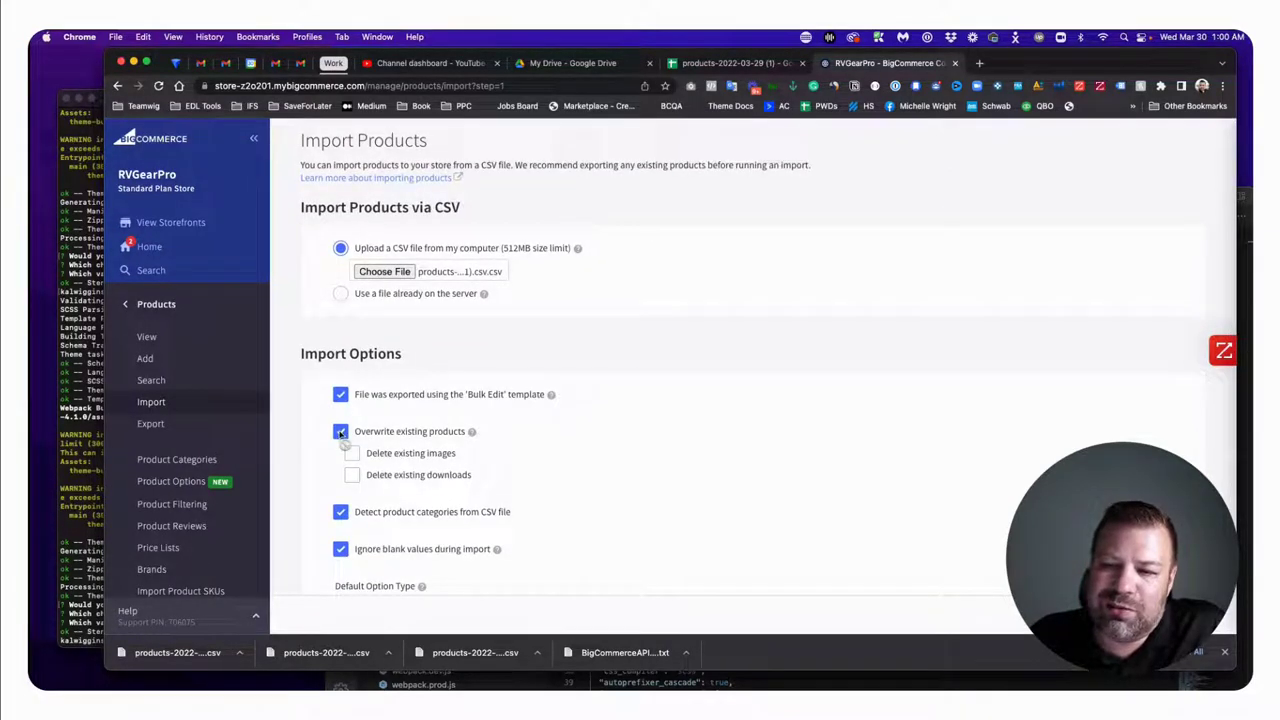
scroll(363, 449, down, 5)
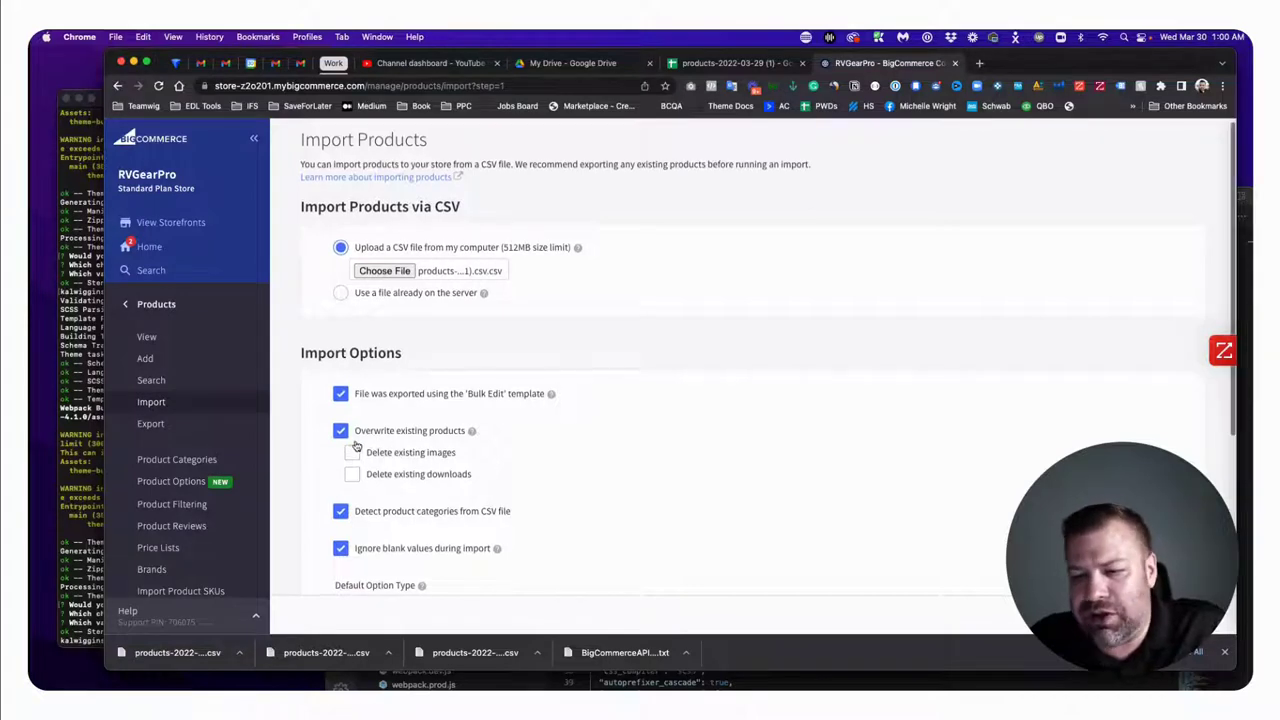
scroll(362, 440, up, 5)
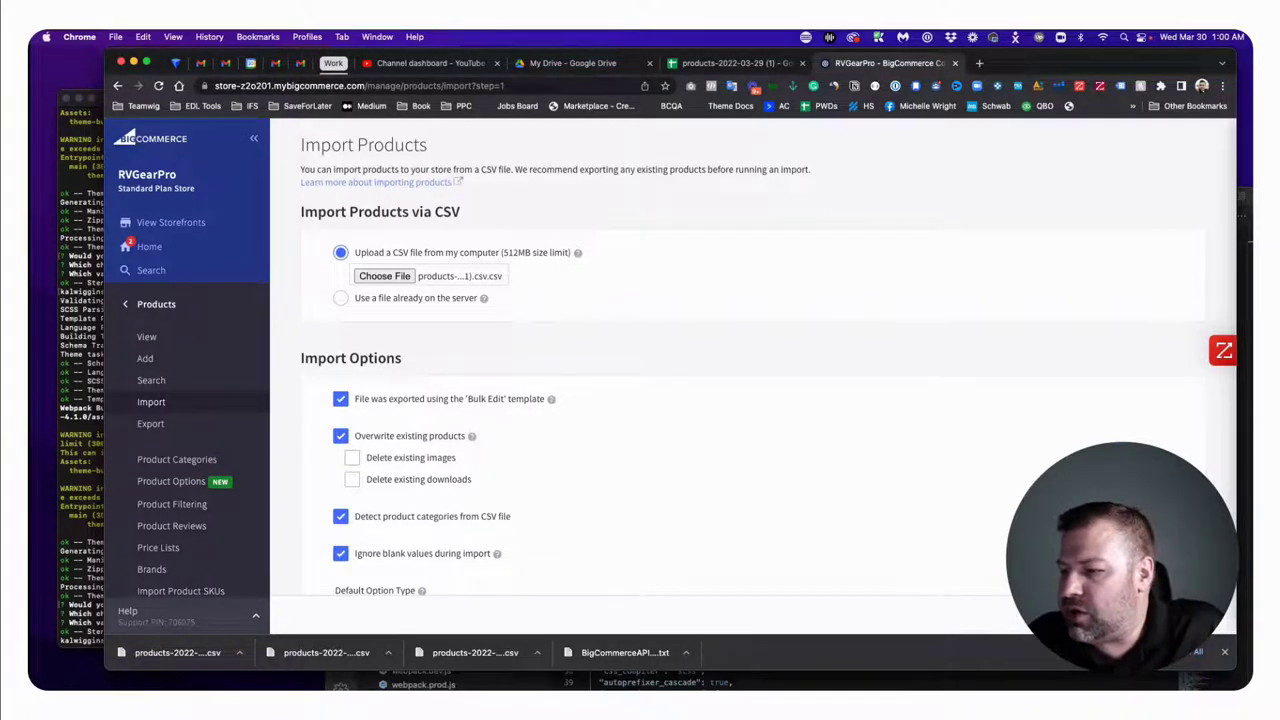
key(super+r)
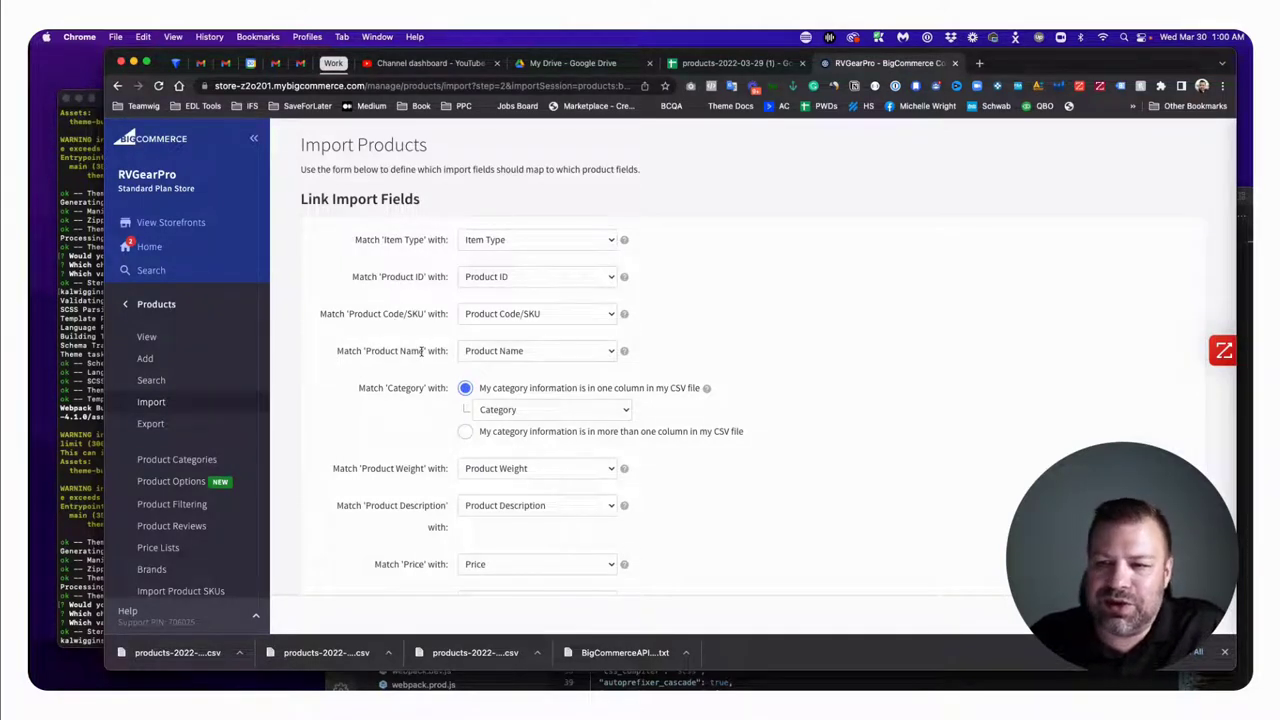
- Review the default field mappings on the Link Import Fields form, keeping them unchanged
scroll(714, 529, down, 3)
scroll(714, 529, down, 15)
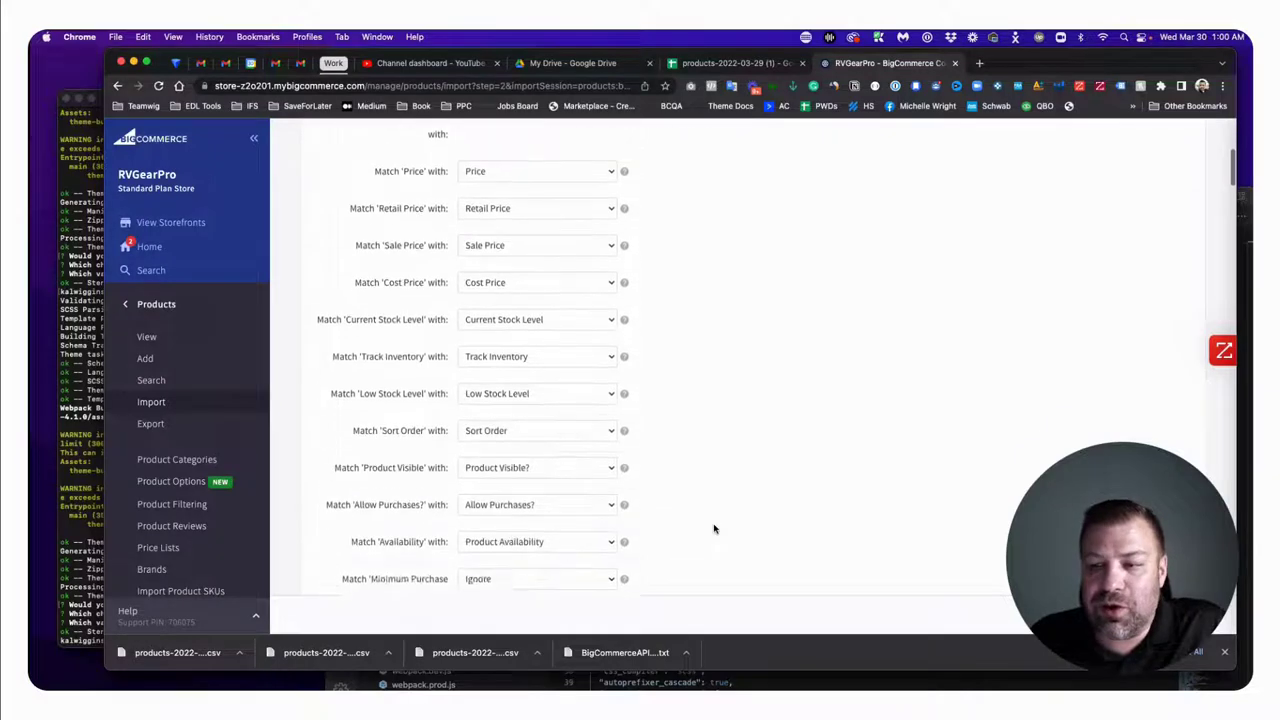
scroll(711, 526, down, 15)
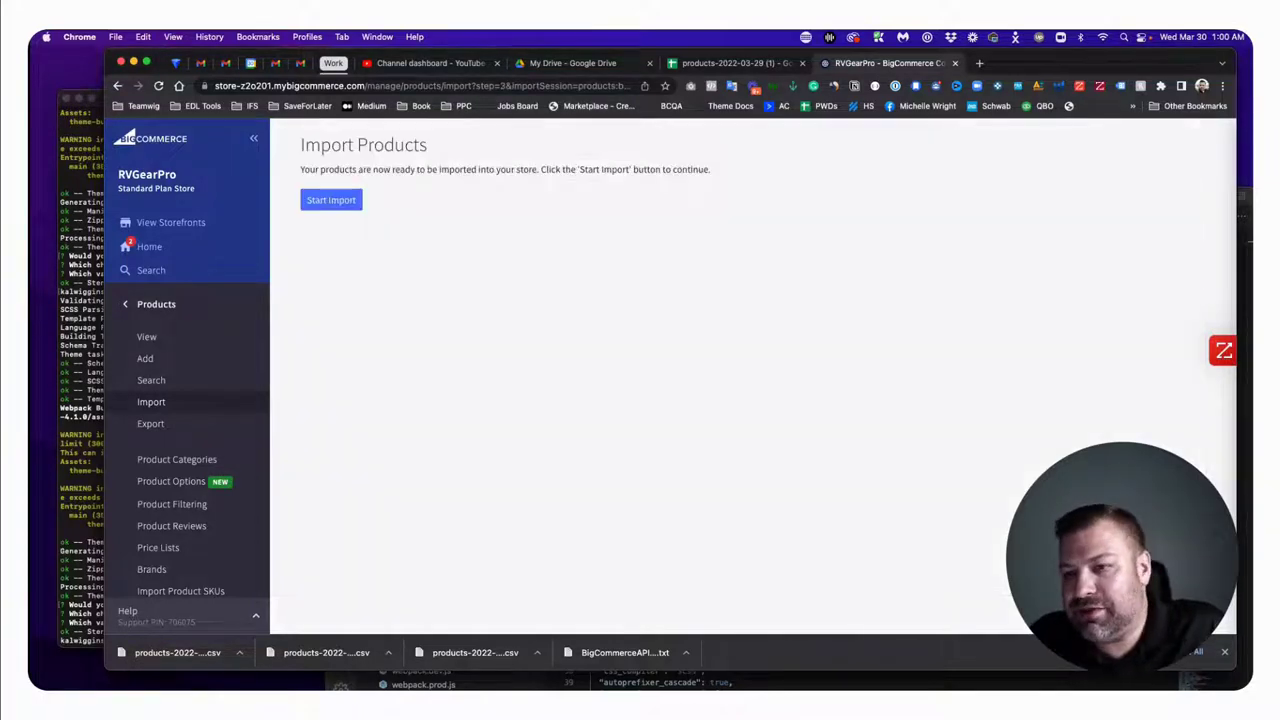
- Start importing the edited products CSV into the store
click(328, 203)
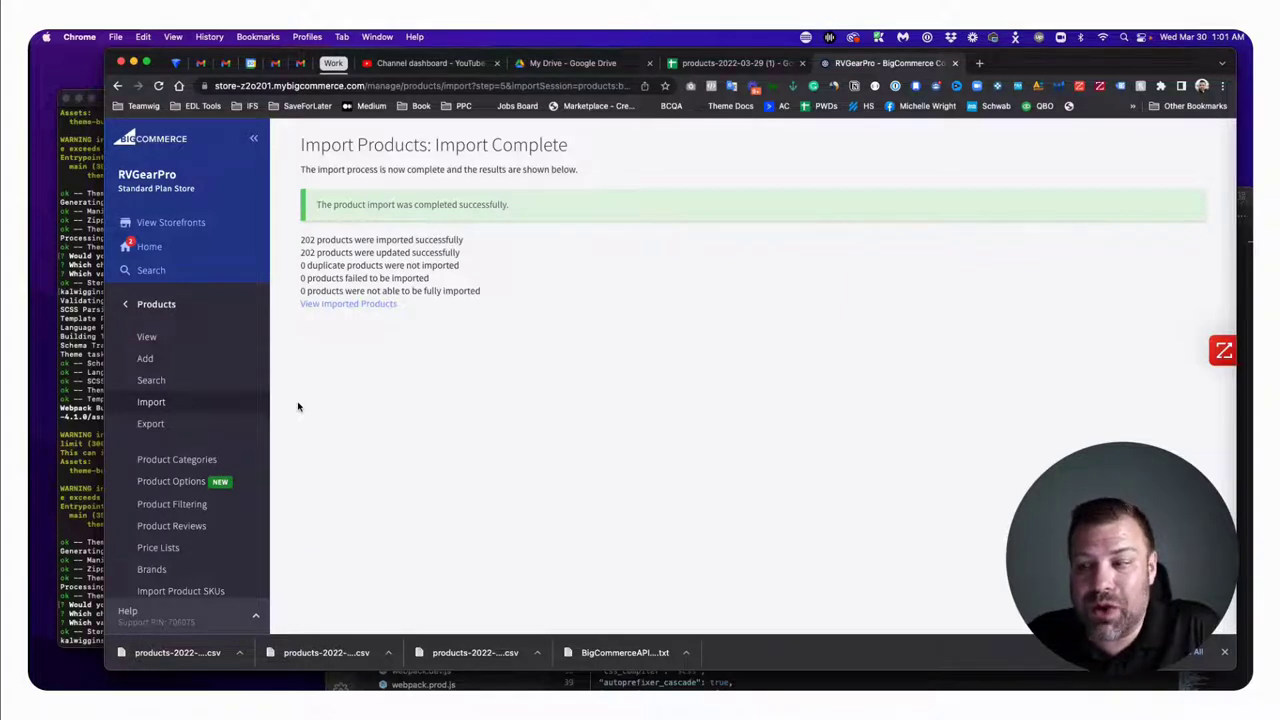
- Open the imported Test Test | Just a Test product and check its $109.00 price and description
click(350, 303)
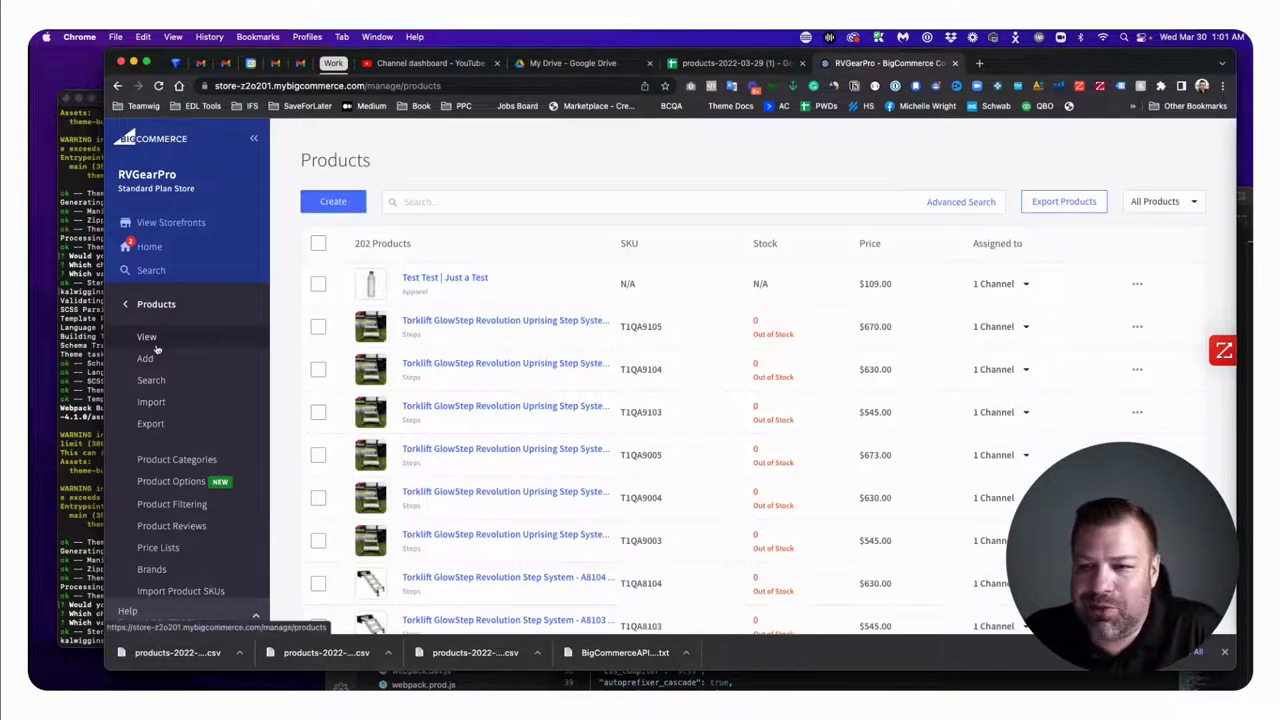
click(420, 284)
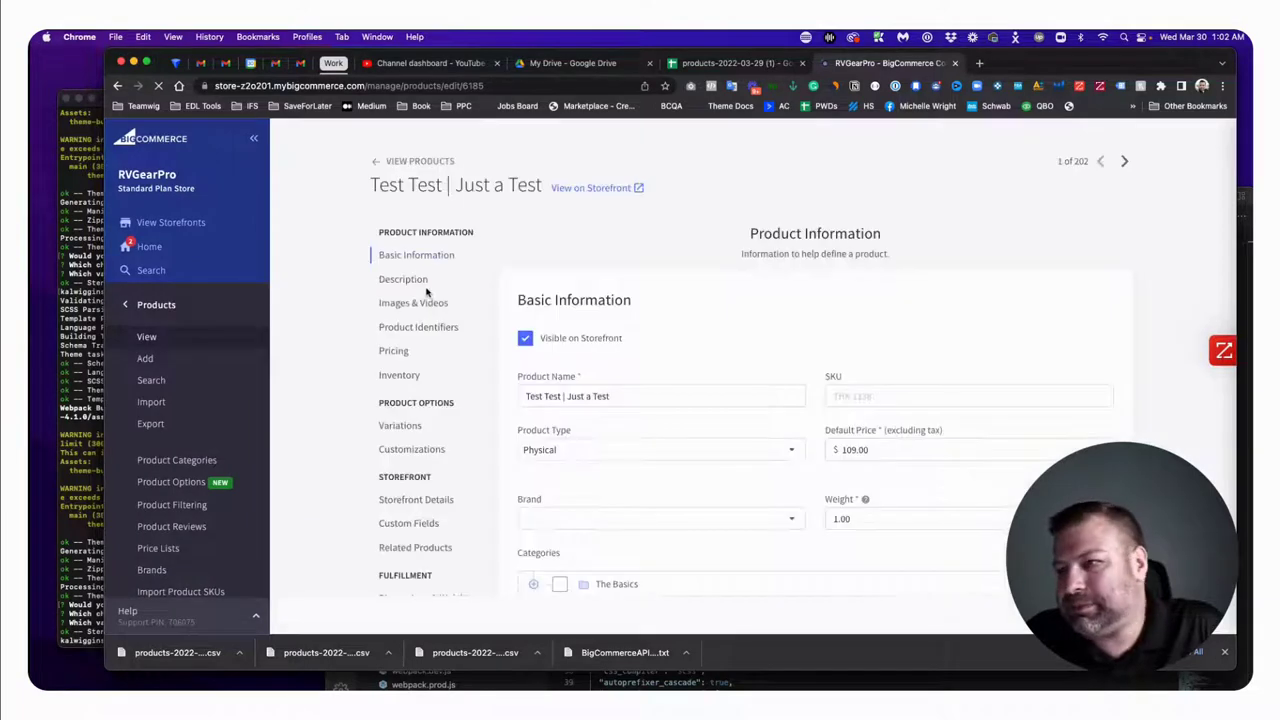
scroll(722, 420, down, 2)
click(873, 351)
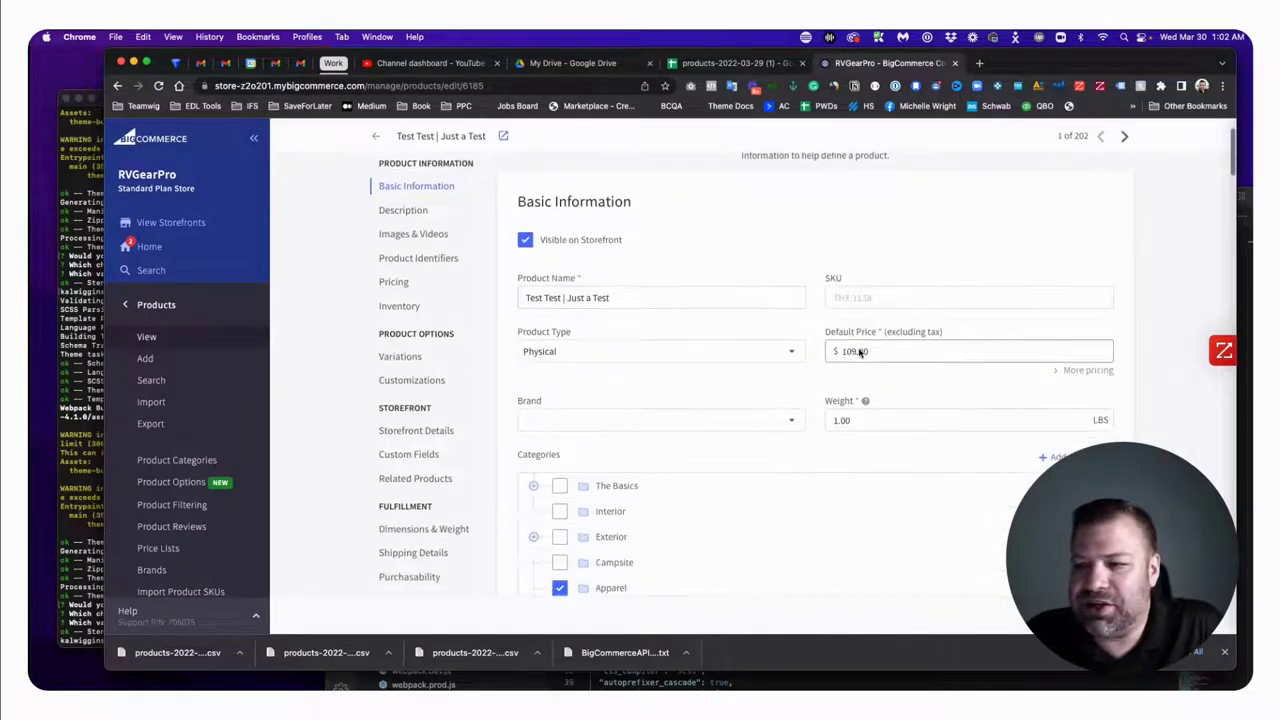
scroll(852, 358, down, 8)
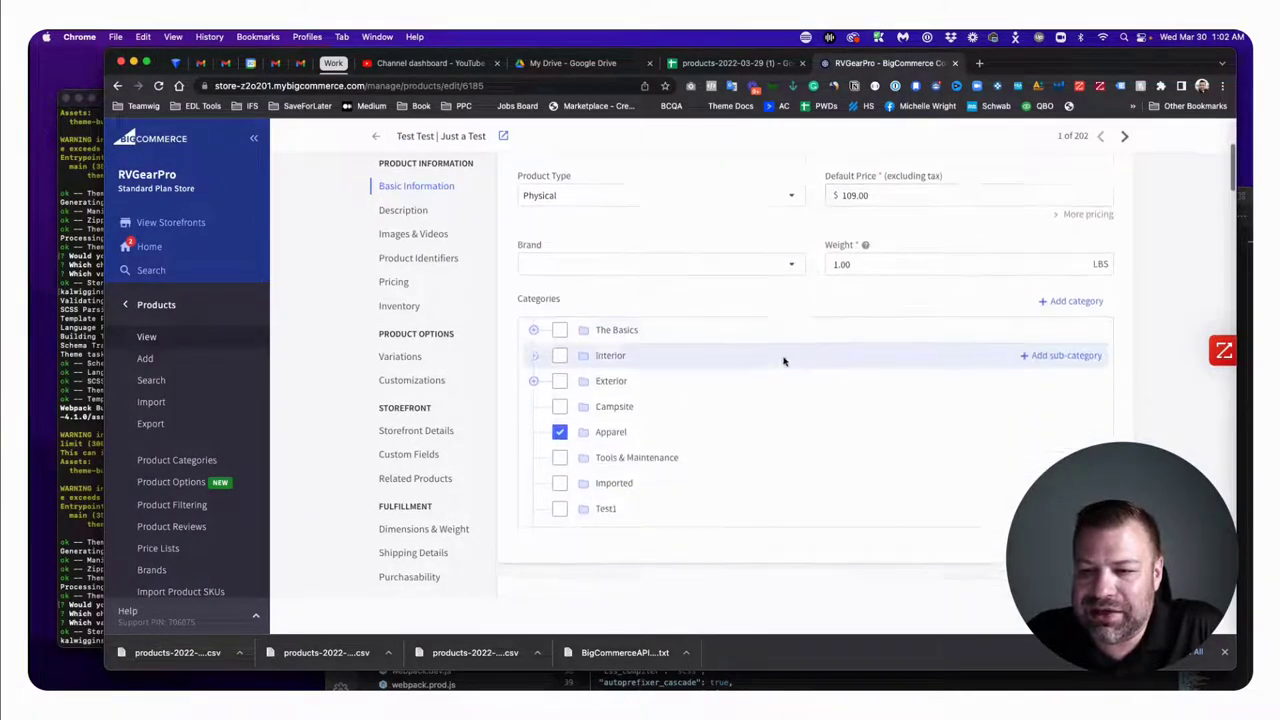
drag(678, 456, 523, 455)
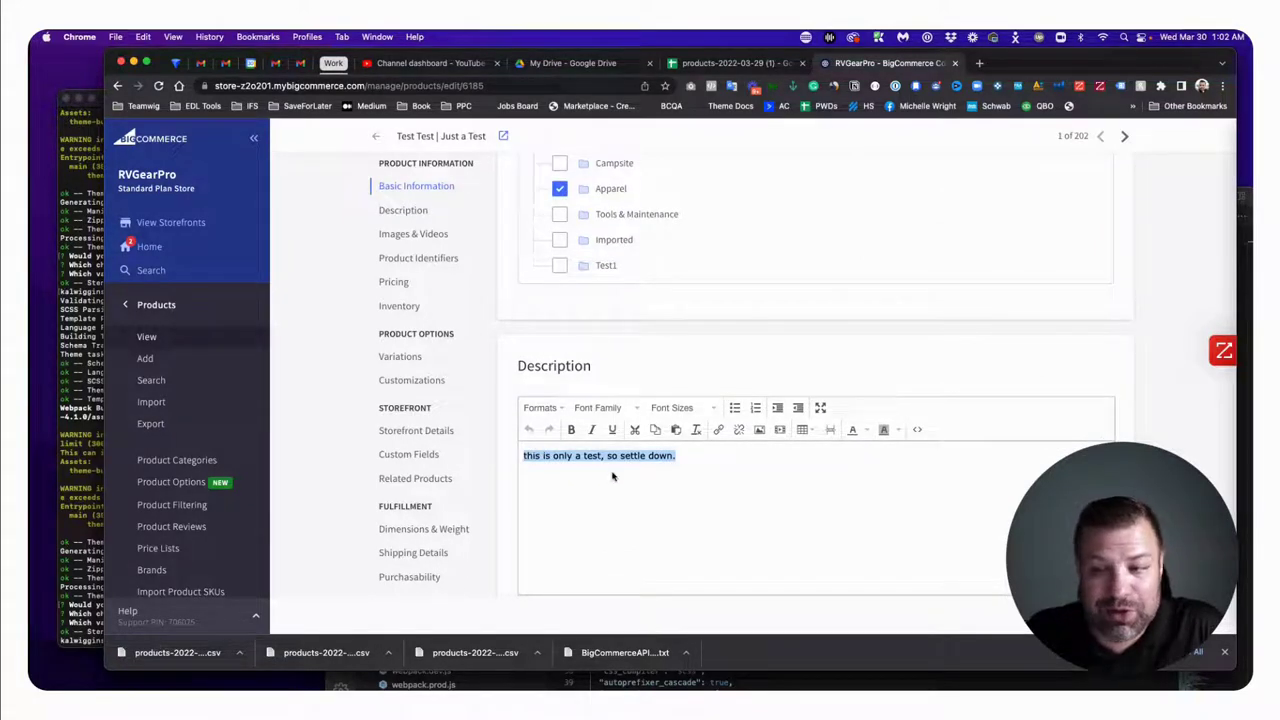